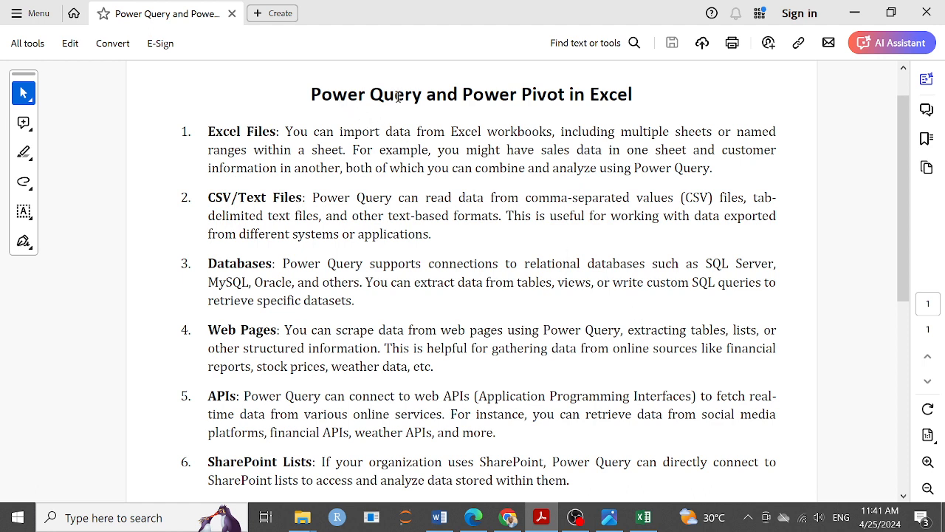
# Read through the PDF's list of data sources that Power Query can import
pyautogui.scroll(-2, 506, 145)
pyautogui.scroll(-5, 505, 145)
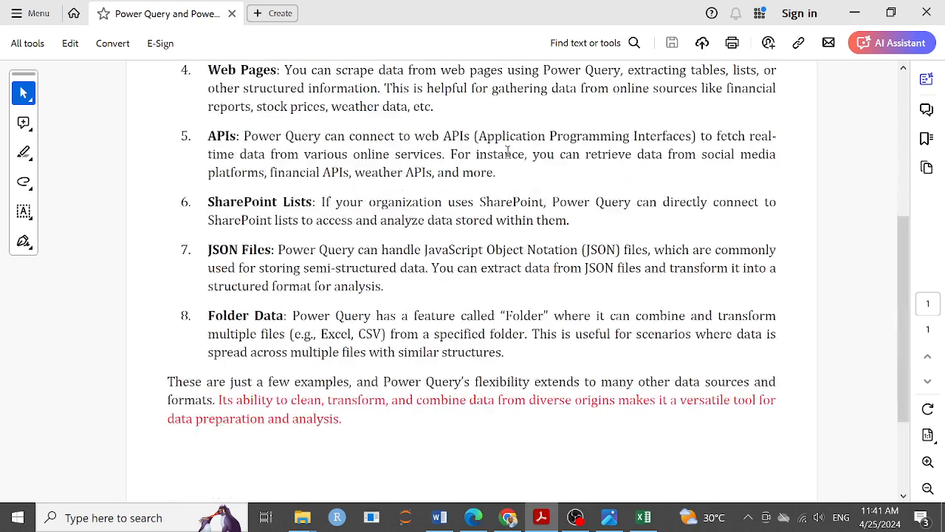
pyautogui.scroll(4, 506, 148)
pyautogui.scroll(2, 257, 145)
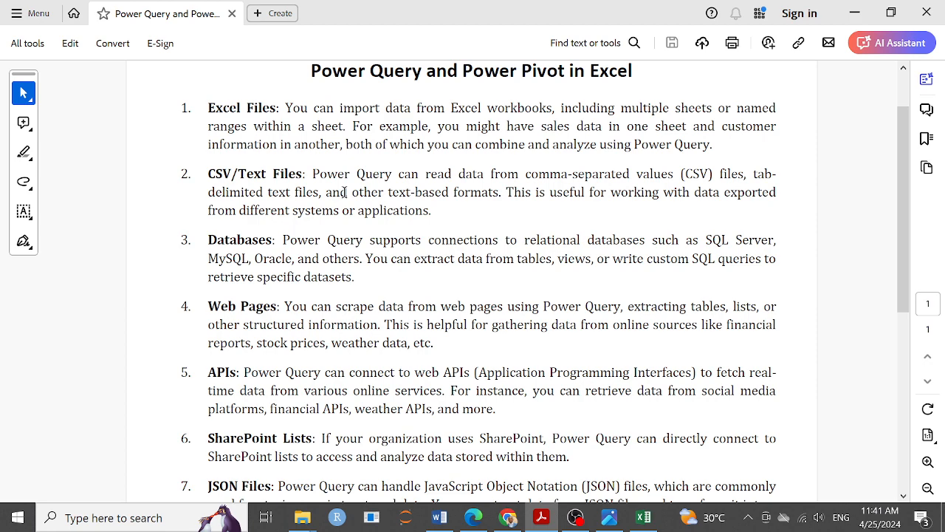
pyautogui.scroll(-5, 345, 192)
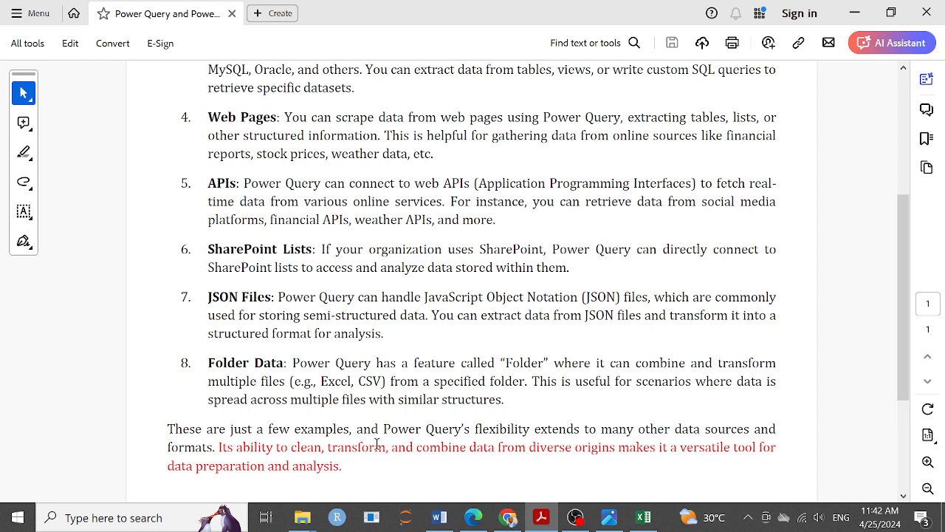
pyautogui.scroll(1, 378, 443)
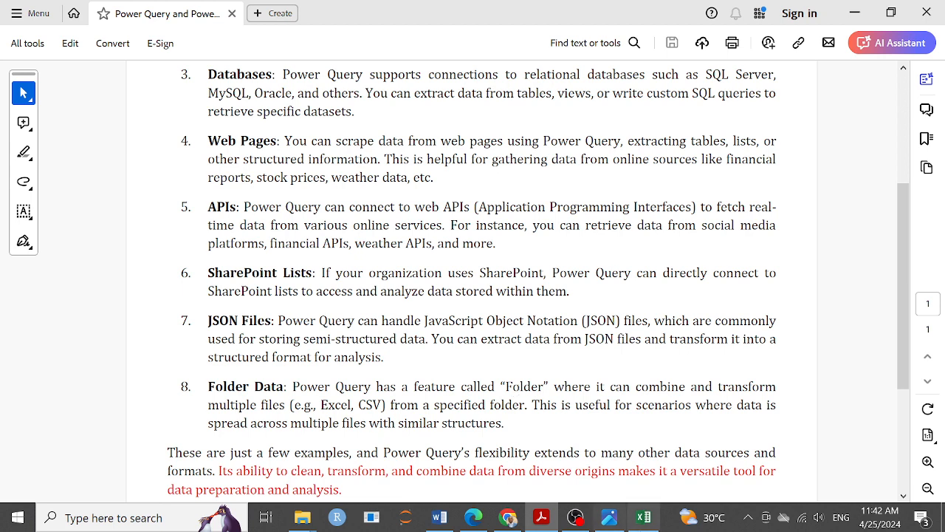
# Switch to Excel and check whether Microsoft Power Pivot for Excel is enabled among the COM add-ins
pyautogui.click(643, 517)
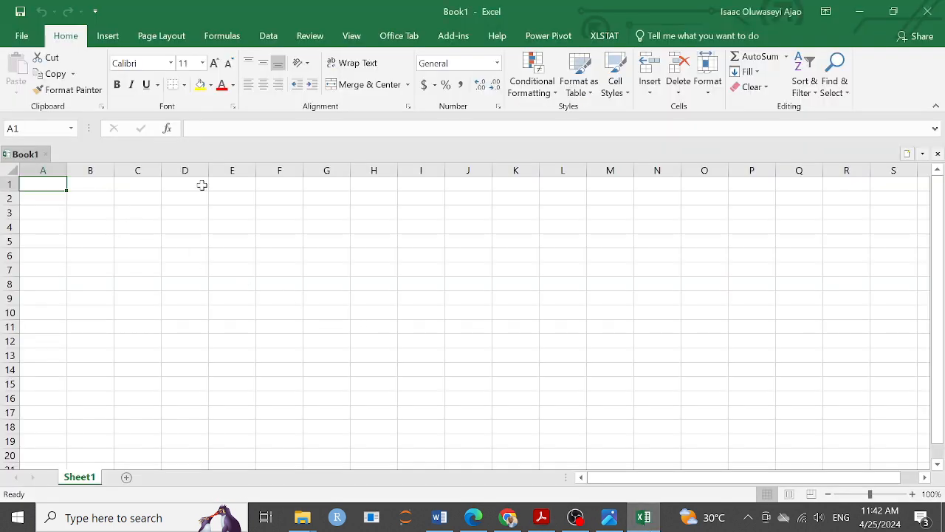
pyautogui.click(20, 41)
pyautogui.click(30, 379)
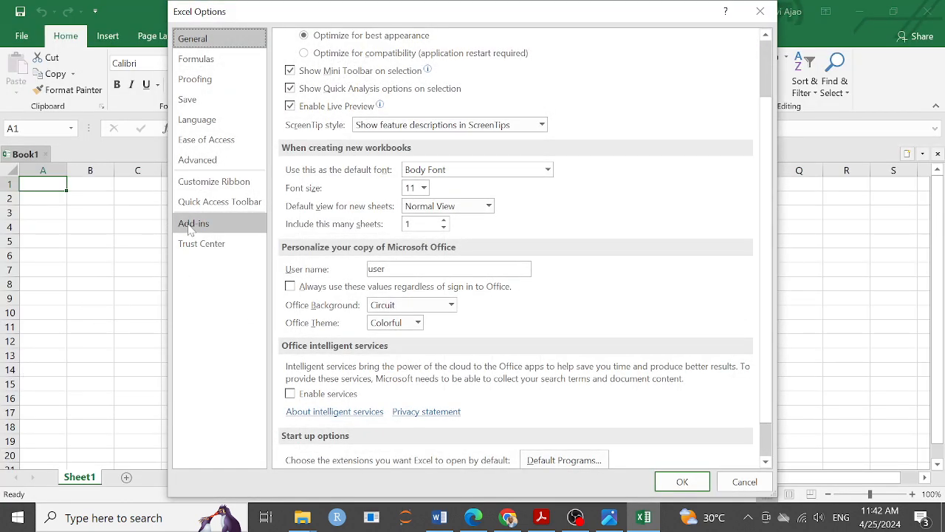
pyautogui.click(190, 227)
pyautogui.click(352, 138)
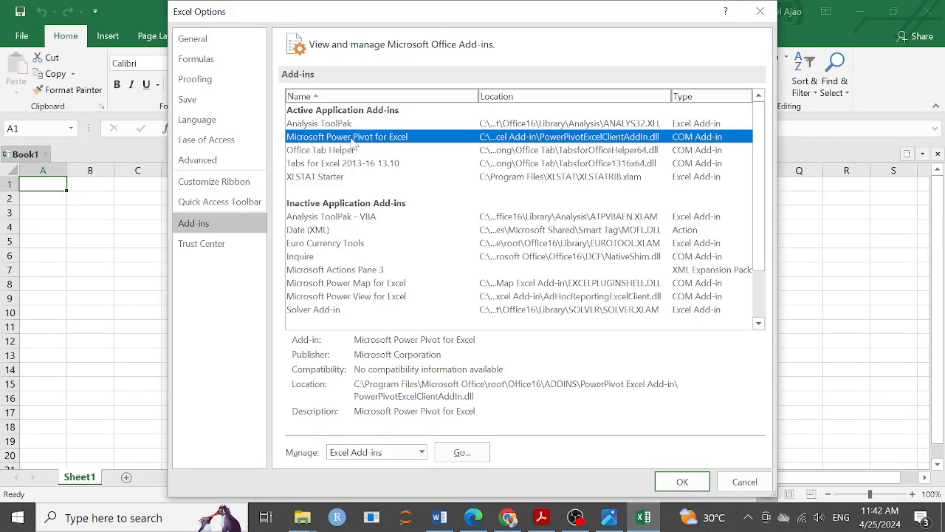
pyautogui.click(422, 452)
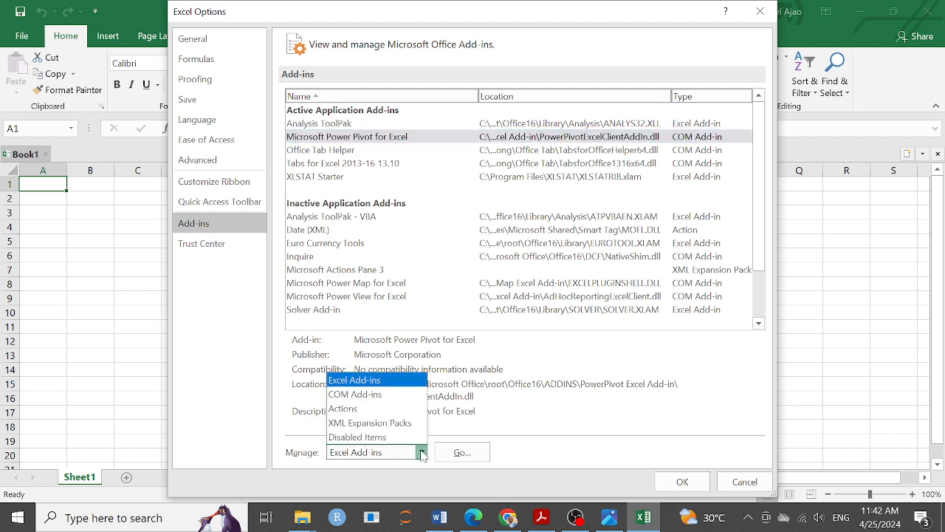
pyautogui.click(358, 395)
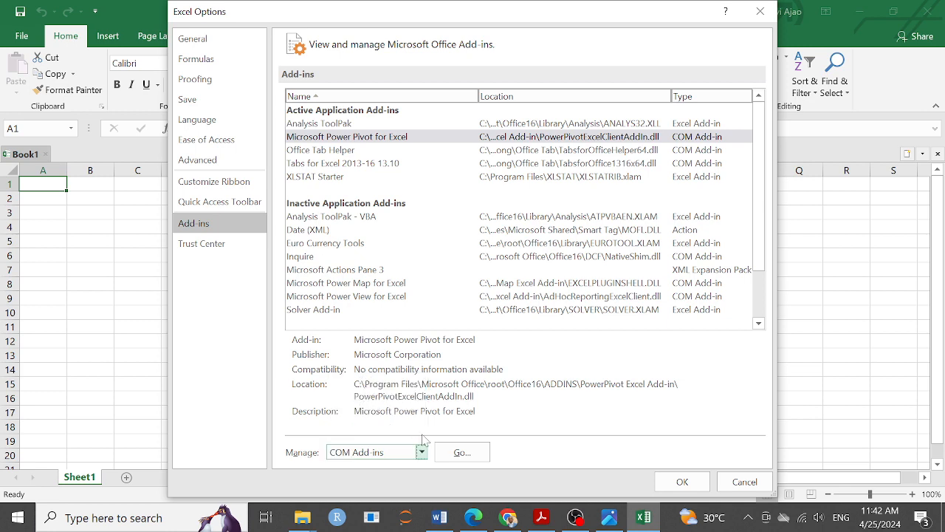
pyautogui.click(462, 452)
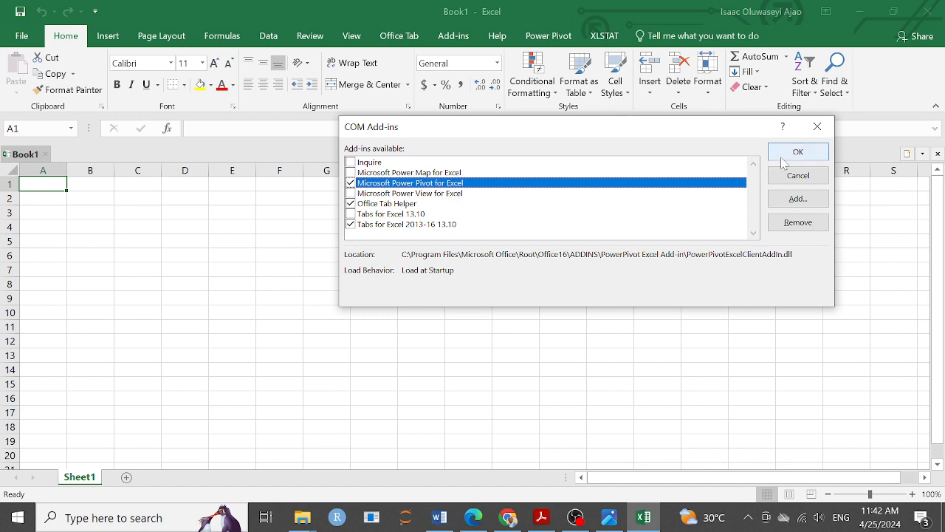
pyautogui.click(818, 126)
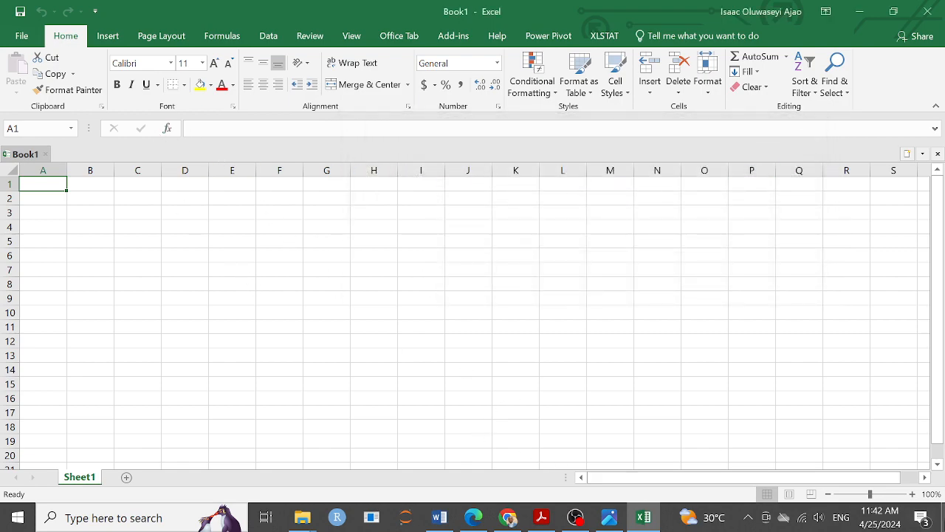
# Open the FacultyA Staff data file from the Academic staff data folder within Advanced EXCEL training on the desktop
pyautogui.click(944, 520)
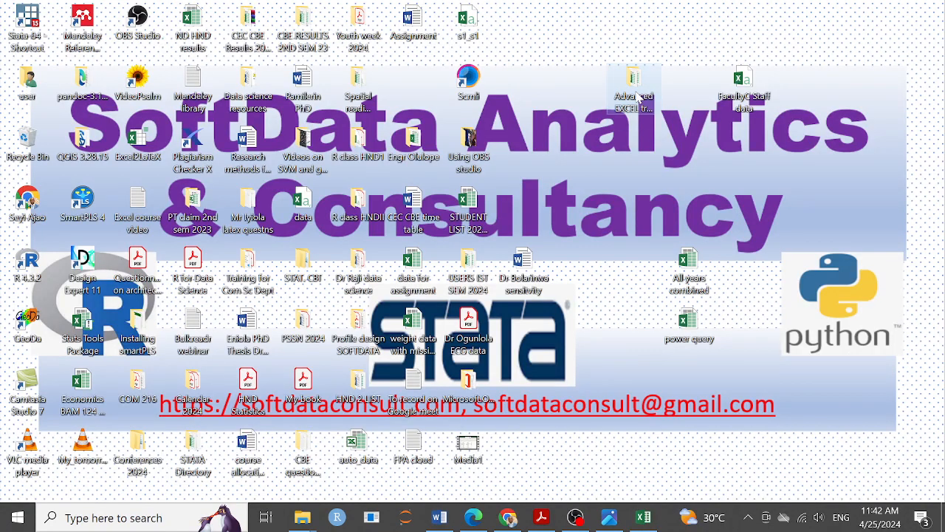
pyautogui.doubleClick(636, 100)
pyautogui.click(374, 249)
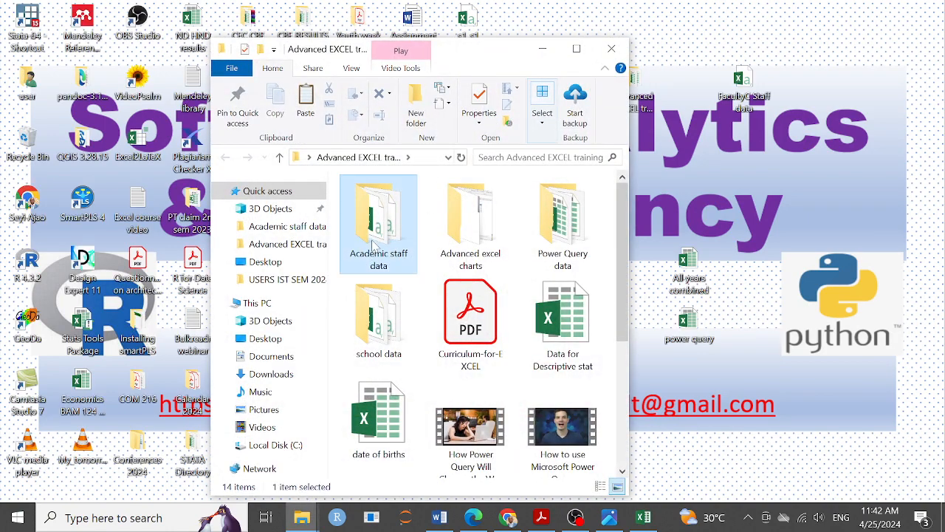
pyautogui.doubleClick(374, 249)
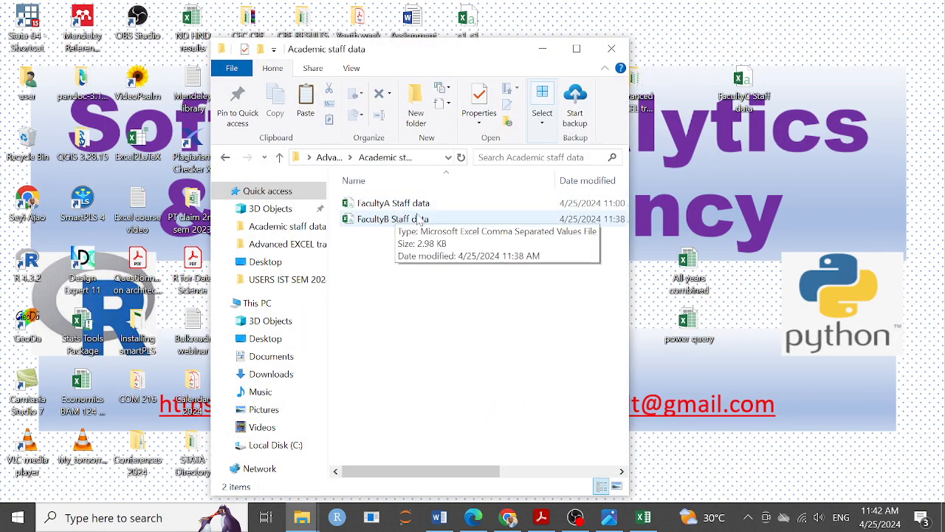
pyautogui.click(576, 49)
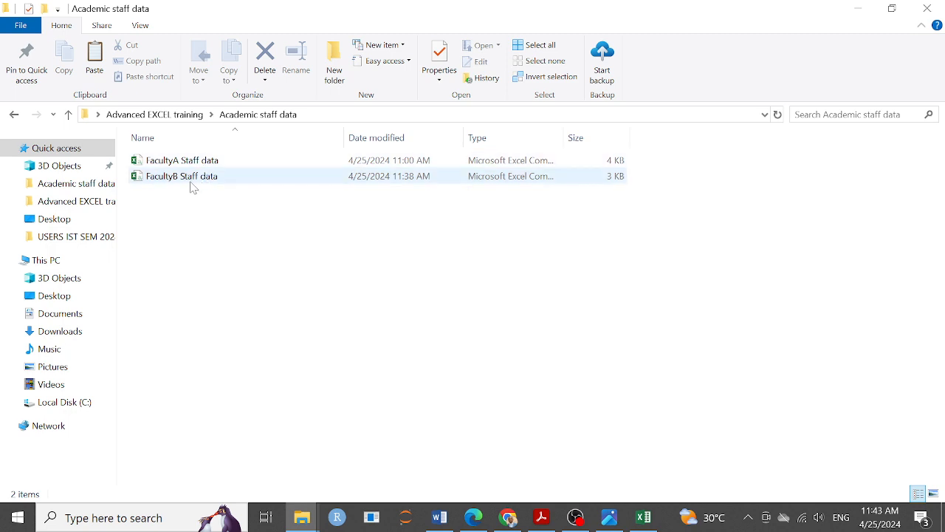
pyautogui.click(260, 161)
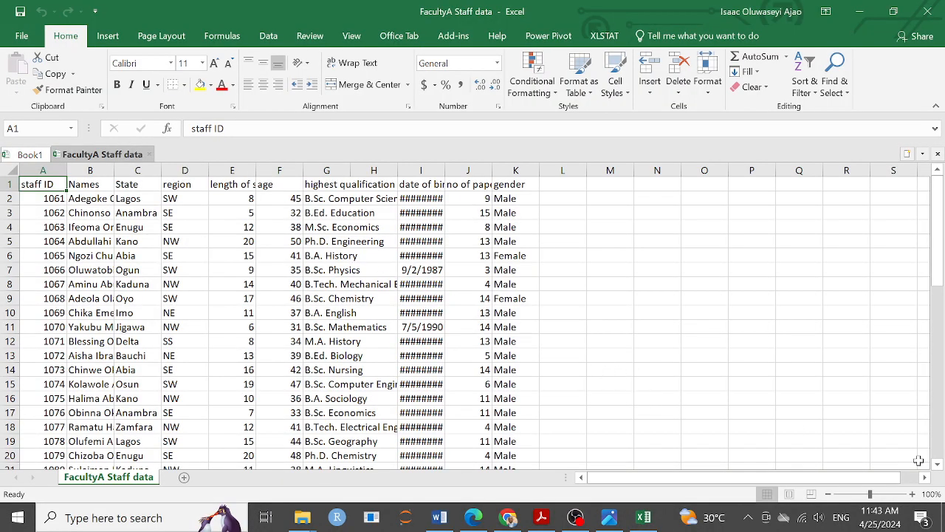
# Zoom the sheet to 164% and fit the date of birth, Names, length of service and no of papers columns to their contents
pyautogui.click(879, 494)
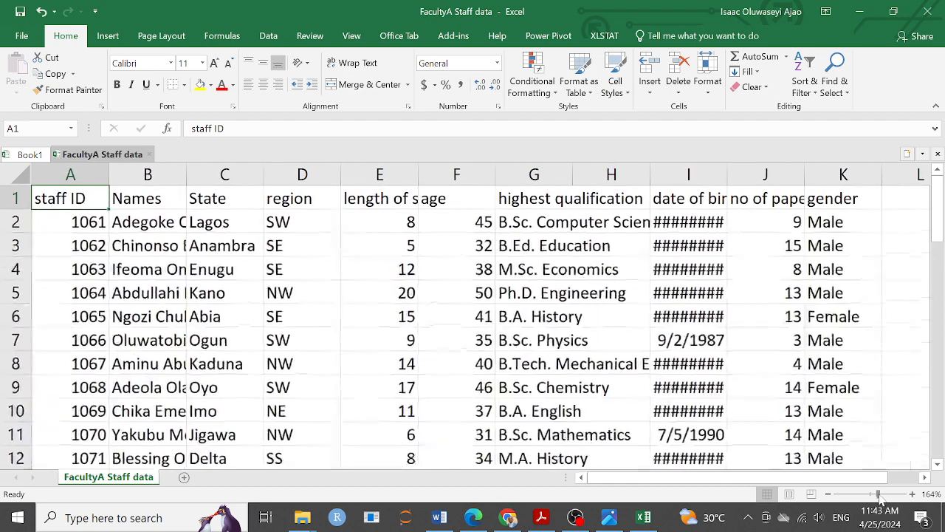
pyautogui.moveTo(831, 480); pyautogui.dragTo(810, 480)
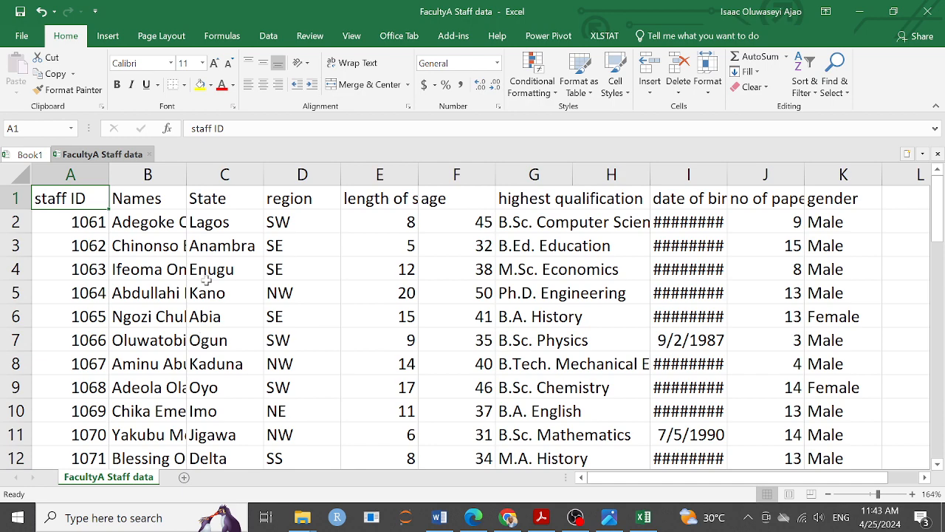
pyautogui.scroll(-1, 207, 279)
pyautogui.scroll(1, 207, 279)
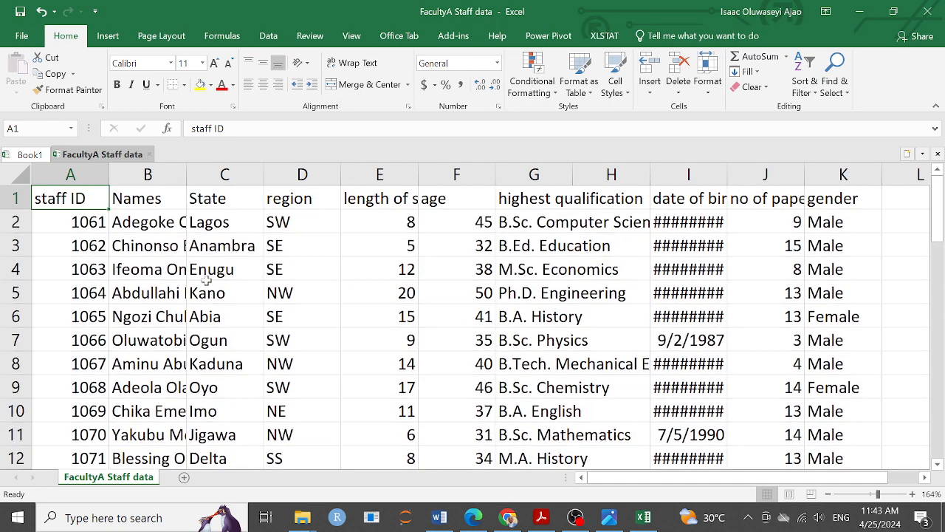
pyautogui.doubleClick(725, 176)
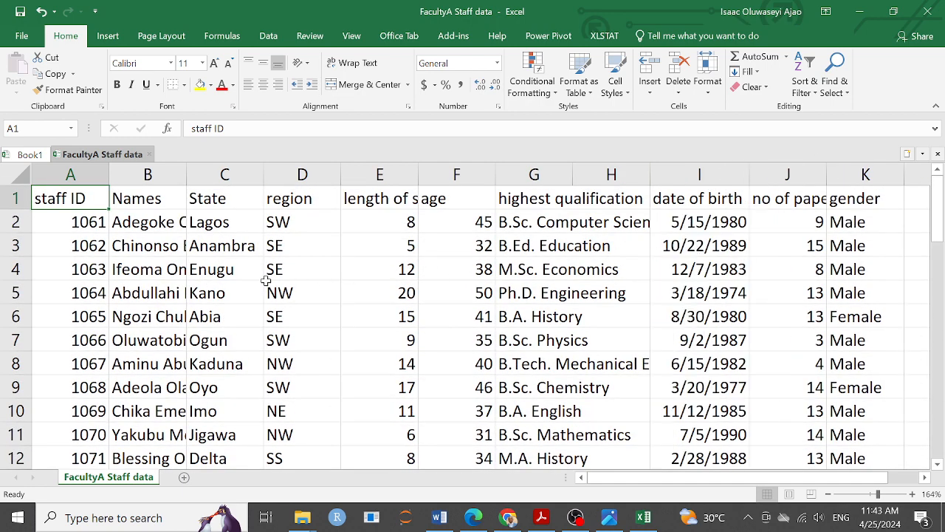
pyautogui.doubleClick(187, 174)
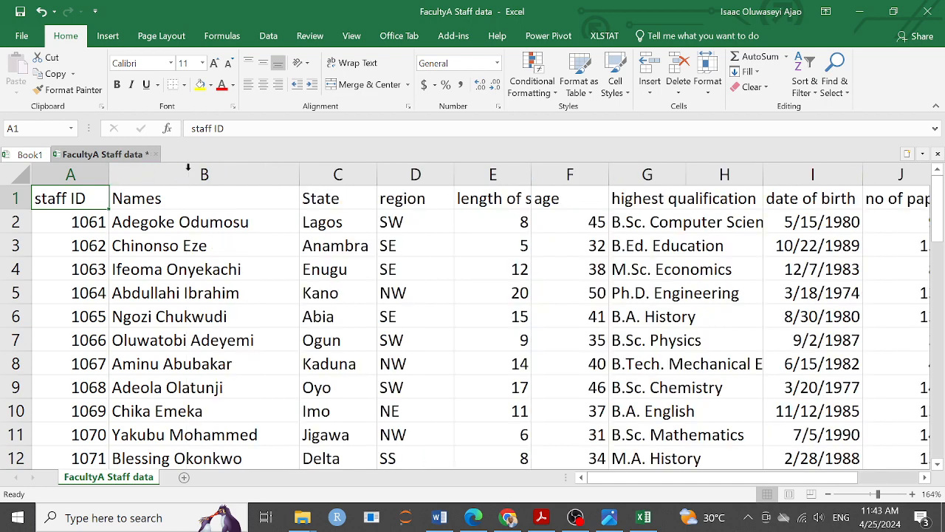
pyautogui.scroll(-3, 186, 238)
pyautogui.scroll(3, 186, 238)
pyautogui.doubleClick(531, 175)
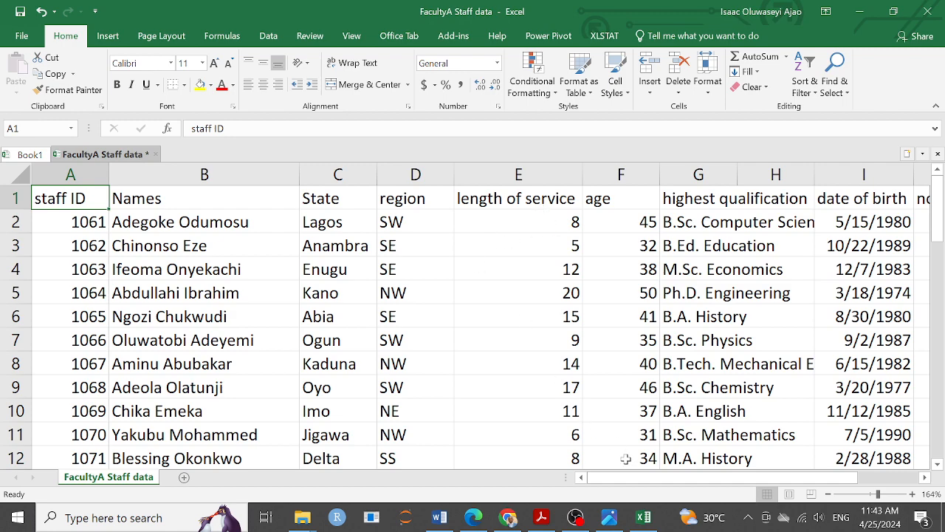
pyautogui.moveTo(639, 477); pyautogui.dragTo(706, 471)
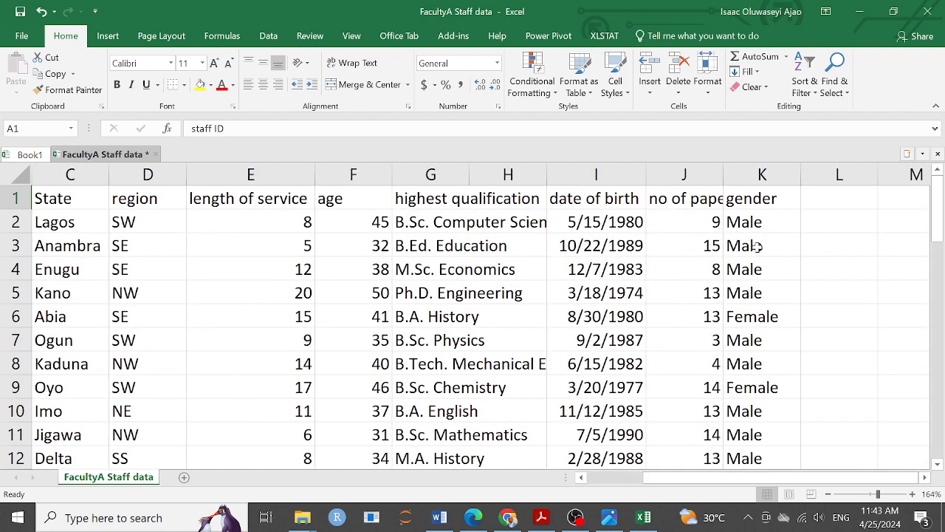
pyautogui.doubleClick(724, 175)
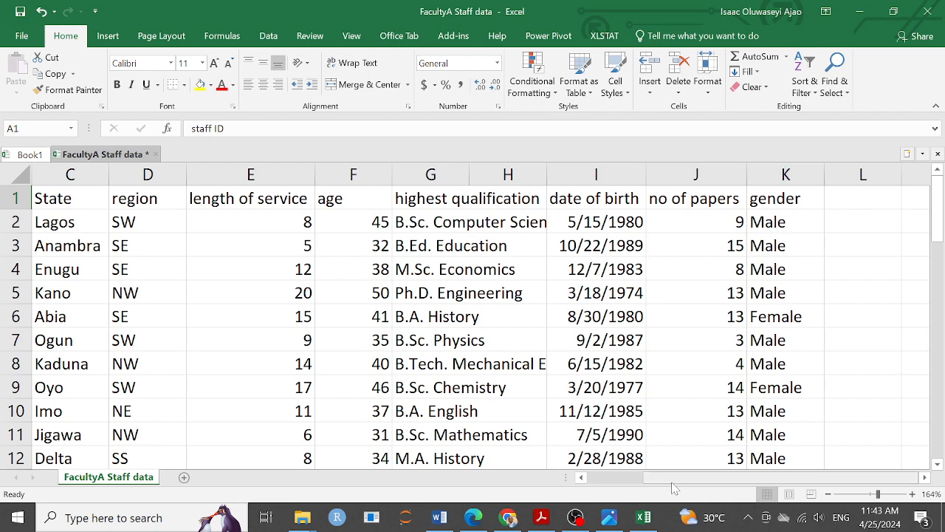
# Look over the staff records and close the FacultyA Staff data workbook without saving its changes
pyautogui.hscroll(-2, 672, 460)
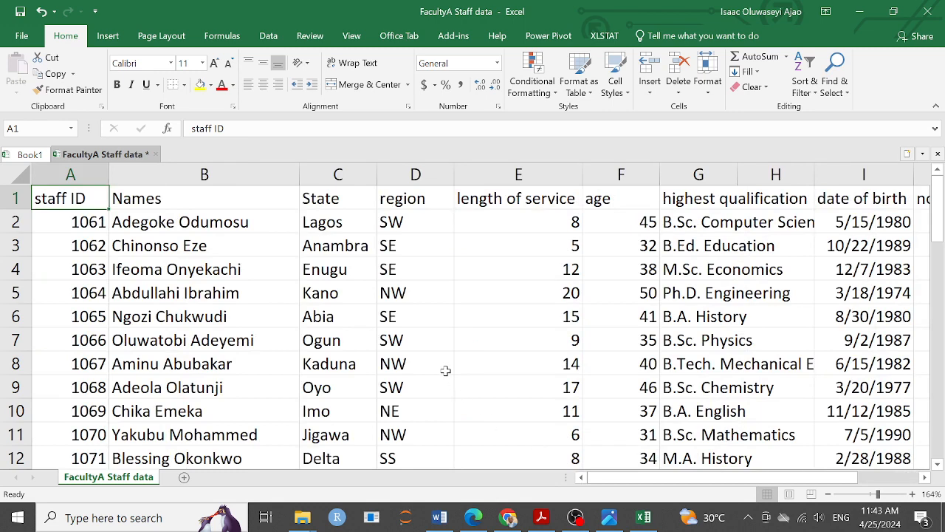
pyautogui.scroll(-4, 446, 370)
pyautogui.scroll(4, 445, 370)
pyautogui.click(921, 9)
pyautogui.click(494, 304)
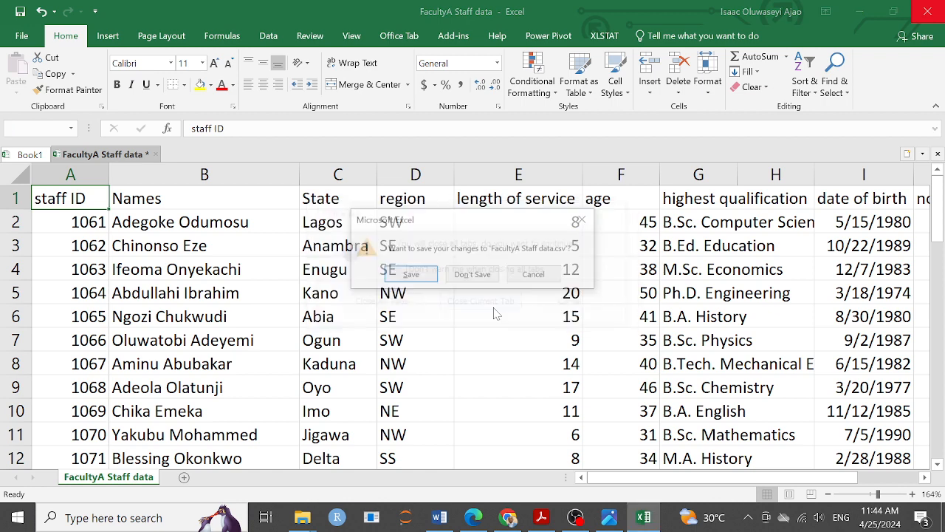
pyautogui.click(450, 277)
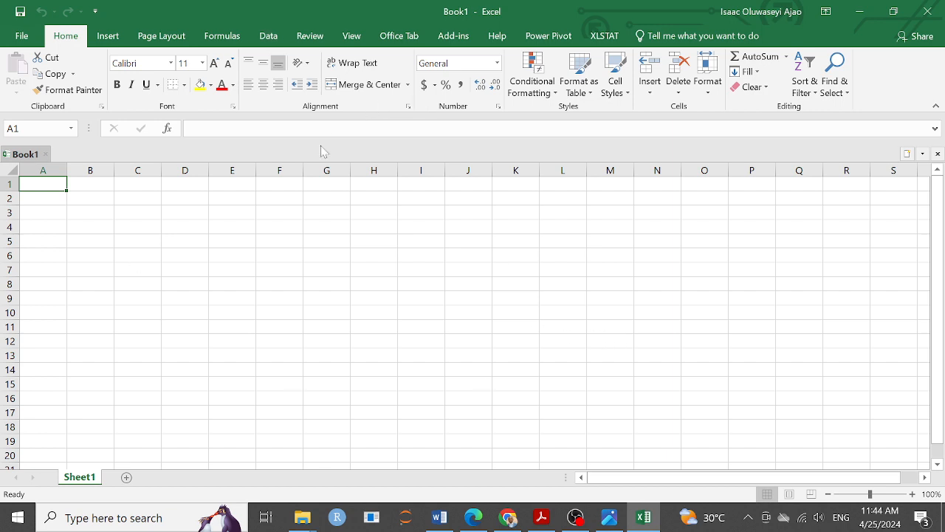
# Create a new query from a folder, using the Academic staff data folder within Advanced EXCEL training on the desktop
pyautogui.click(271, 38)
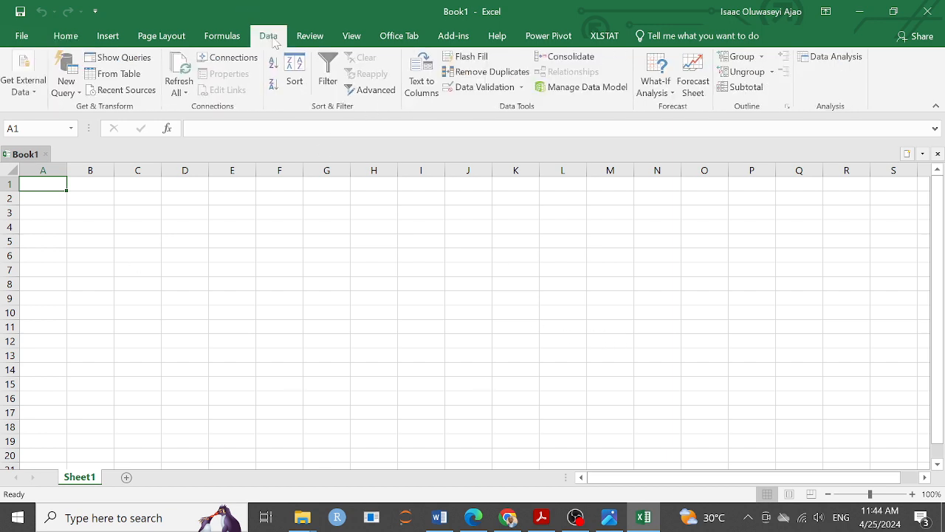
pyautogui.click(79, 94)
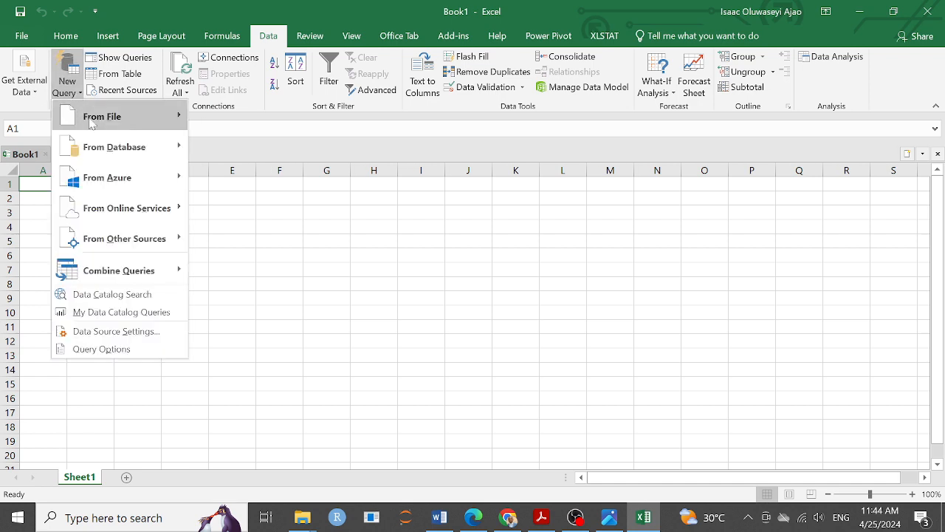
pyautogui.moveTo(92, 124)
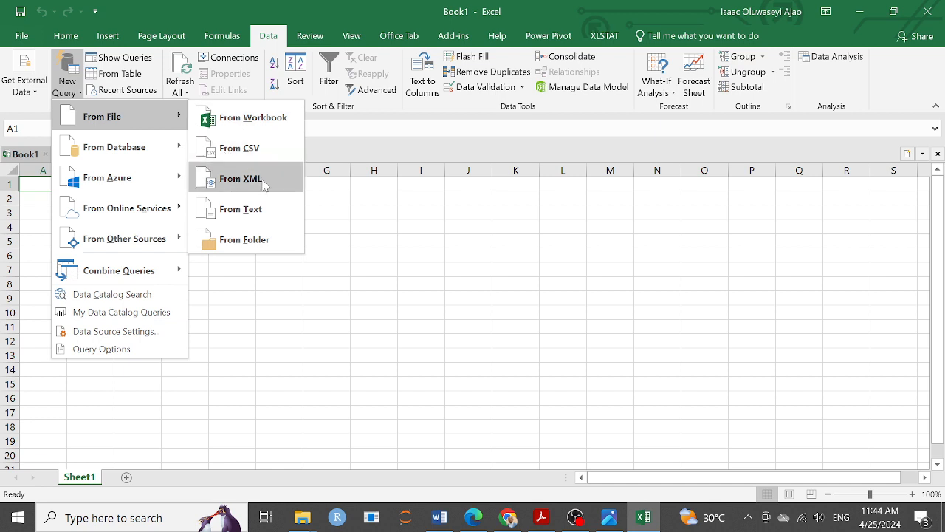
pyautogui.click(260, 243)
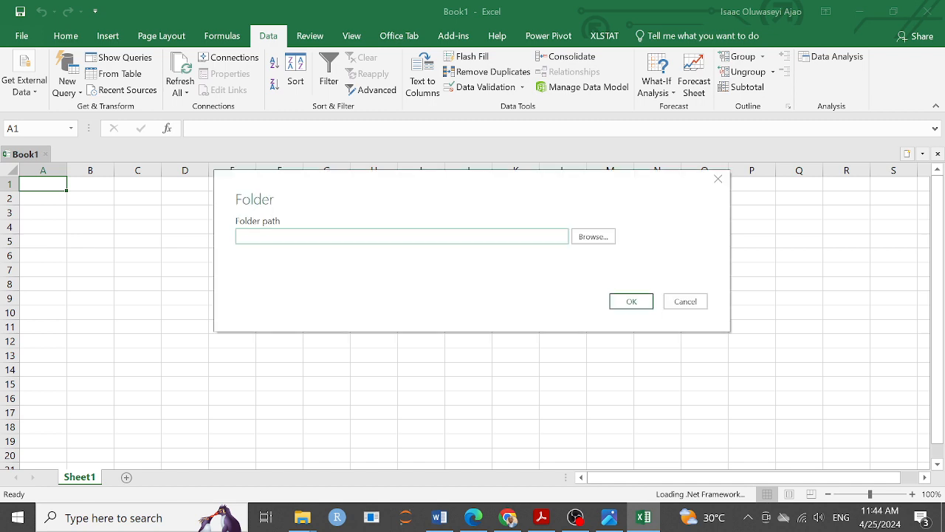
pyautogui.click(590, 237)
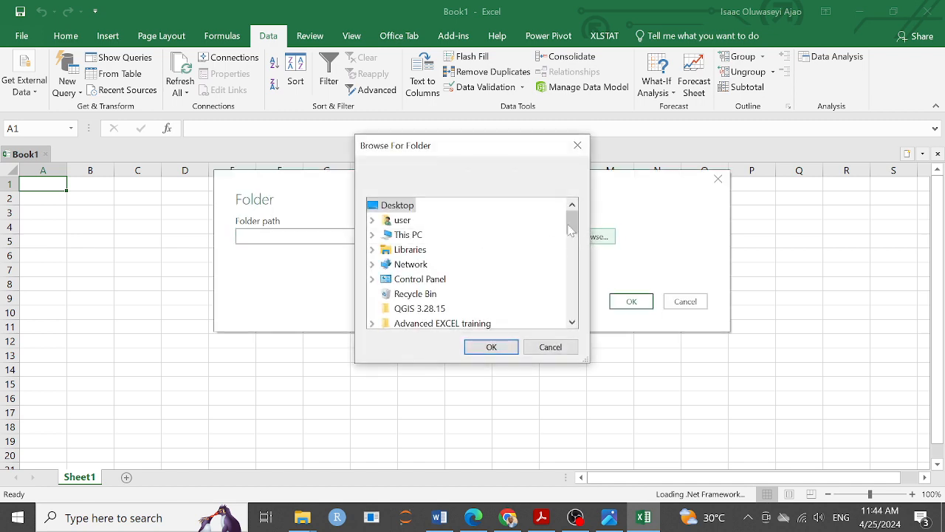
pyautogui.moveTo(572, 224); pyautogui.dragTo(574, 240)
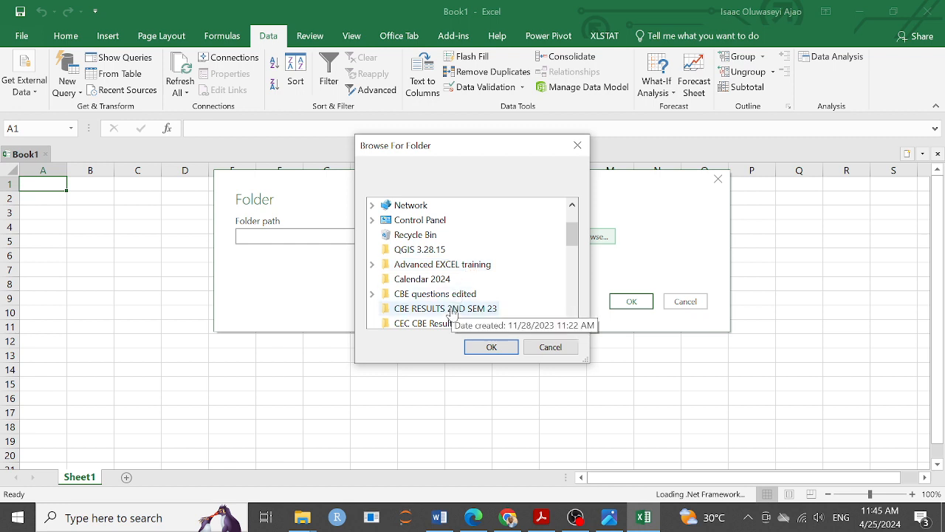
pyautogui.doubleClick(446, 265)
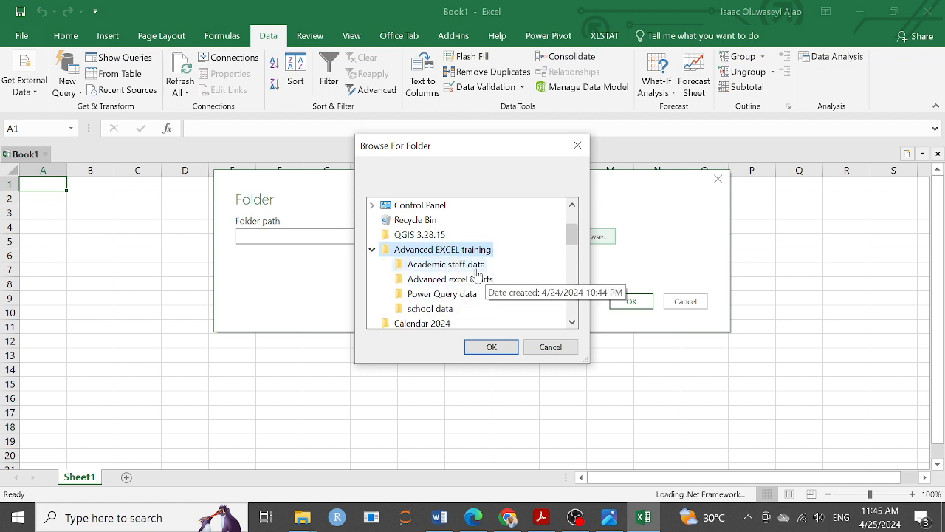
pyautogui.click(476, 266)
pyautogui.click(491, 347)
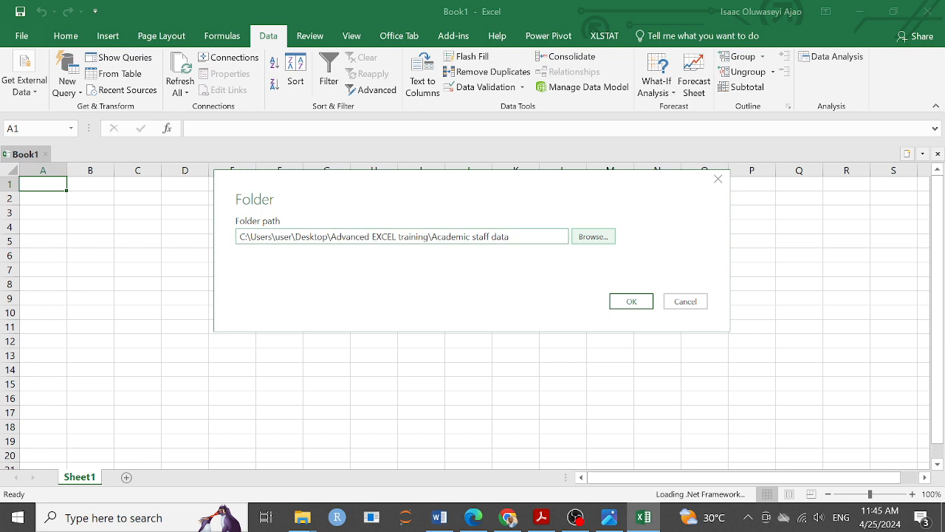
pyautogui.click(646, 303)
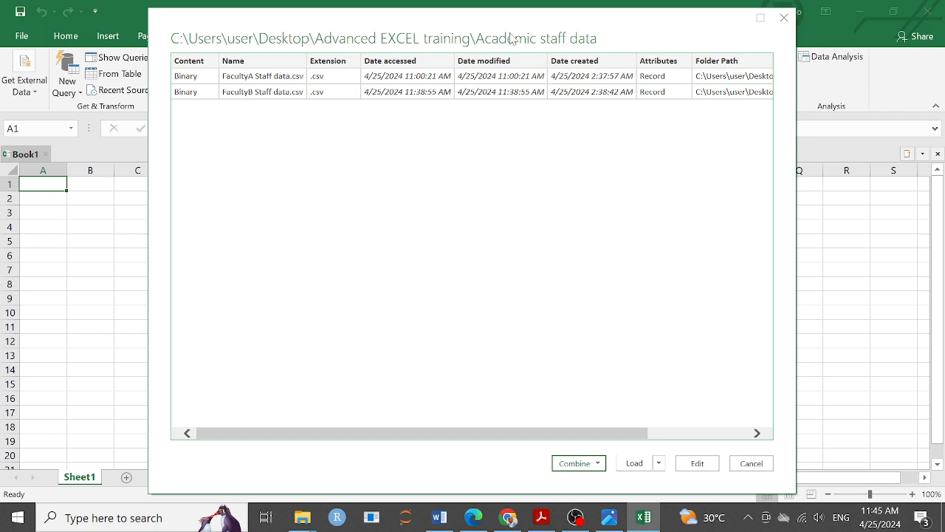
# Choose to combine and edit the folder's files, and review the available example file and delimiter options
pyautogui.click(602, 464)
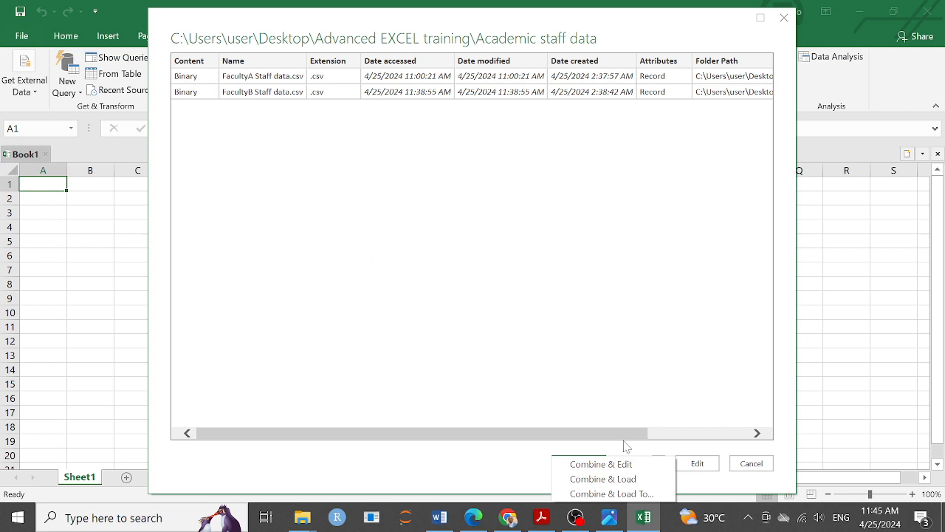
pyautogui.click(628, 465)
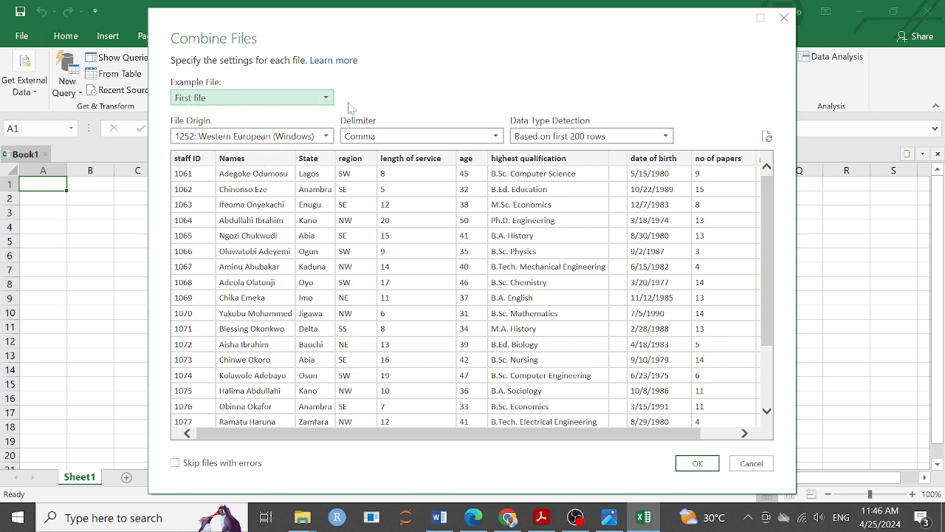
pyautogui.click(326, 100)
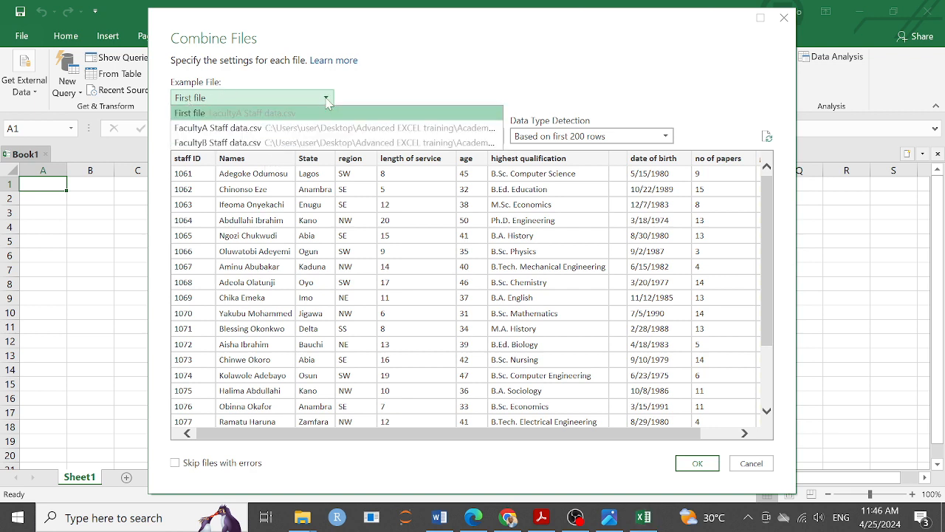
pyautogui.click(327, 102)
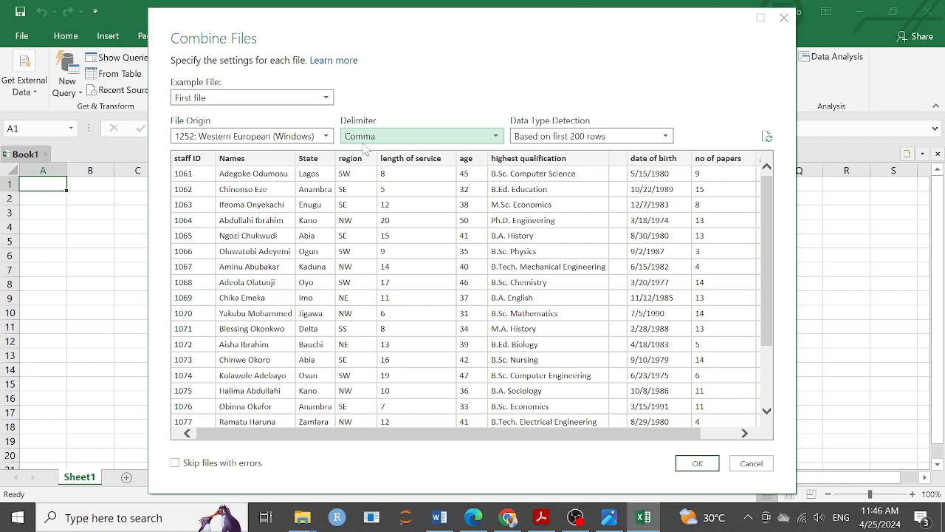
pyautogui.click(495, 137)
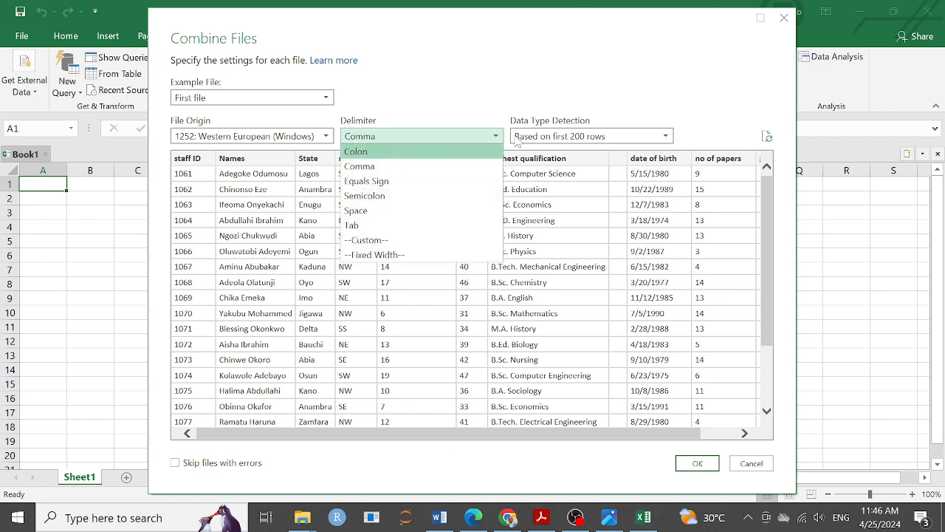
pyautogui.click(682, 108)
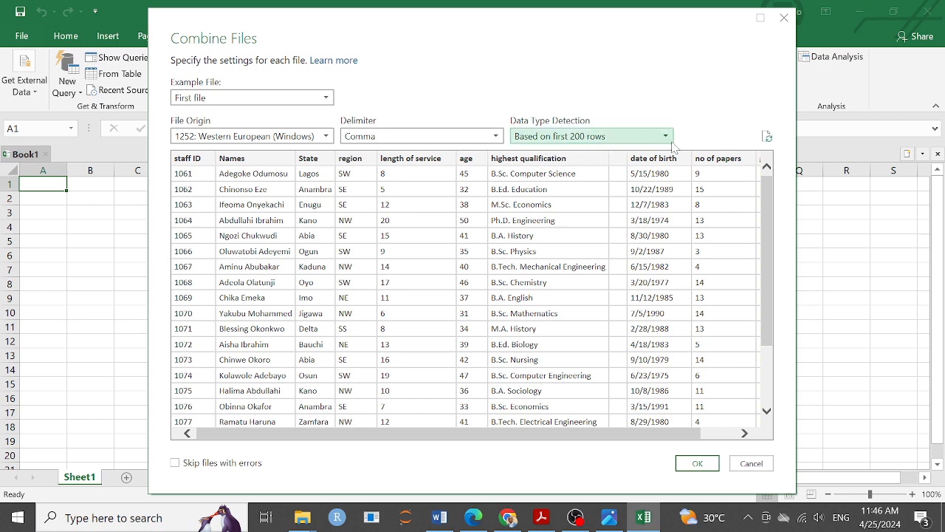
# Look over the staff data preview and confirm combining with First file, Comma delimiter and type detection based on first 200 rows
pyautogui.moveTo(764, 251); pyautogui.dragTo(734, 214)
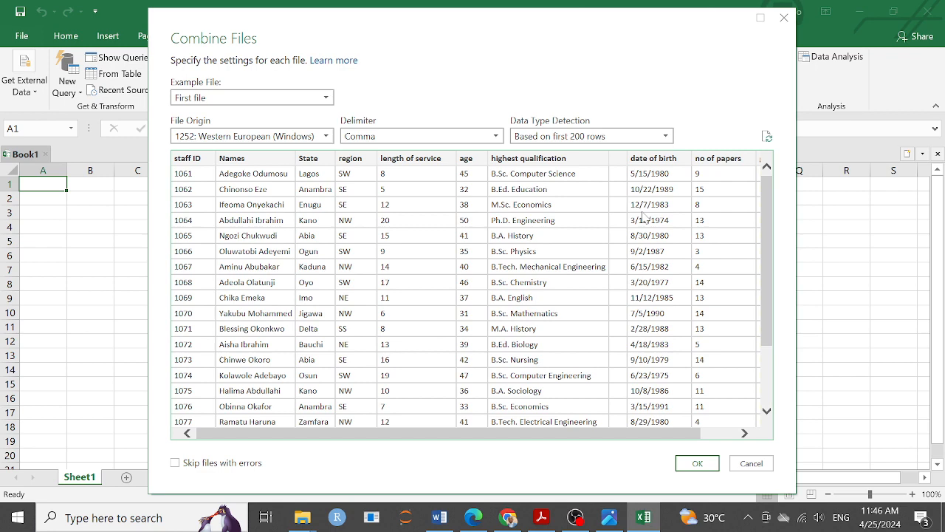
pyautogui.moveTo(683, 435); pyautogui.dragTo(727, 435)
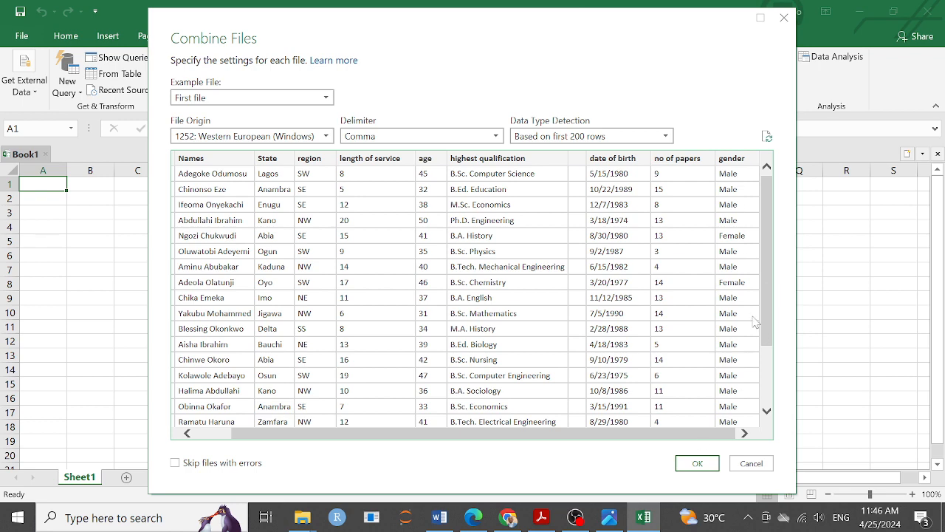
pyautogui.moveTo(768, 288); pyautogui.dragTo(705, 452)
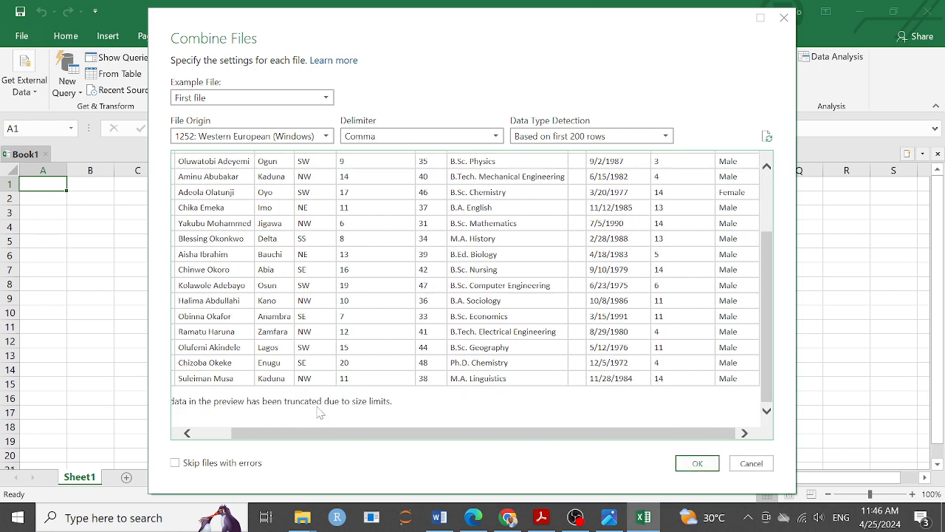
pyautogui.moveTo(292, 433); pyautogui.dragTo(255, 434)
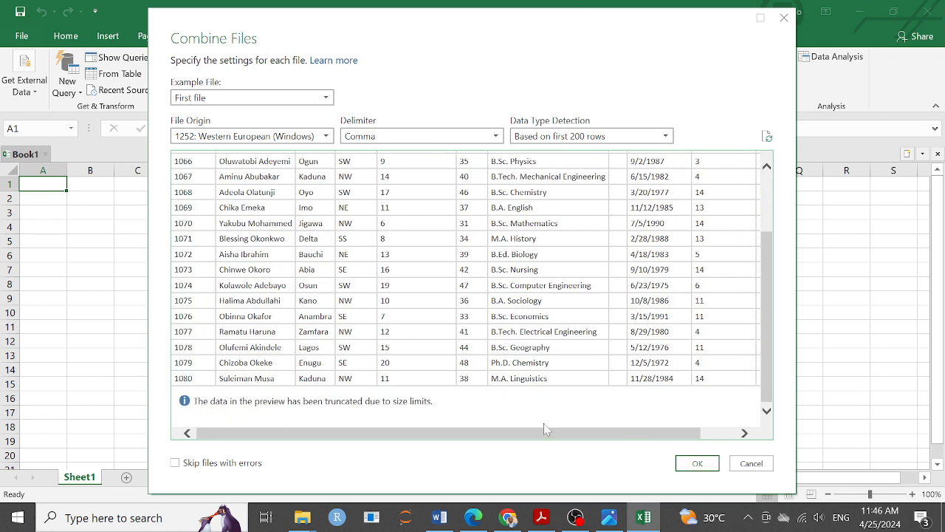
pyautogui.click(700, 465)
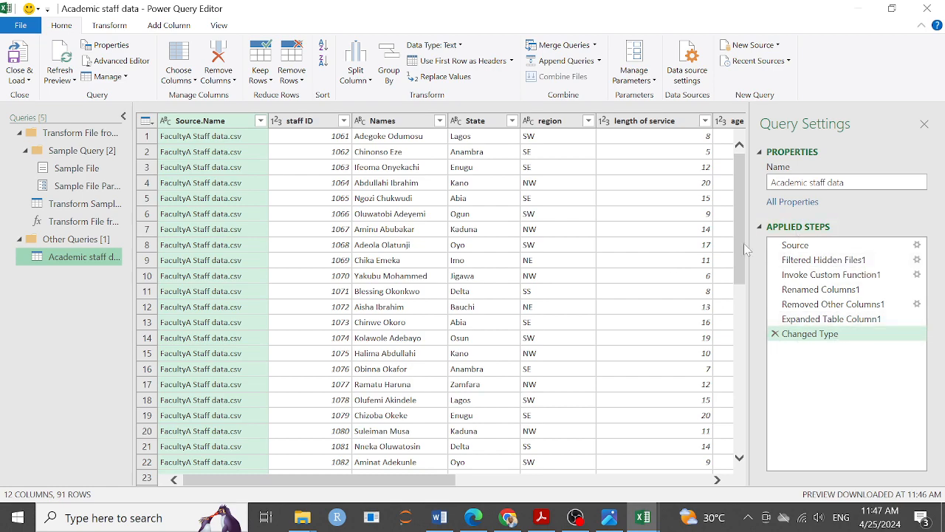
# Look through the combined FacultyA and FacultyB staff rows, including where one file's records meet the other's
pyautogui.moveTo(734, 247); pyautogui.dragTo(744, 453)
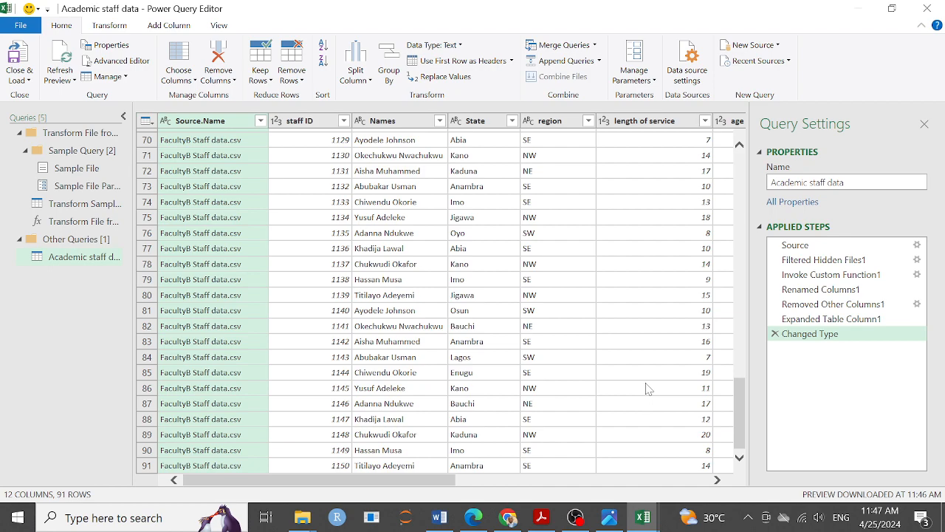
pyautogui.moveTo(743, 411); pyautogui.dragTo(734, 340)
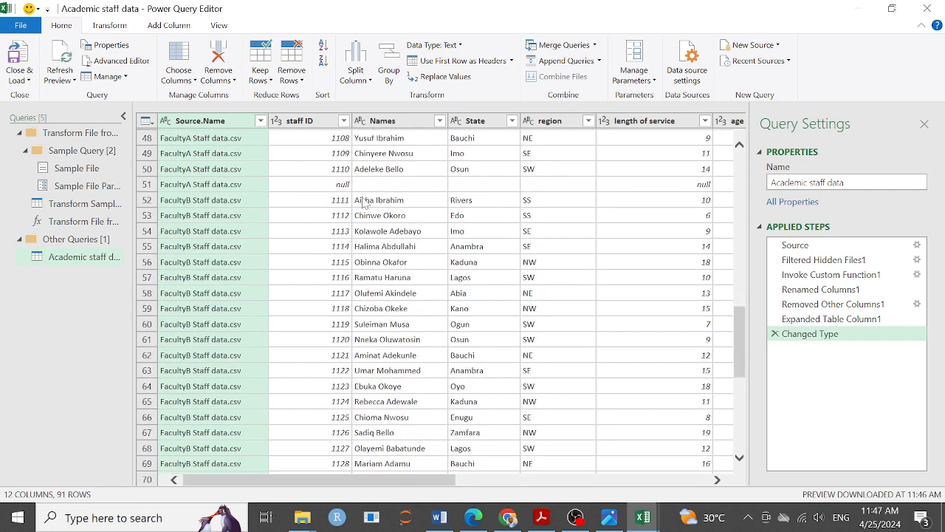
pyautogui.moveTo(739, 330); pyautogui.dragTo(748, 156)
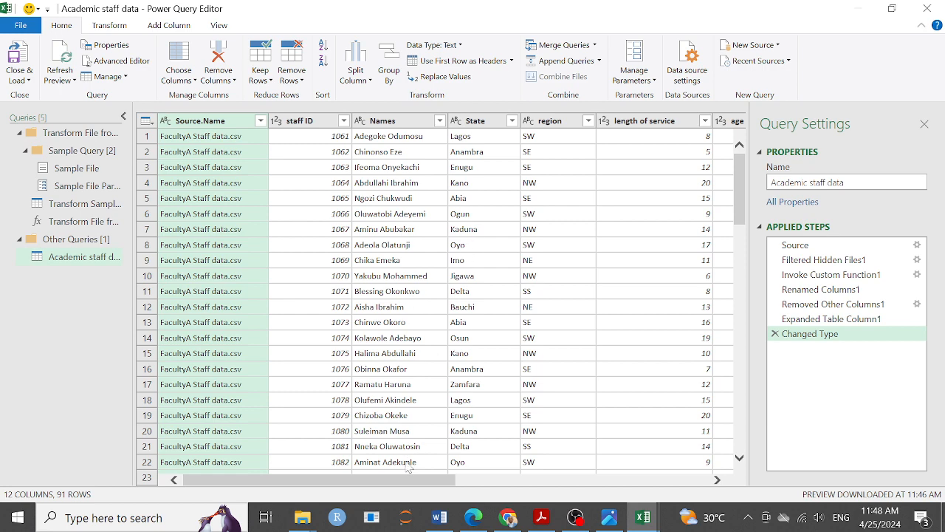
pyautogui.scroll(-6, 376, 362)
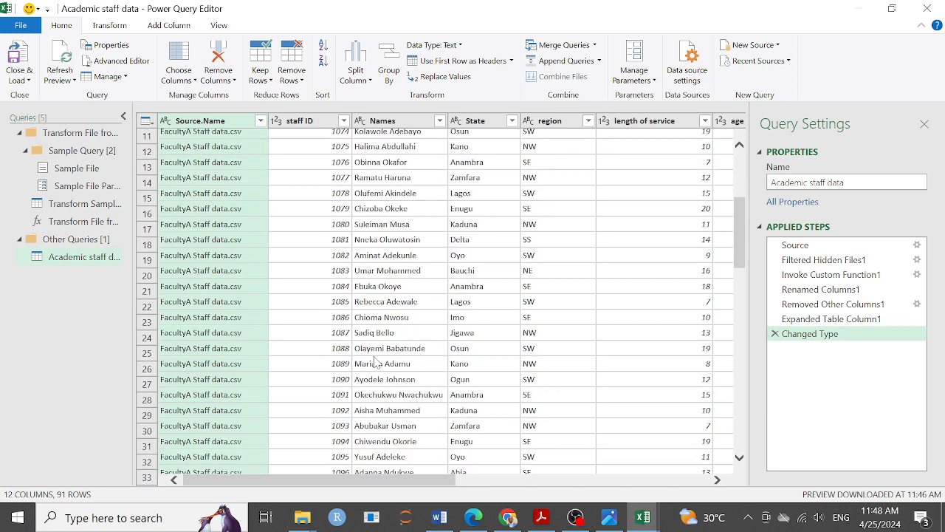
pyautogui.scroll(-5, 376, 362)
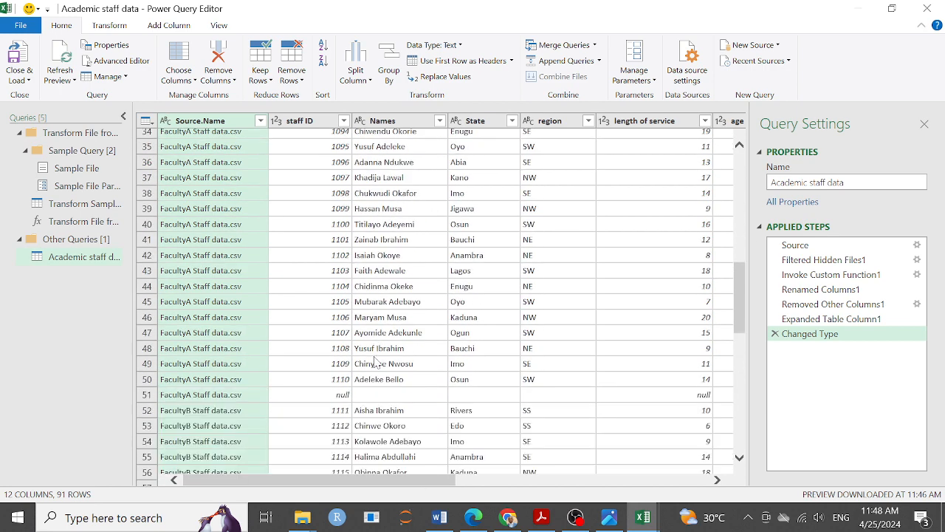
# Select the empty row 51 between the FacultyA and FacultyB records and examine the options for removing rows
pyautogui.click(150, 395)
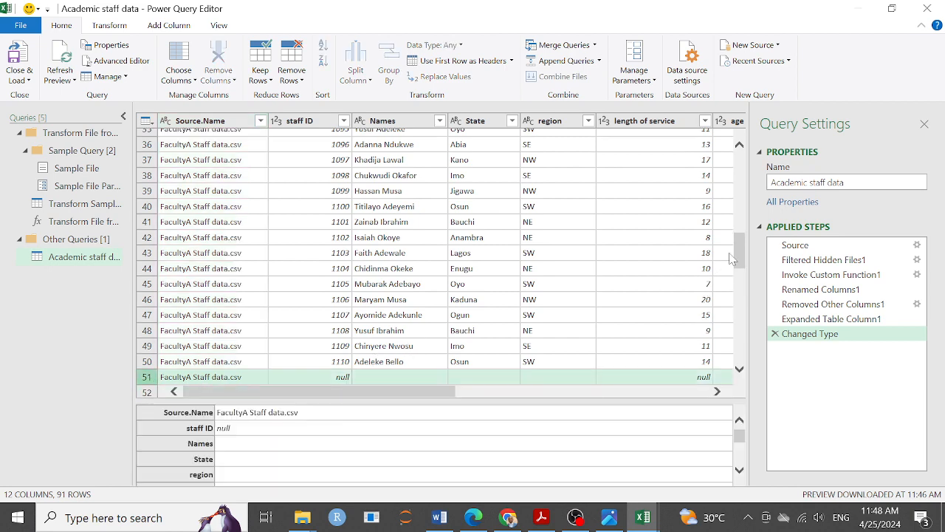
pyautogui.moveTo(740, 251); pyautogui.dragTo(740, 267)
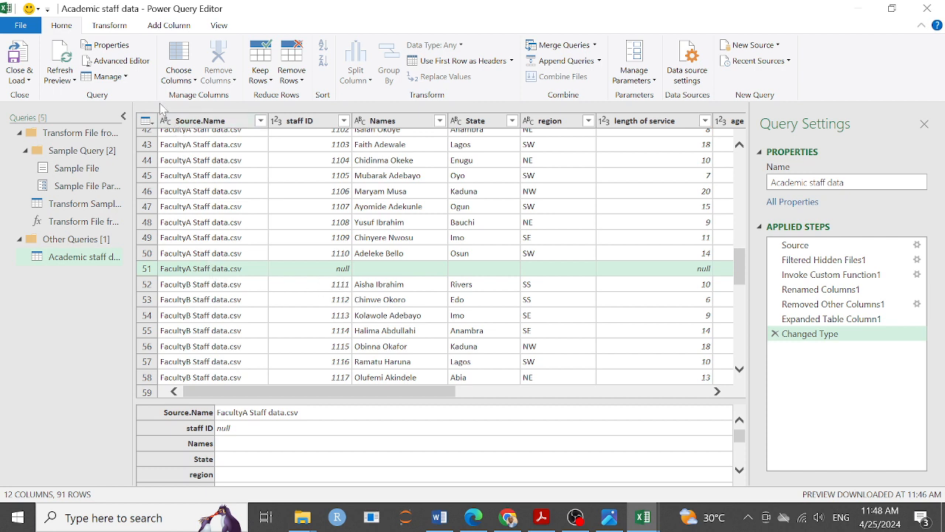
pyautogui.click(290, 80)
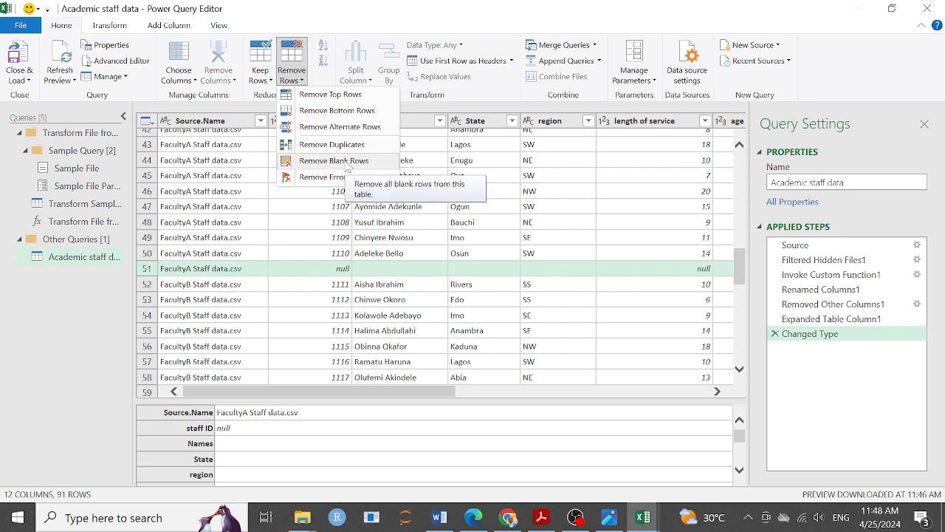
pyautogui.click(322, 271)
pyautogui.rightClick(322, 271)
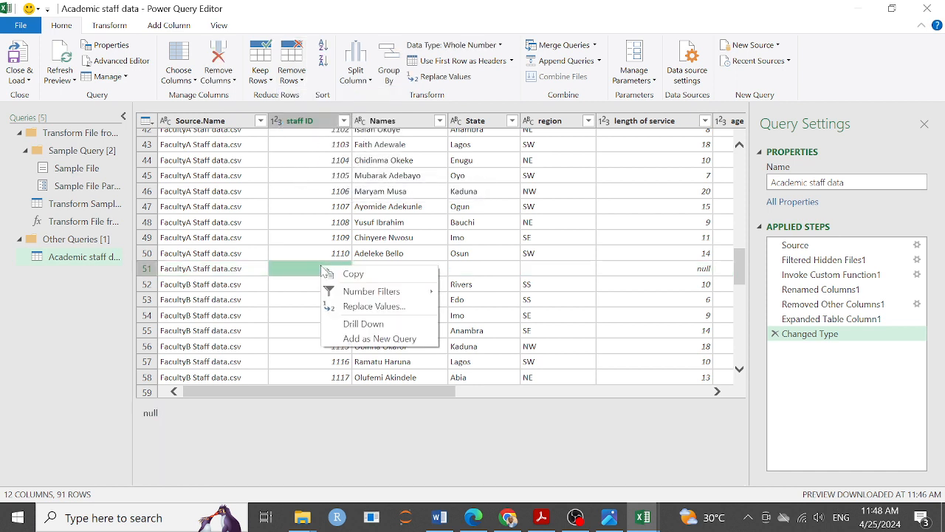
pyautogui.click(149, 271)
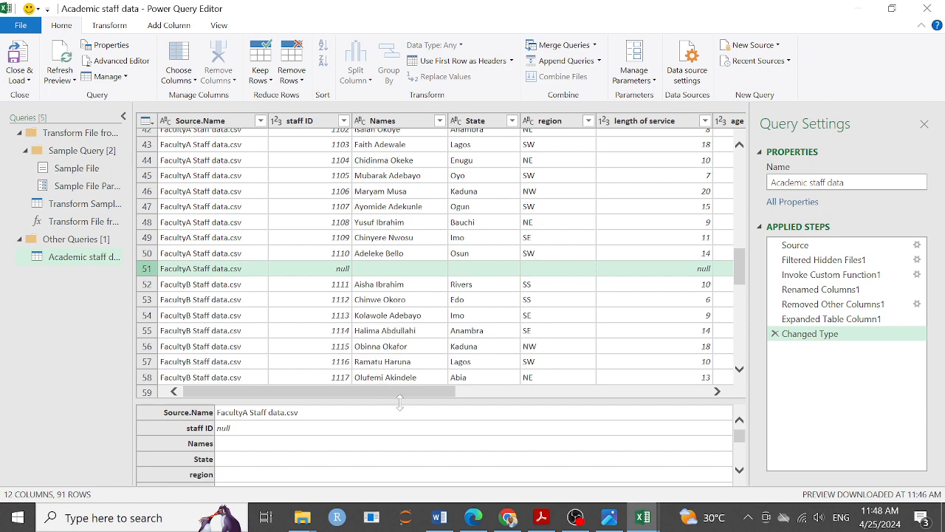
# Remove the unnamed empty column between highest qualification and date of birth from the Academic staff data query
pyautogui.moveTo(411, 391); pyautogui.dragTo(635, 391)
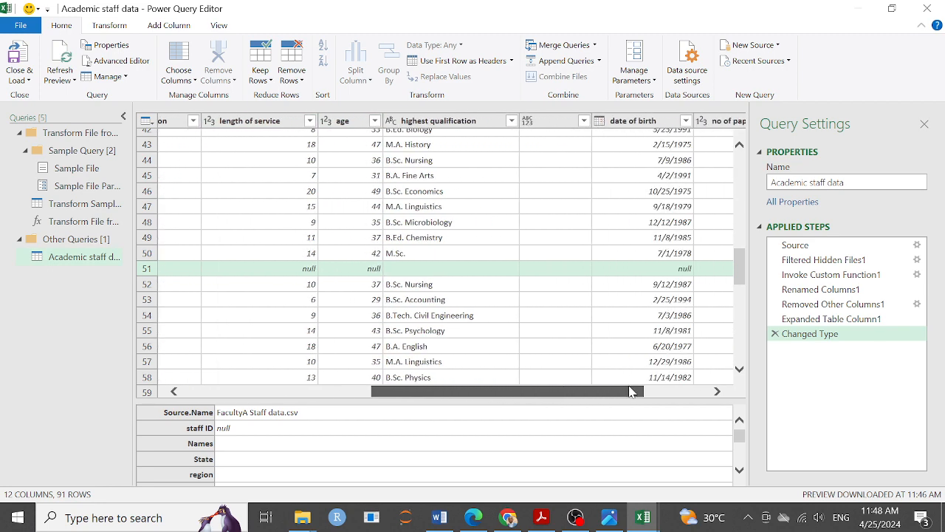
pyautogui.click(550, 122)
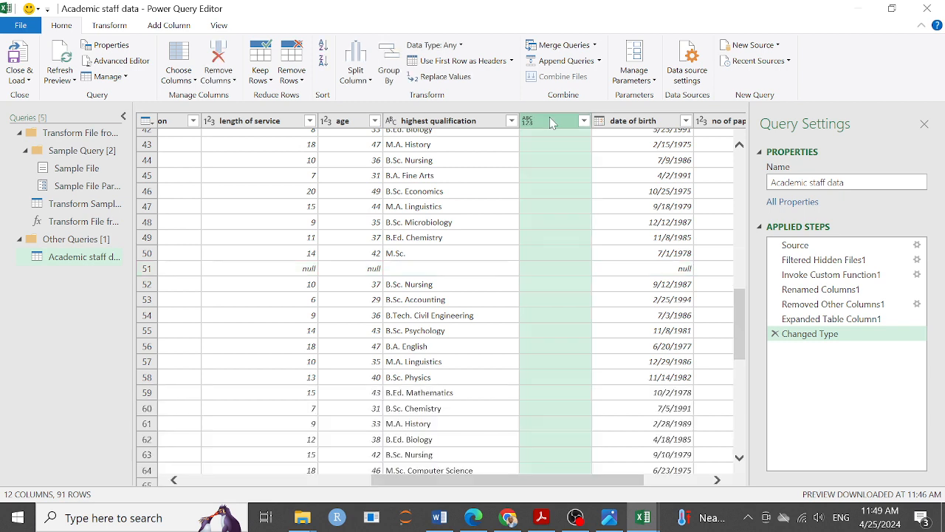
pyautogui.rightClick(545, 177)
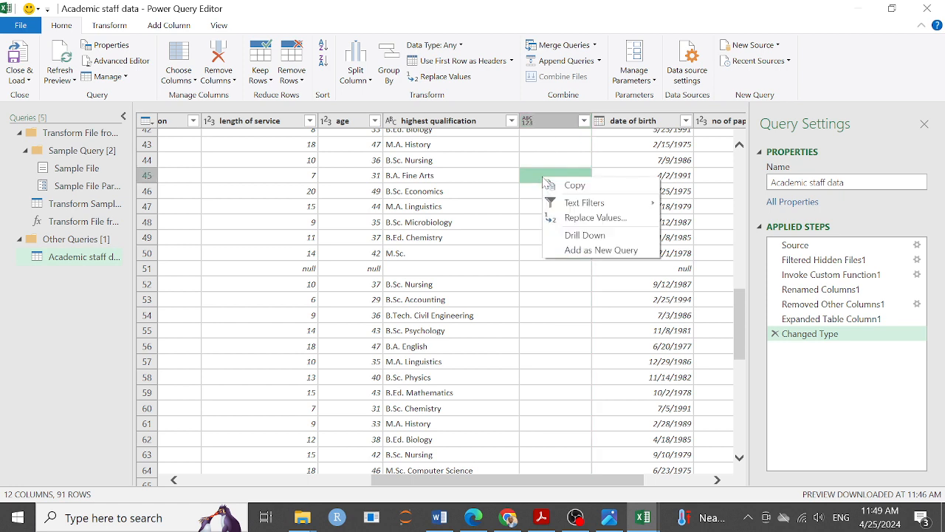
pyautogui.click(544, 124)
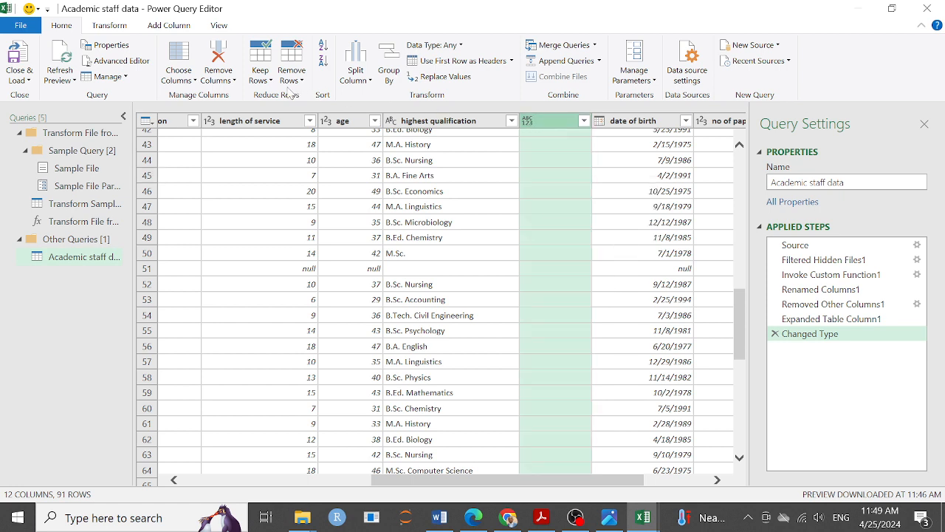
pyautogui.click(218, 60)
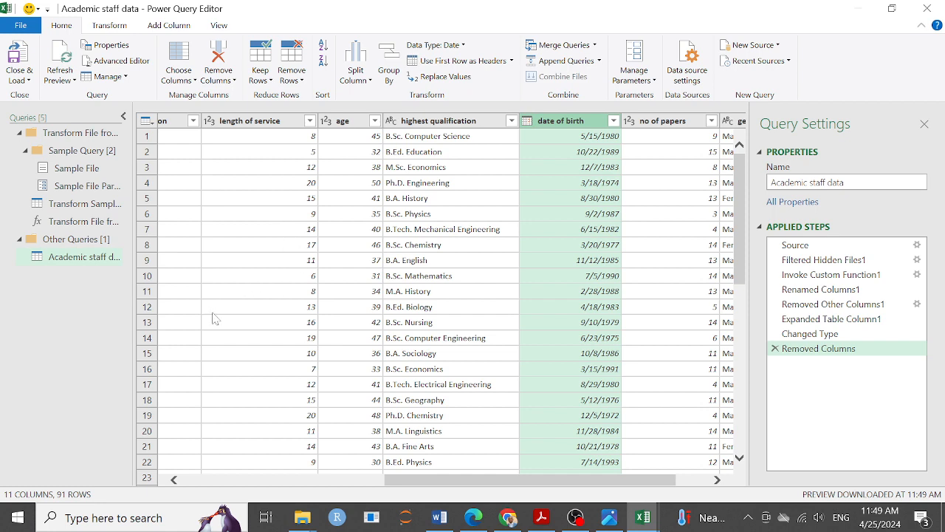
# Split the date of birth column at each occurrence of the custom delimiter /
pyautogui.moveTo(523, 480); pyautogui.dragTo(556, 481)
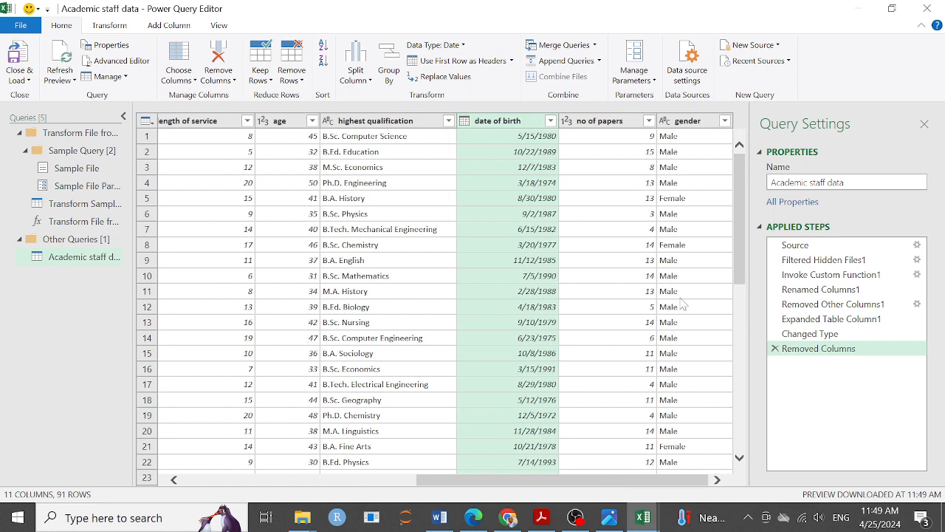
pyautogui.moveTo(738, 204); pyautogui.dragTo(757, 160)
pyautogui.moveTo(509, 481); pyautogui.dragTo(598, 503)
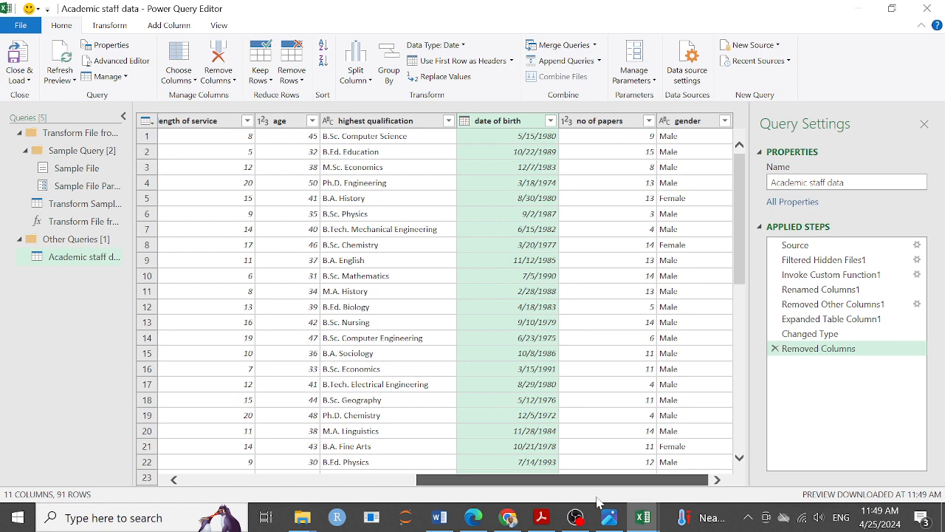
pyautogui.moveTo(599, 502); pyautogui.dragTo(514, 493)
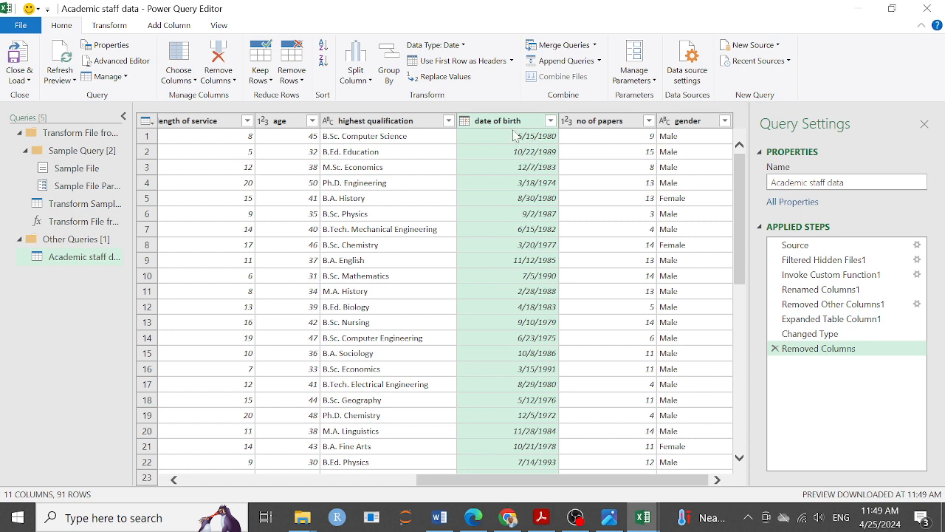
pyautogui.click(355, 77)
pyautogui.click(378, 96)
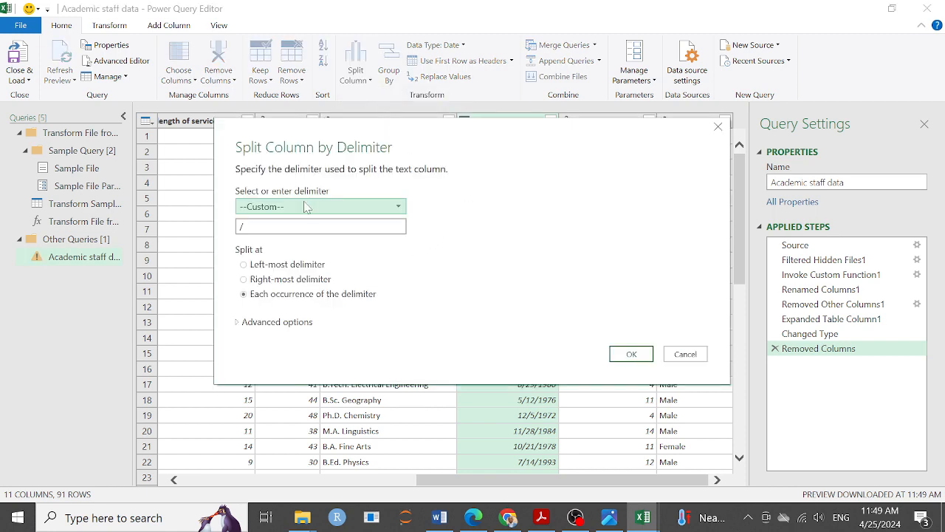
pyautogui.click(626, 355)
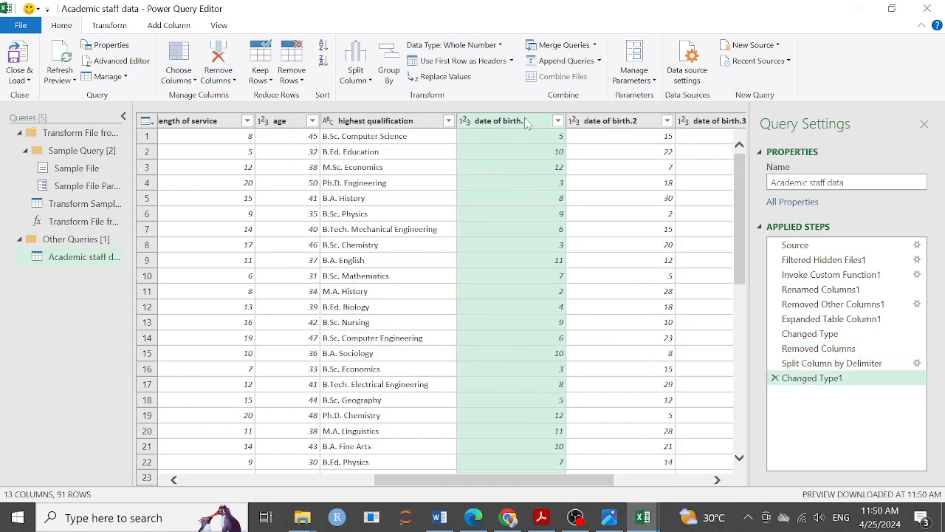
# Rename the date of birth.1 column as mob and the date of birth.2 column as dob
pyautogui.doubleClick(526, 121)
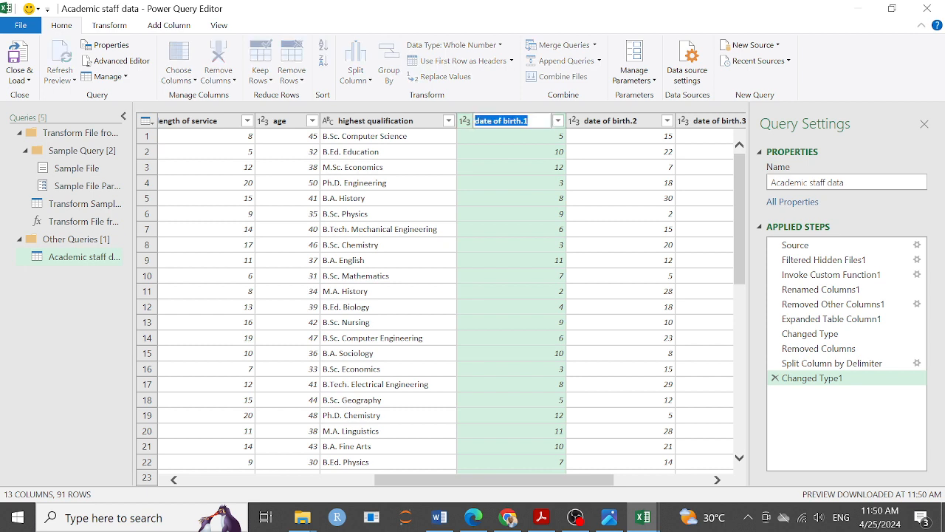
pyautogui.write('Mo')
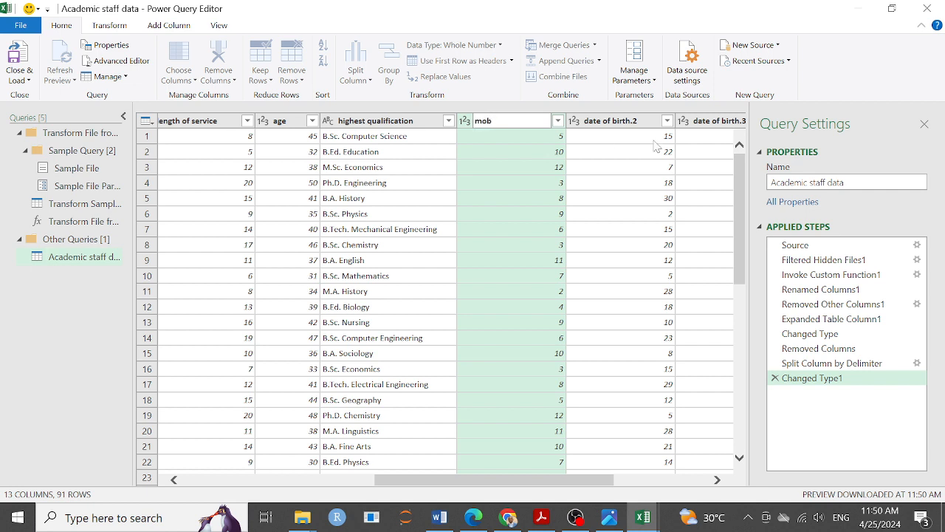
pyautogui.press('Return')
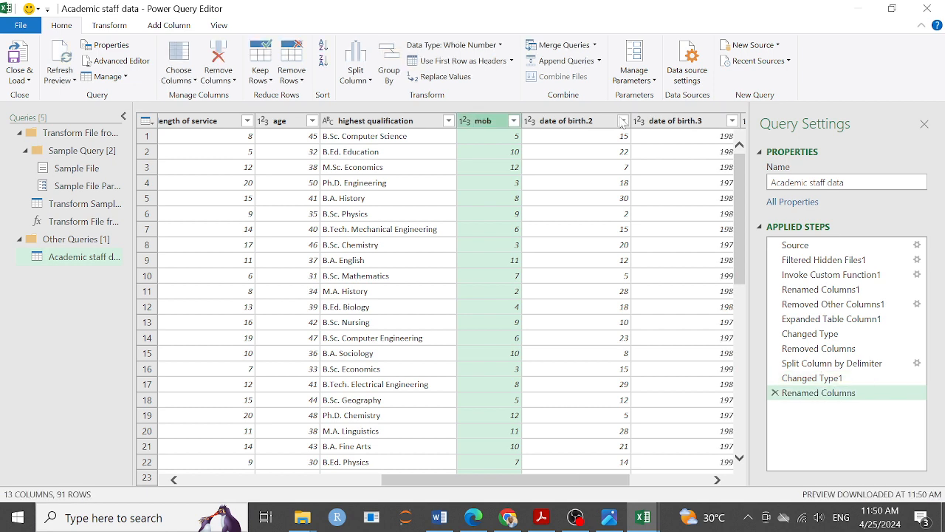
pyautogui.doubleClick(586, 130)
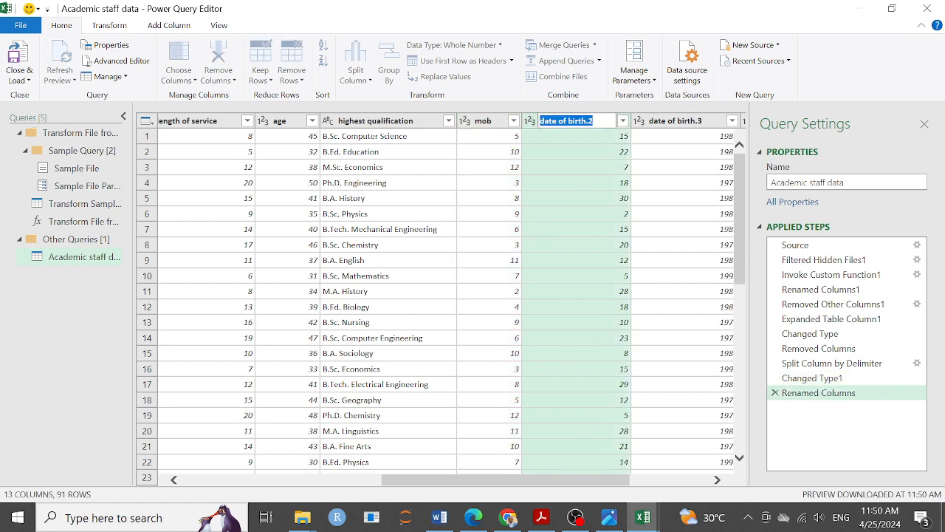
pyautogui.write('dob')
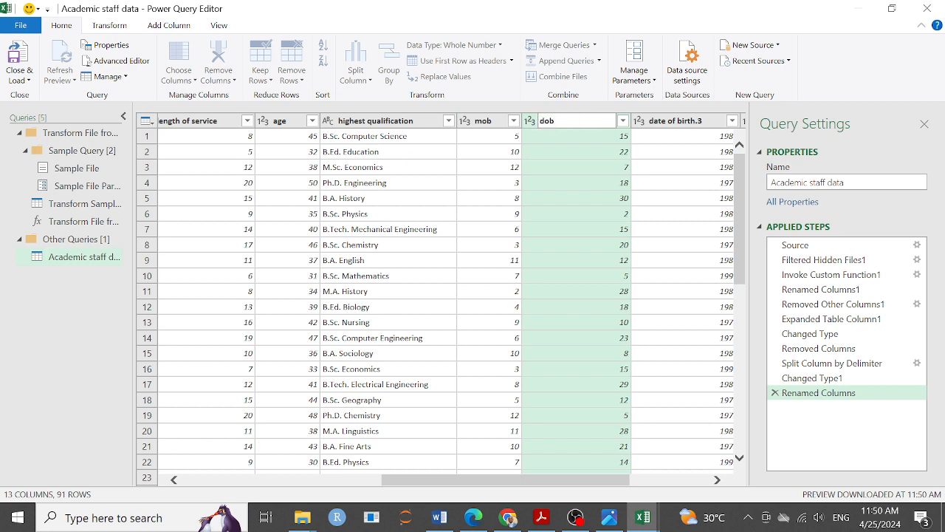
pyautogui.press('Return')
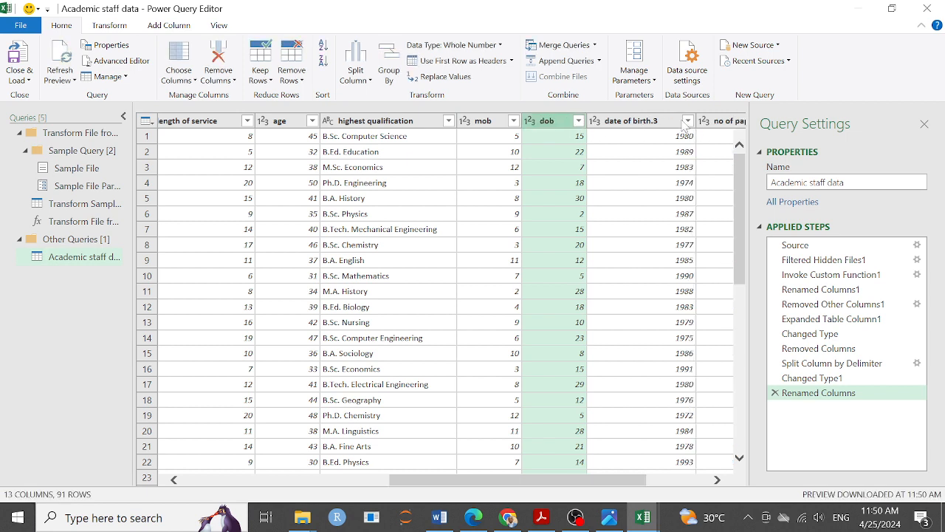
# Rename the date of birth.3 column as yob
pyautogui.click(641, 124)
pyautogui.doubleClick(641, 125)
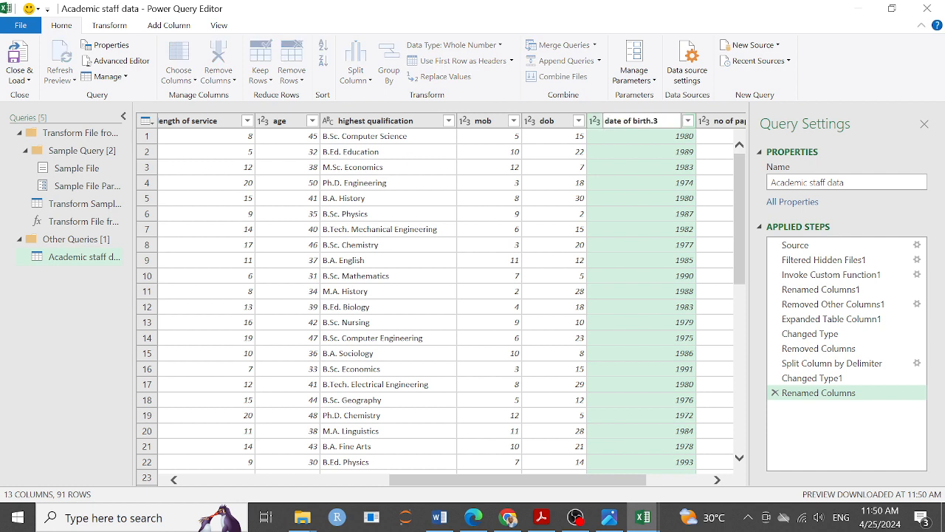
pyautogui.hotkey('ctrl', 'a')
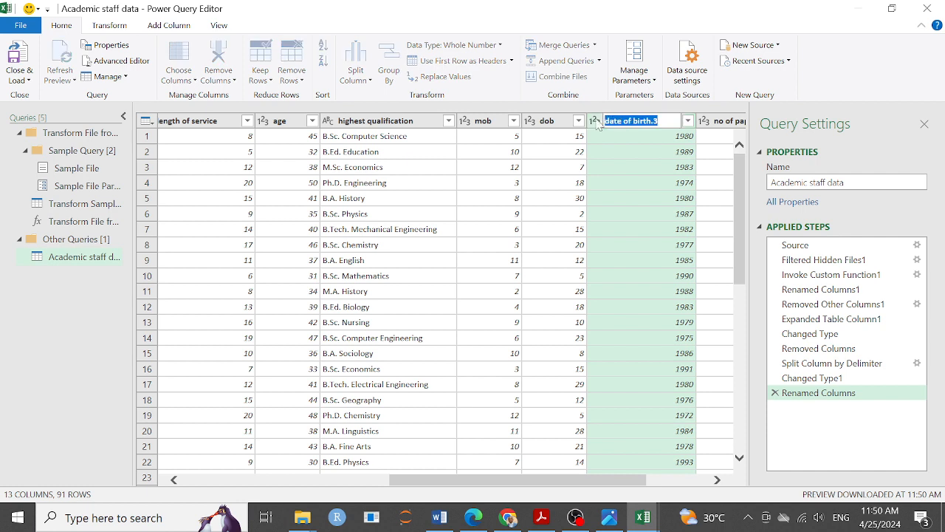
pyautogui.write('yob')
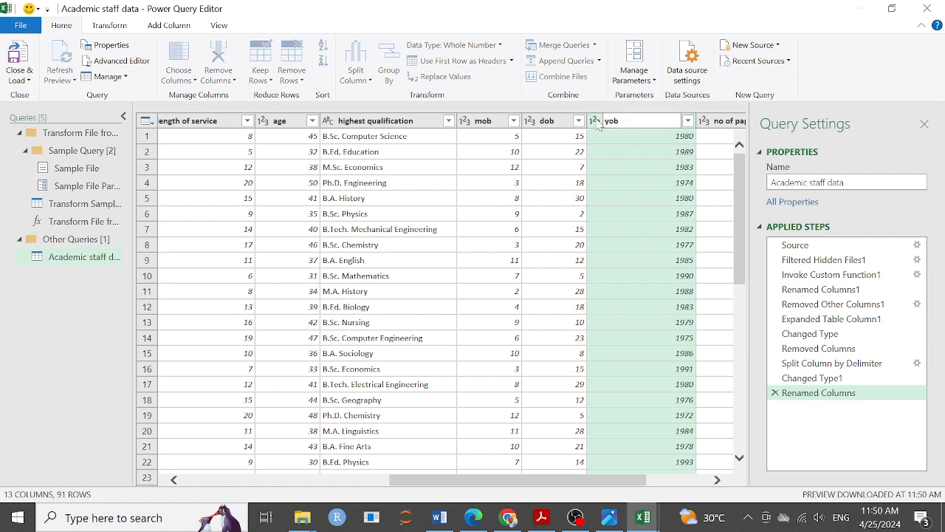
pyautogui.press('Return')
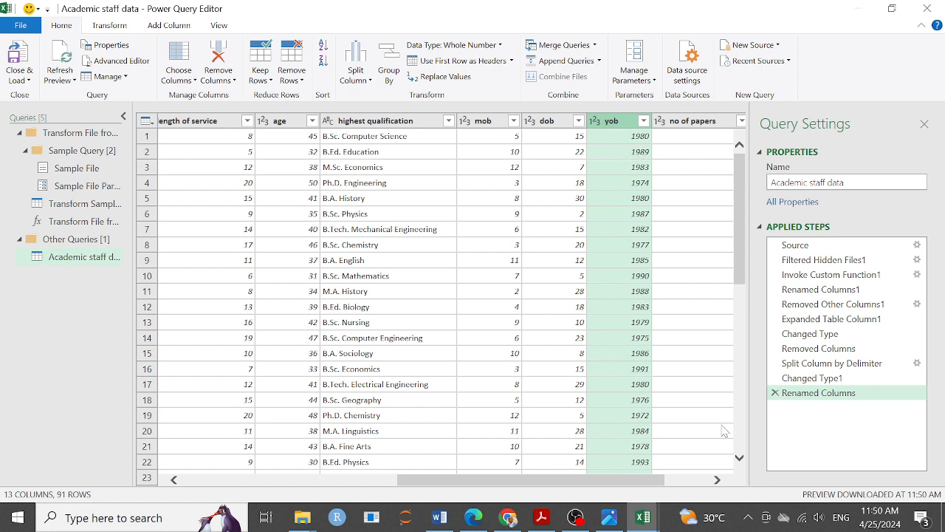
# Start adding a new column that subtracts a value from the age column
pyautogui.moveTo(660, 481); pyautogui.dragTo(725, 483)
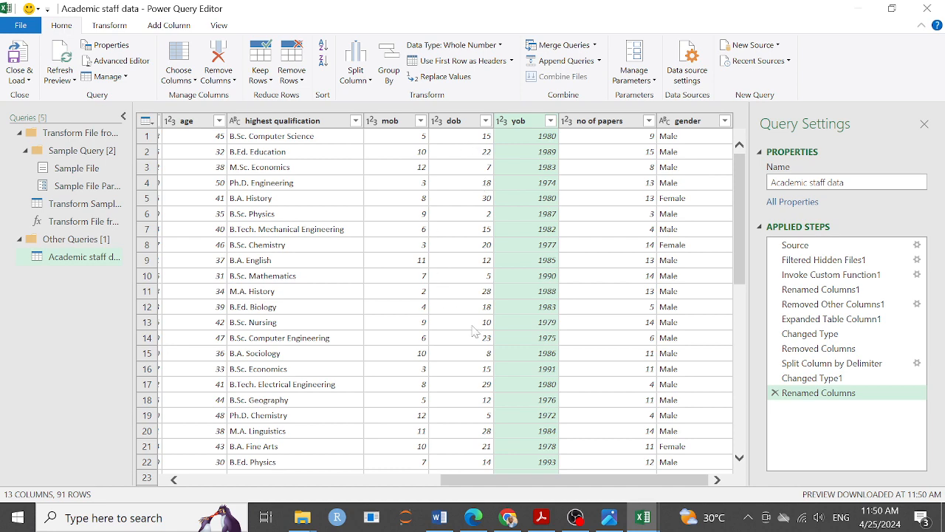
pyautogui.moveTo(426, 480); pyautogui.dragTo(323, 481)
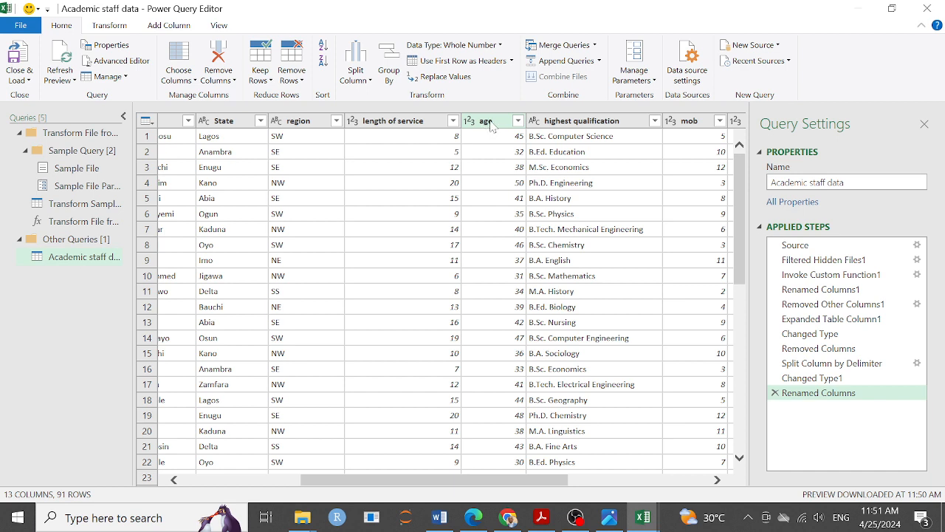
pyautogui.click(491, 123)
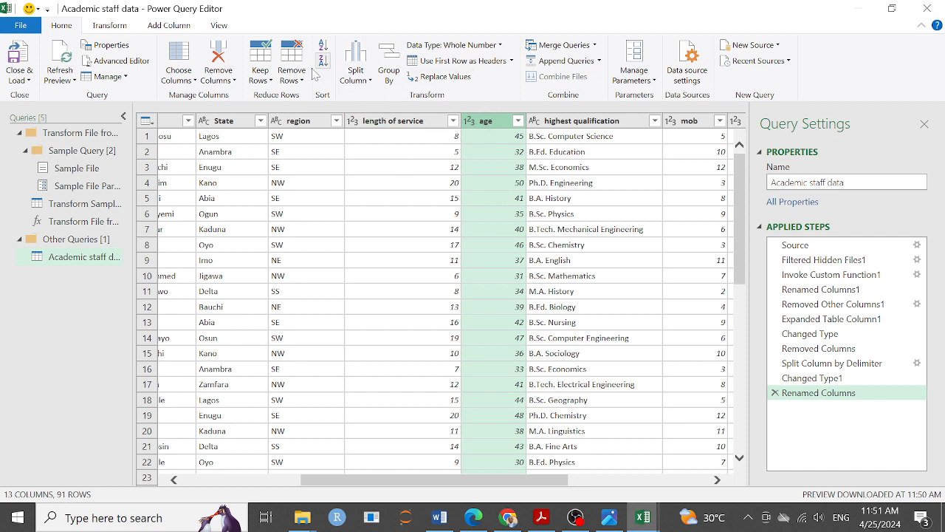
pyautogui.click(172, 26)
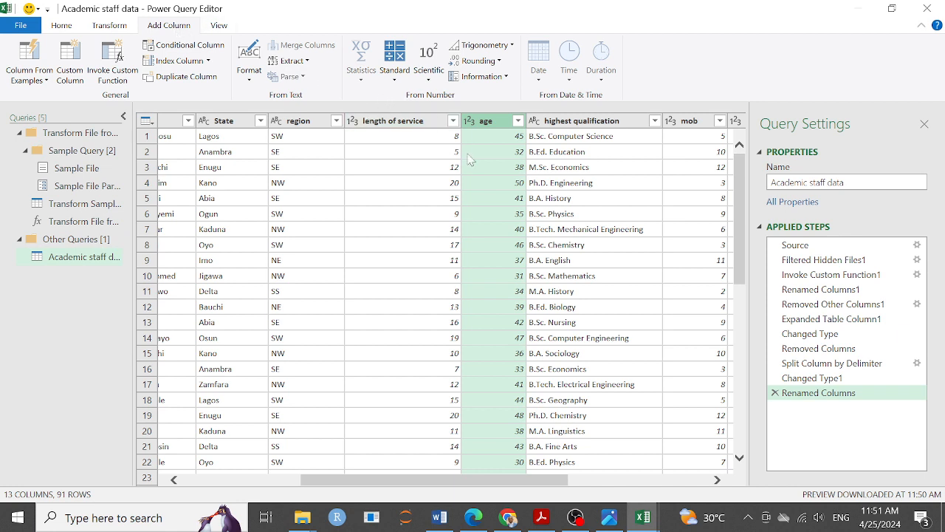
pyautogui.click(394, 77)
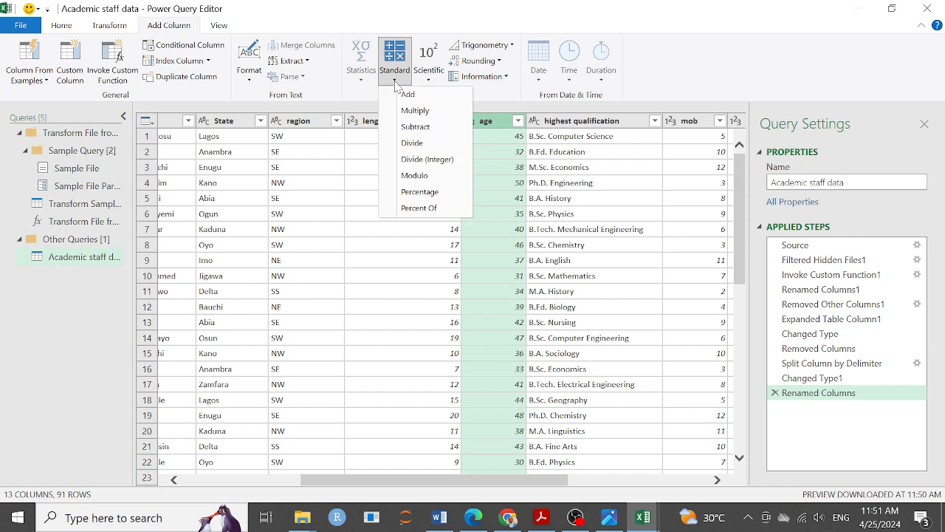
pyautogui.click(416, 128)
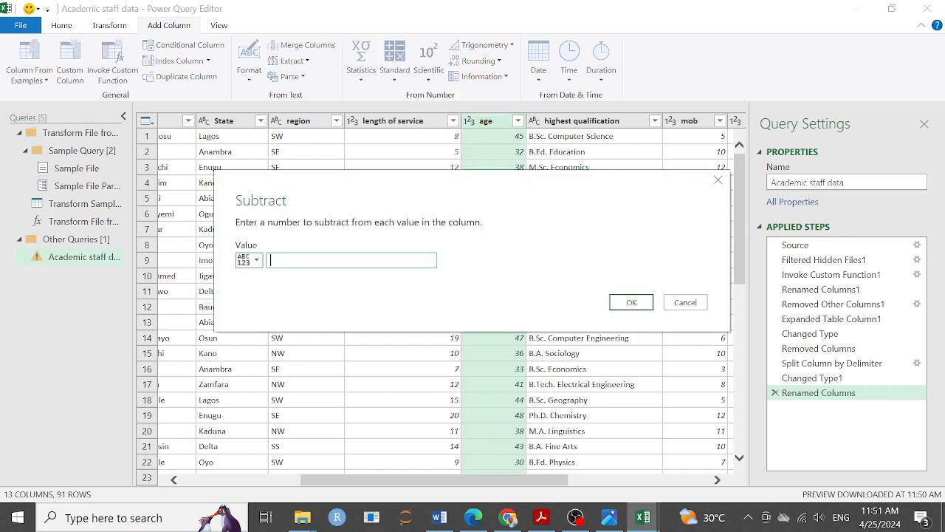
# Try the fixed number 65 instead of a column as the value to subtract from age
pyautogui.click(255, 260)
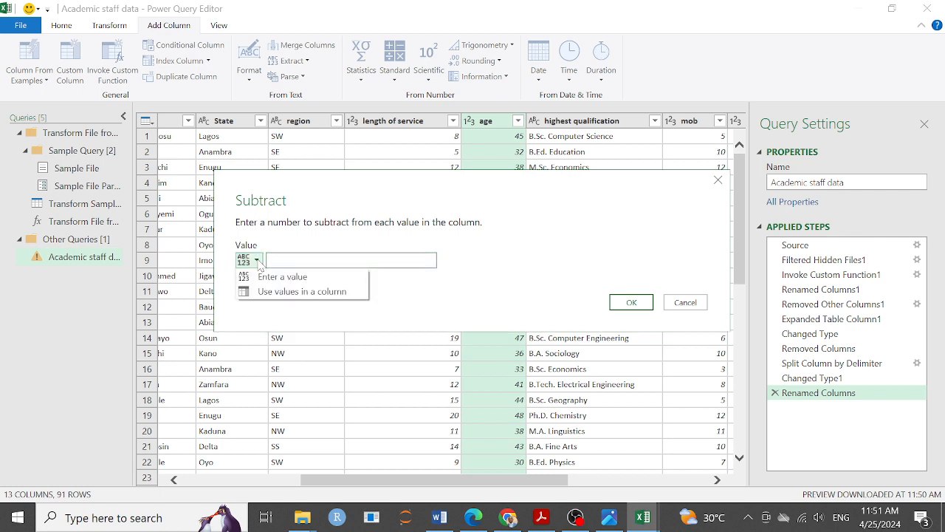
pyautogui.click(284, 292)
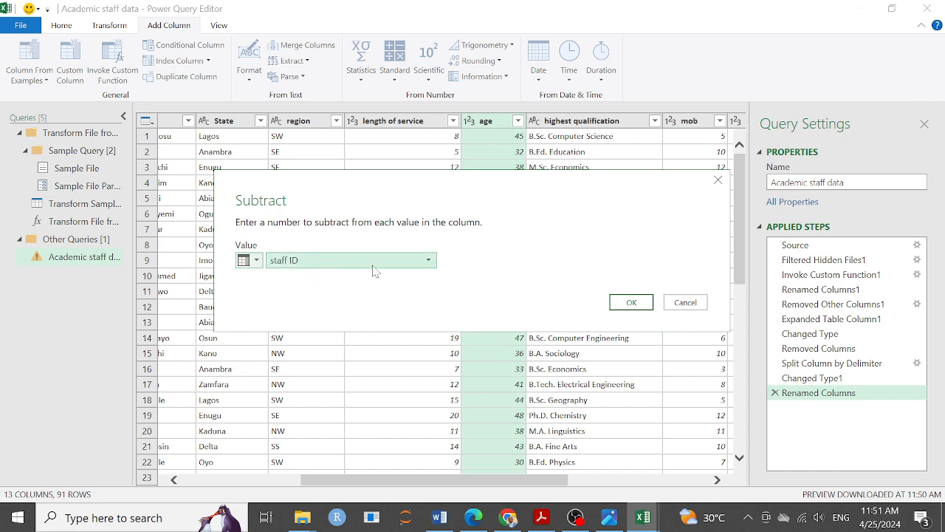
pyautogui.click(428, 261)
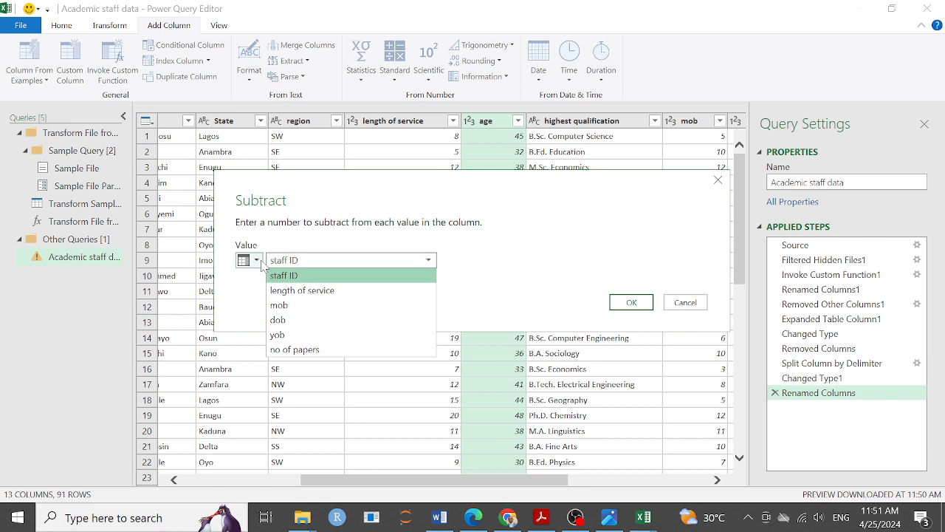
pyautogui.click(257, 261)
pyautogui.click(282, 276)
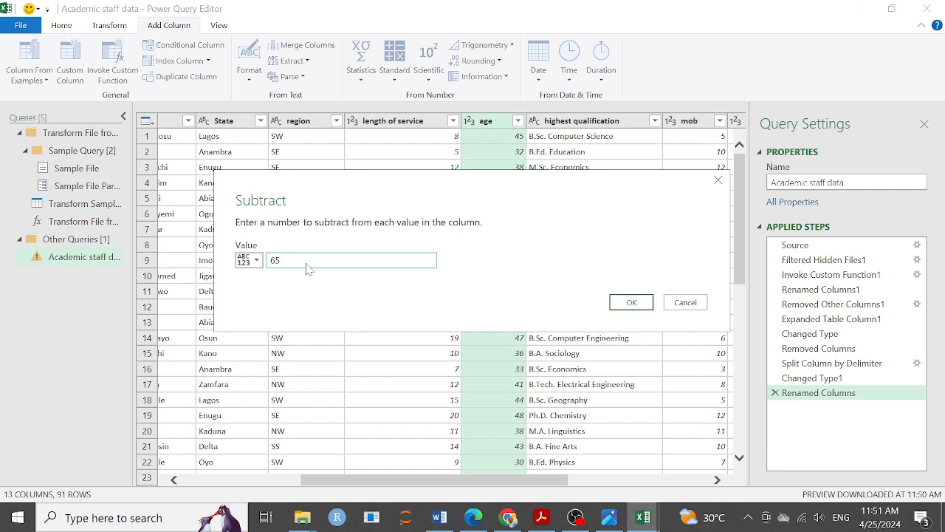
# Use the length of service column as the value to subtract from age and insert the new column
pyautogui.click(256, 261)
pyautogui.click(270, 291)
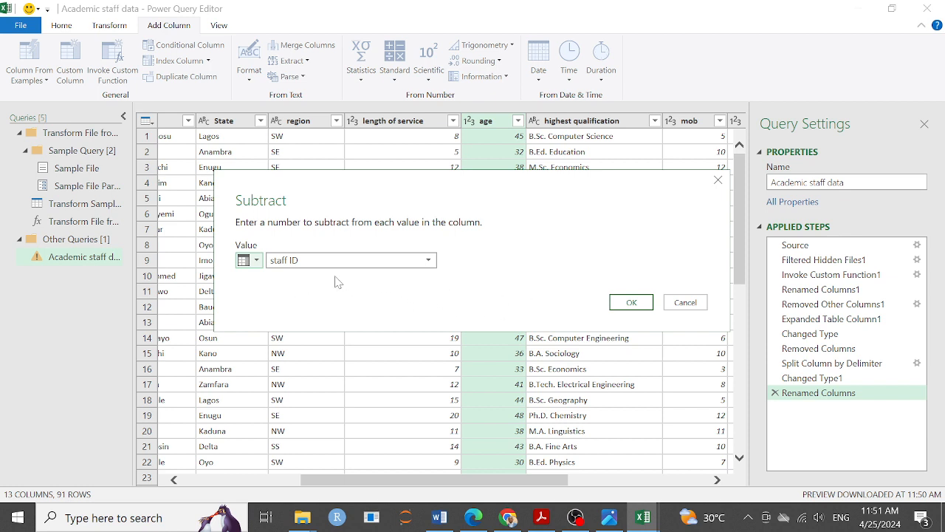
pyautogui.click(428, 261)
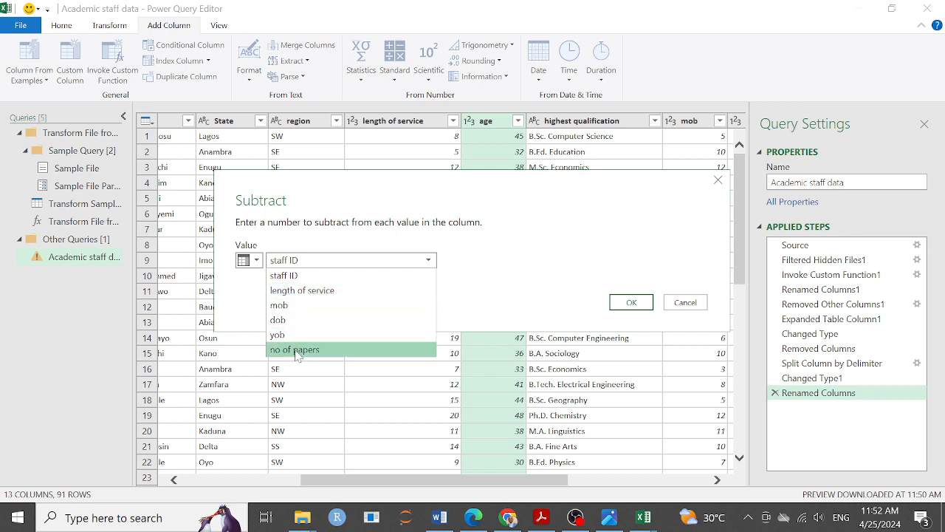
pyautogui.click(296, 291)
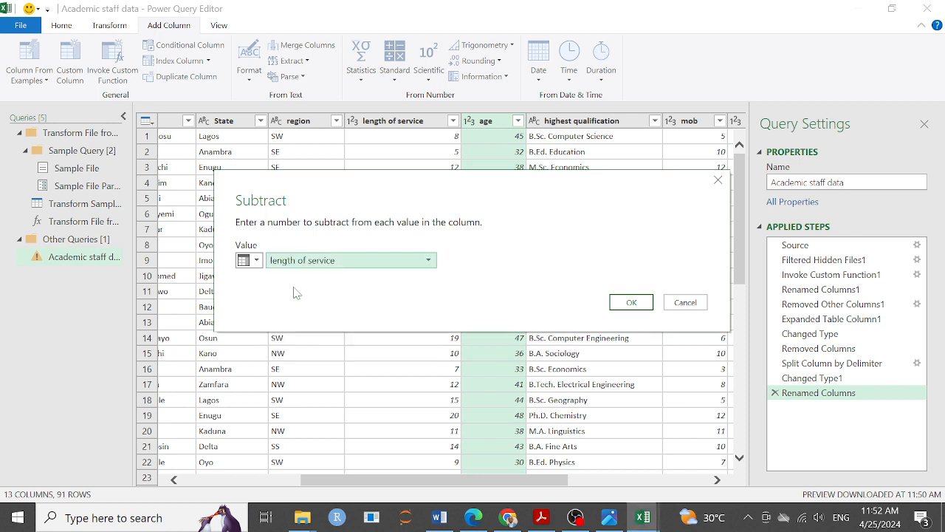
pyautogui.click(621, 308)
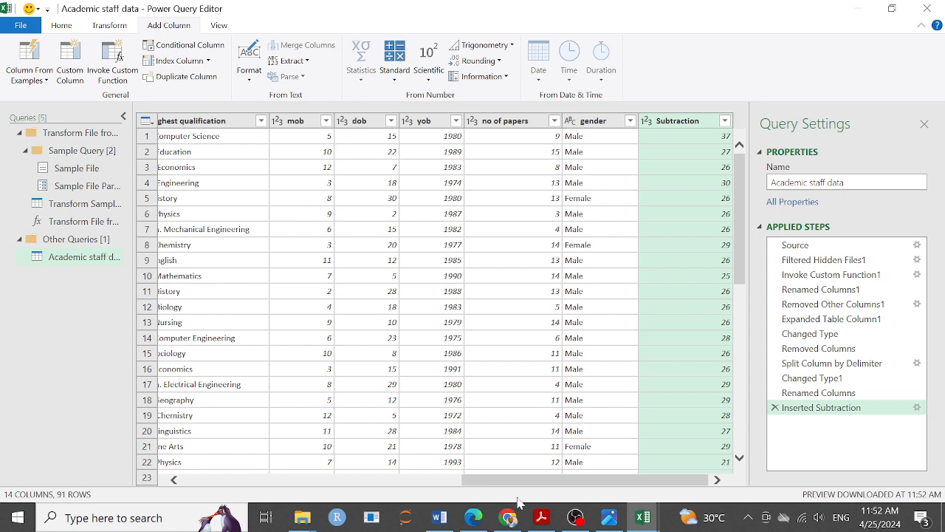
# Compare the inserted Subtraction column with age and length of service, and rename it as time to retire
pyautogui.moveTo(508, 482); pyautogui.dragTo(393, 484)
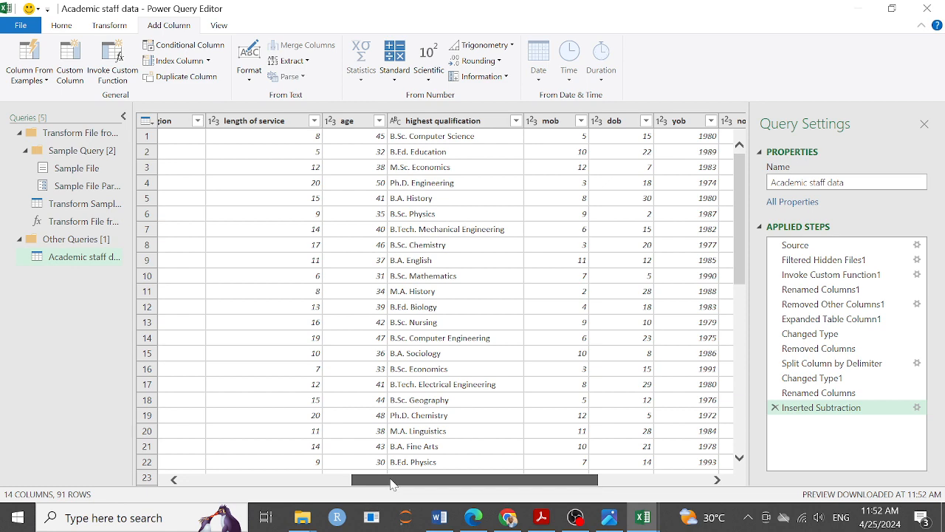
pyautogui.moveTo(392, 484); pyautogui.dragTo(392, 483)
pyautogui.moveTo(552, 484); pyautogui.dragTo(707, 485)
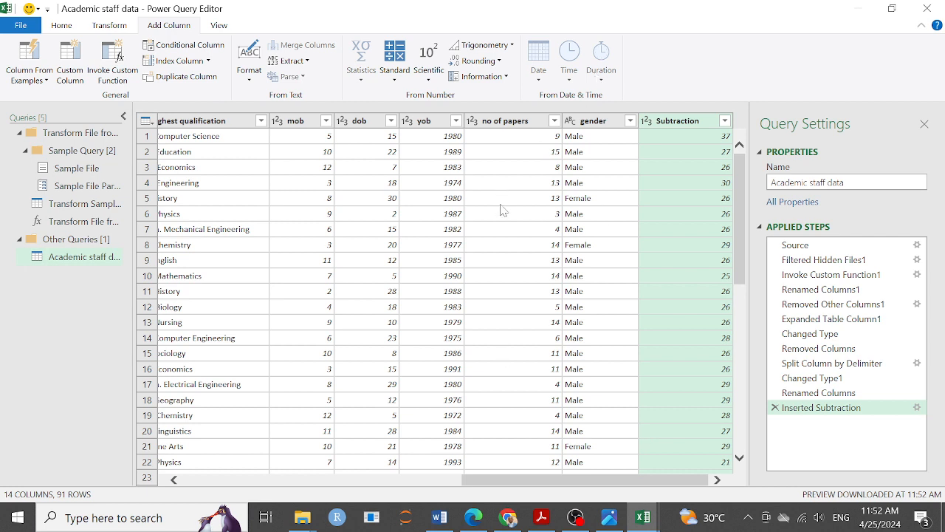
pyautogui.doubleClick(698, 123)
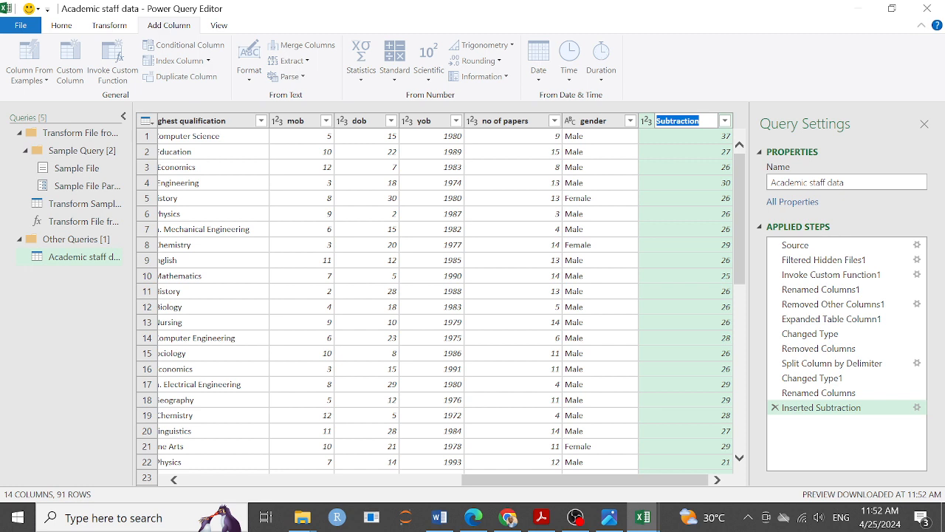
pyautogui.write('retire')
pyautogui.press('Return')
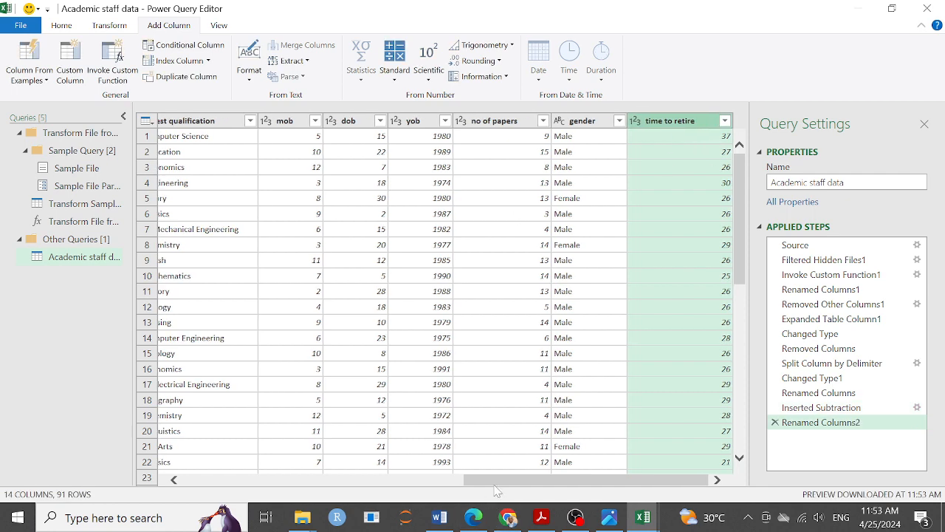
# Look over the combined staff records down to the last row of the query
pyautogui.moveTo(497, 487); pyautogui.dragTo(297, 487)
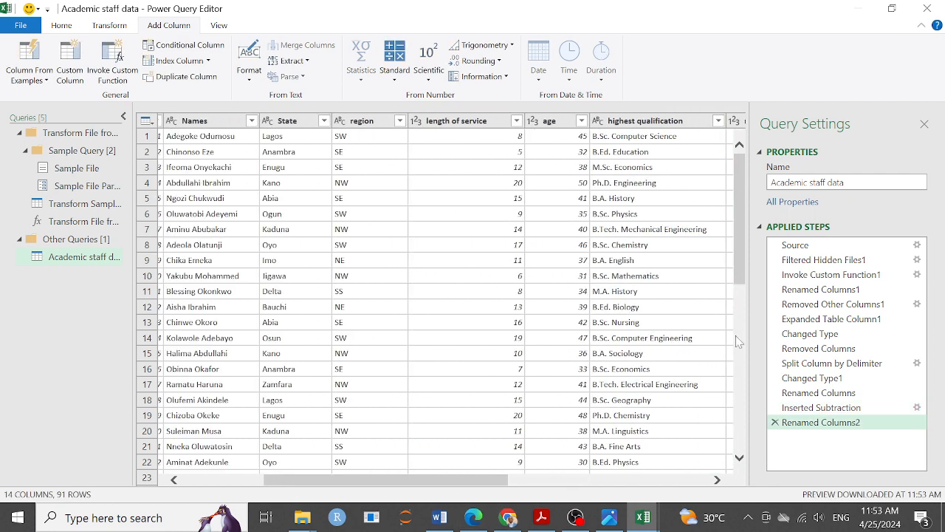
pyautogui.moveTo(741, 270); pyautogui.dragTo(735, 528)
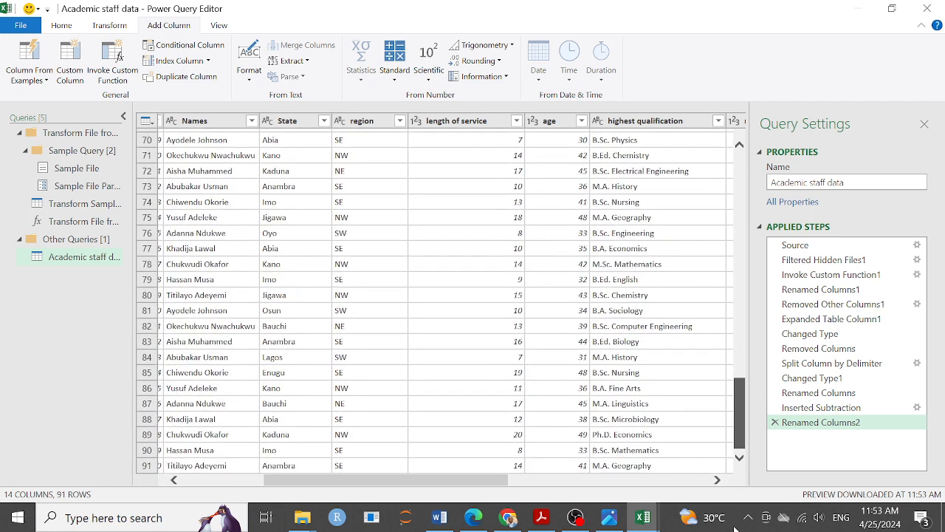
# Compare the source file names and staff IDs from the first to the last row of the combined query
pyautogui.moveTo(454, 486); pyautogui.dragTo(283, 476)
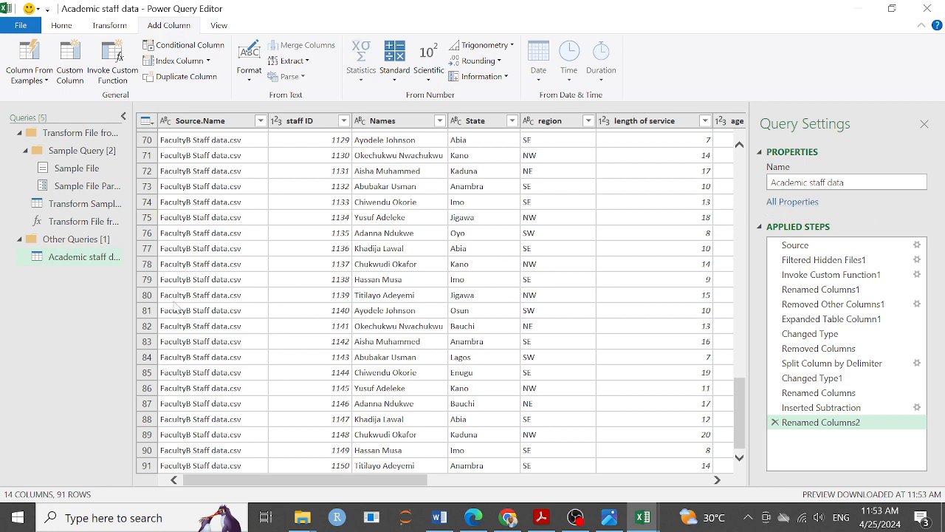
pyautogui.scroll(9, 191, 211)
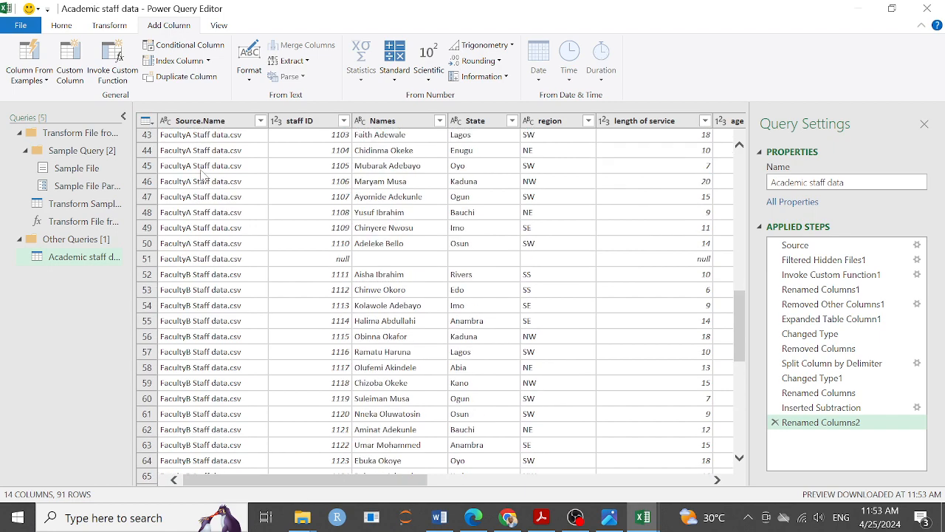
pyautogui.scroll(14, 201, 173)
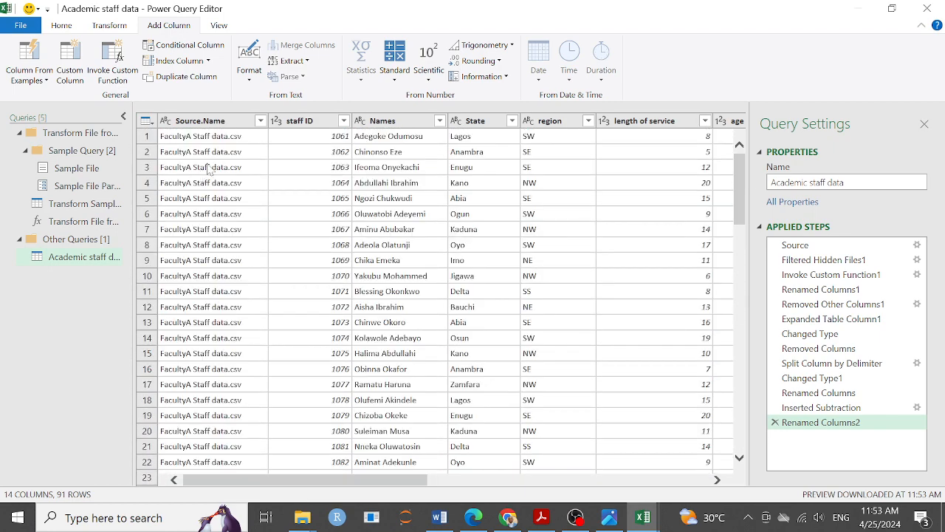
pyautogui.scroll(-20, 195, 154)
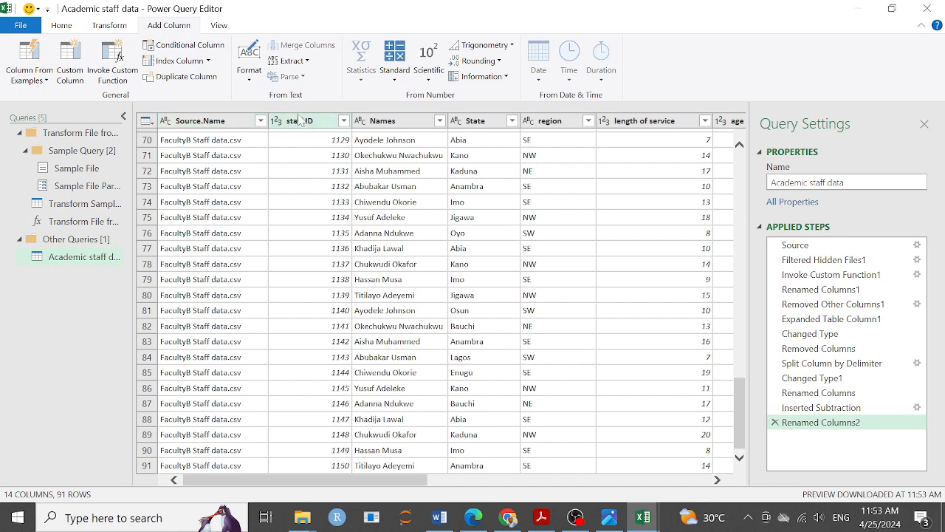
pyautogui.scroll(8, 476, 220)
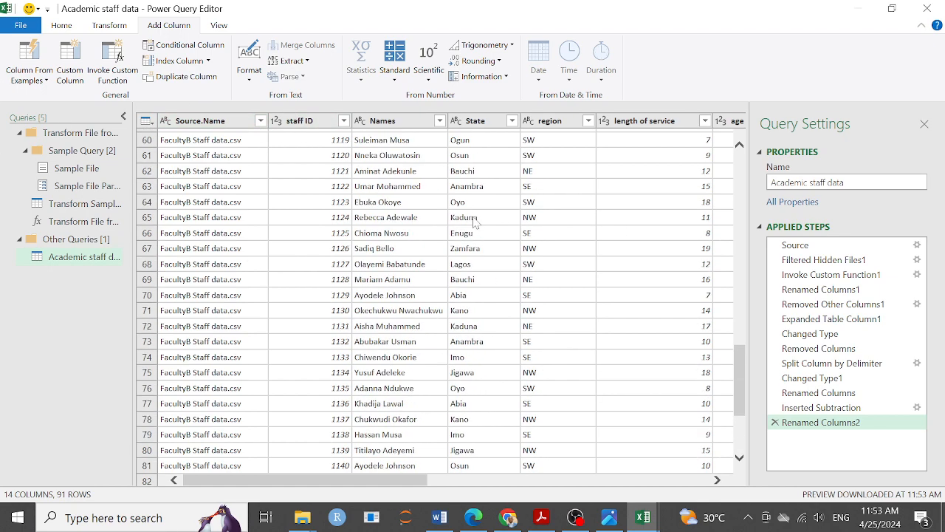
pyautogui.scroll(15, 477, 220)
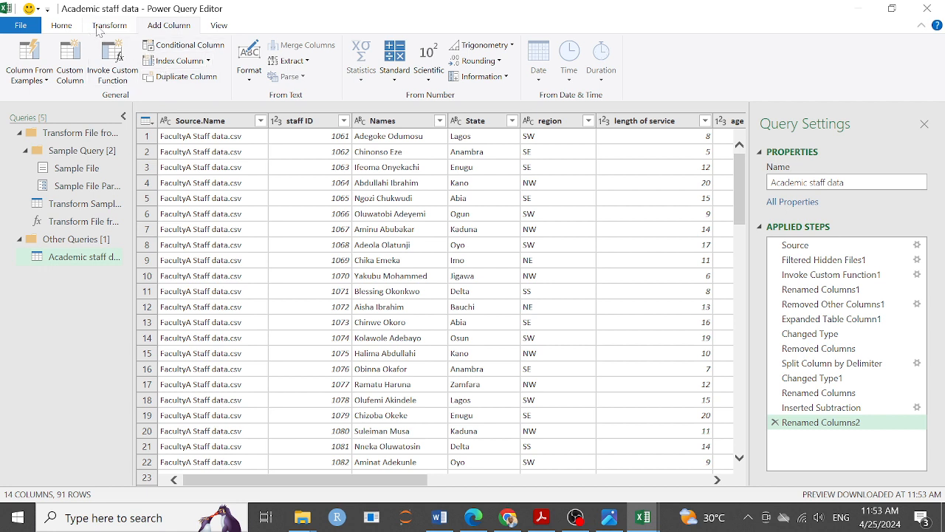
# Apply a filter on the Source.Name column that keeps both FacultyA Staff data.csv and FacultyB Staff data.csv
pyautogui.click(73, 28)
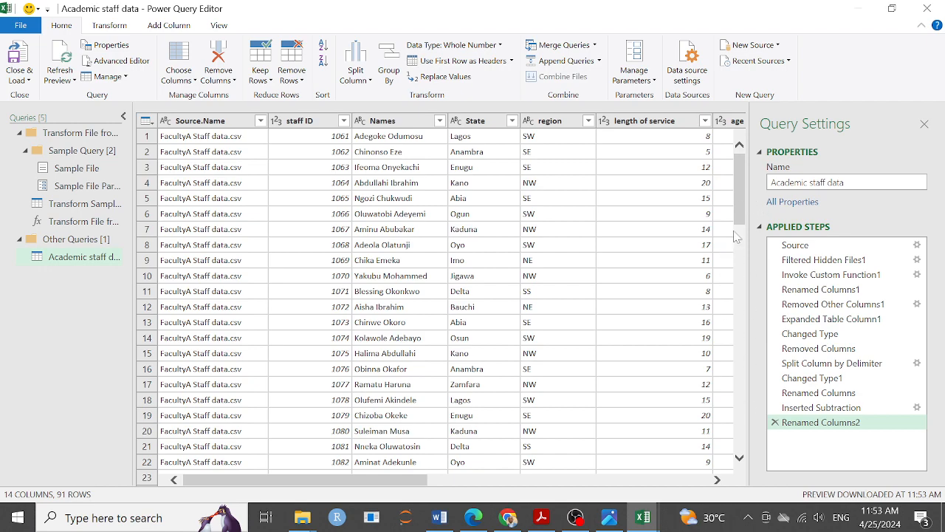
pyautogui.moveTo(739, 220); pyautogui.dragTo(739, 185)
pyautogui.click(260, 120)
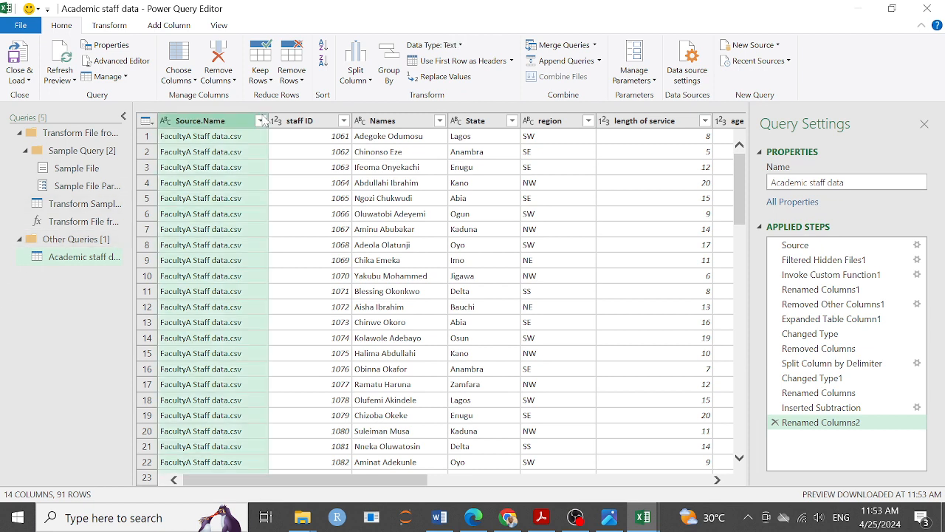
pyautogui.click(260, 121)
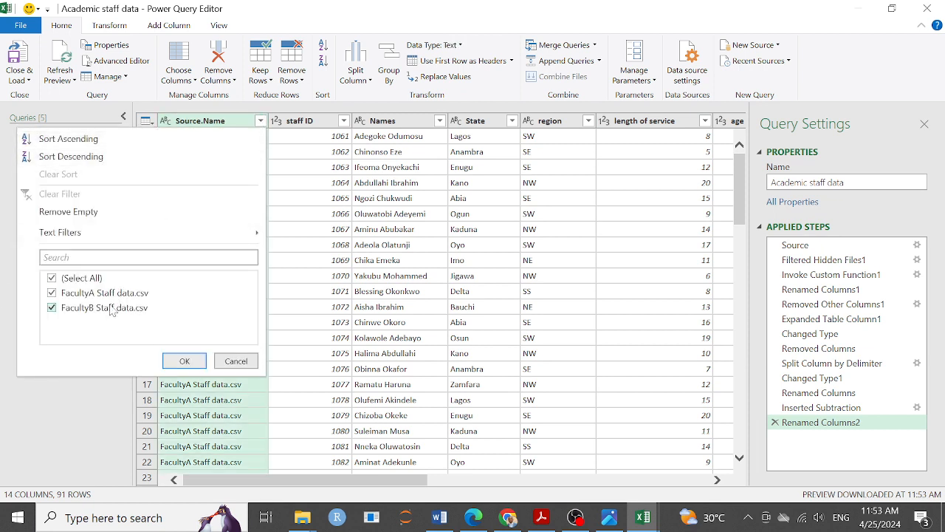
pyautogui.click(185, 361)
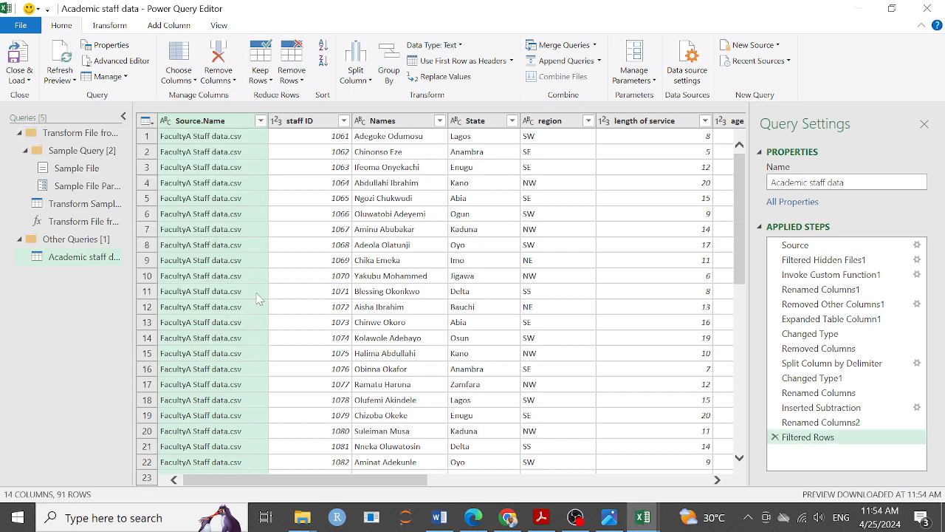
# Select the null row between the FacultyA and FacultyB records and apply Remove Blank Rows to the query
pyautogui.scroll(-15, 260, 299)
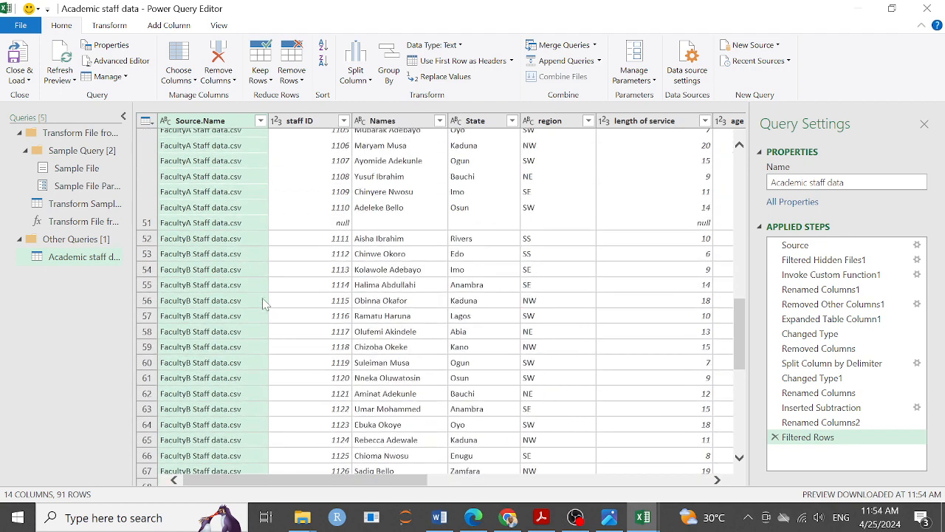
pyautogui.click(147, 224)
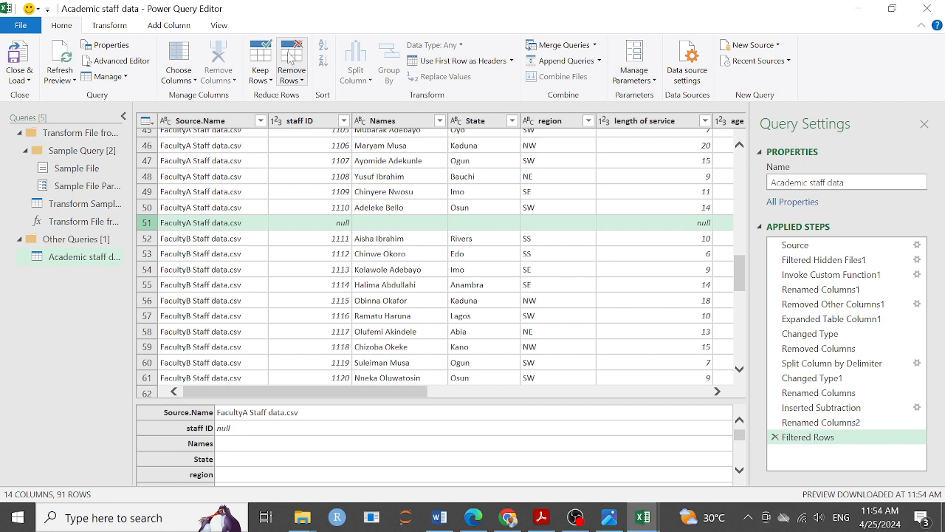
pyautogui.click(292, 74)
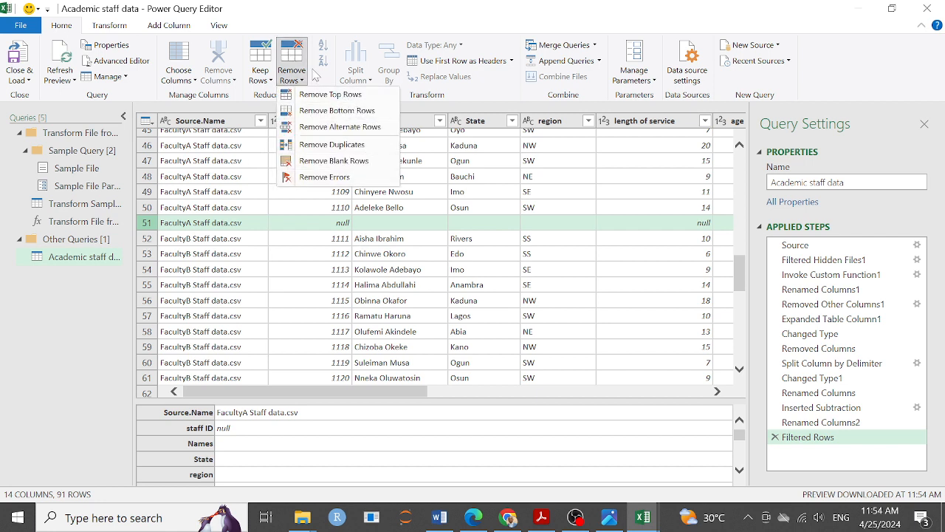
pyautogui.click(298, 46)
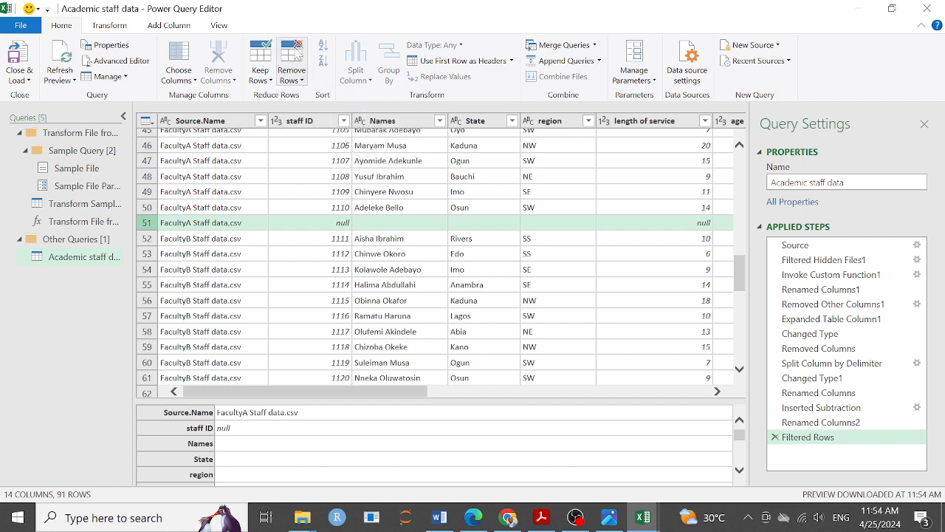
pyautogui.click(302, 81)
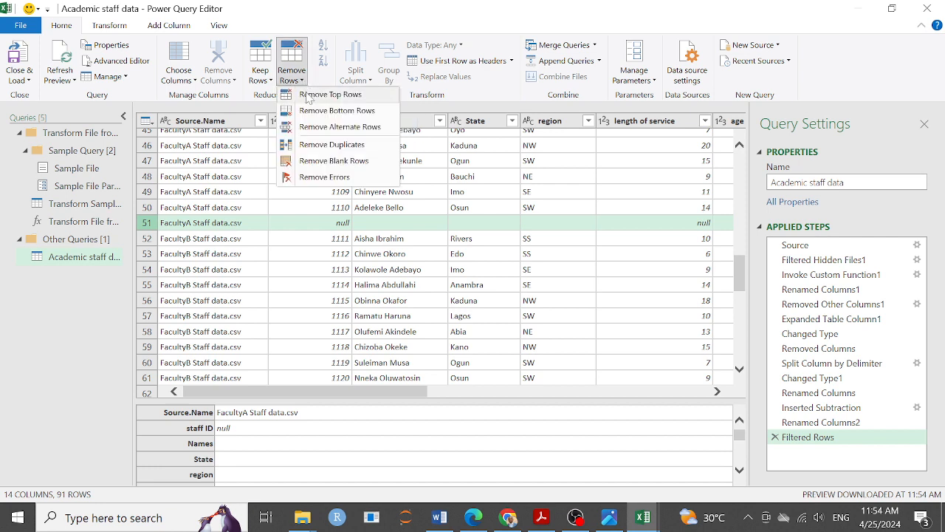
pyautogui.click(338, 160)
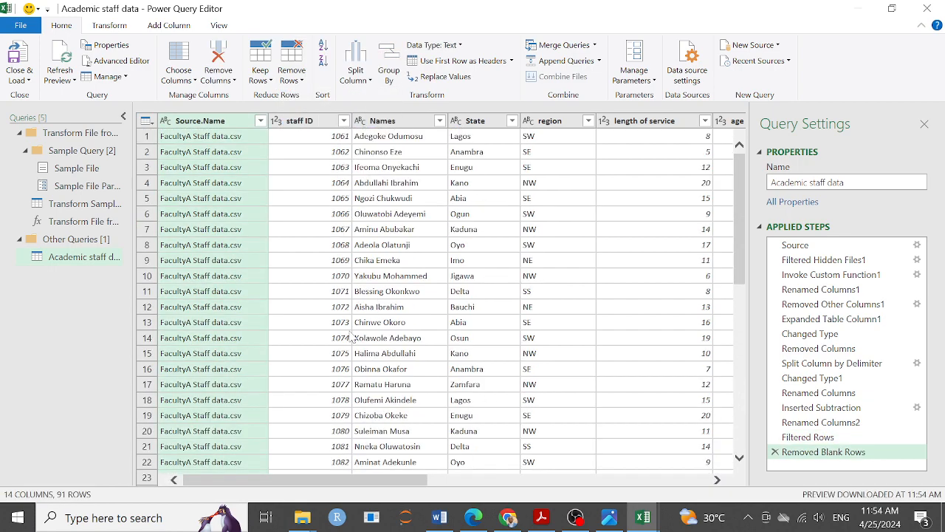
# Check the query for leftover blank rows down to the last staff record and back to the first
pyautogui.scroll(-17, 351, 338)
pyautogui.scroll(-6, 352, 338)
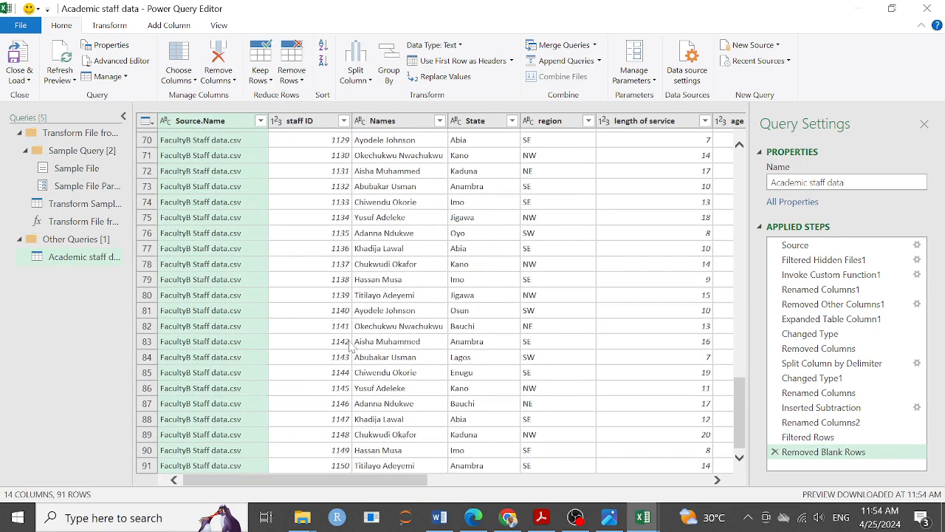
pyautogui.scroll(20, 252, 386)
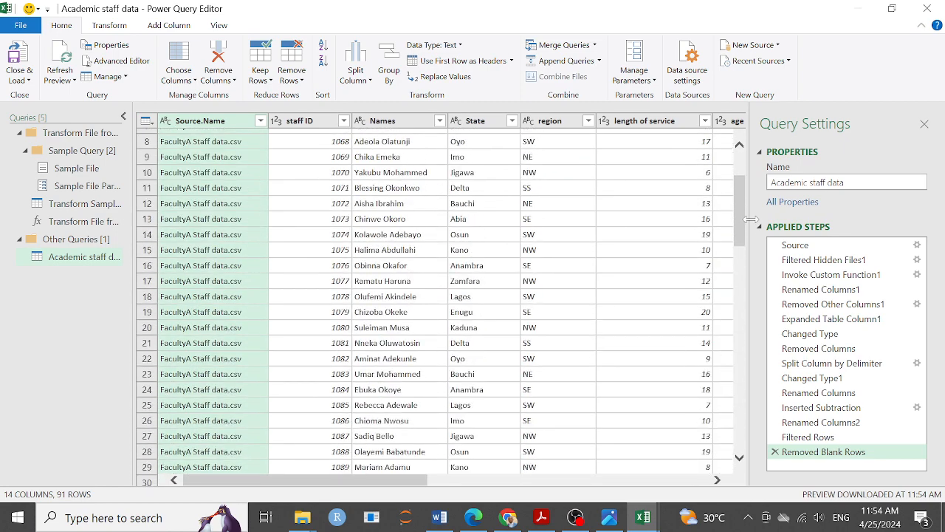
pyautogui.moveTo(739, 232); pyautogui.dragTo(748, 449)
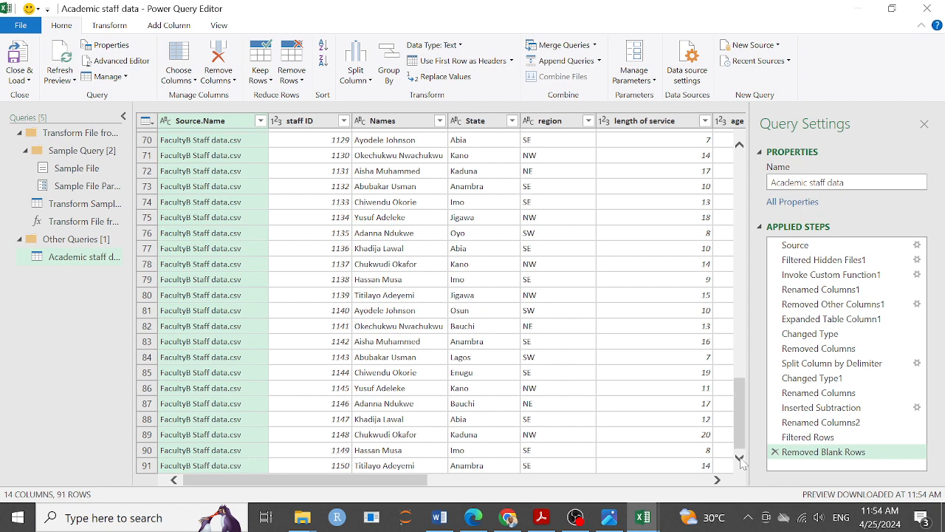
pyautogui.click(725, 419)
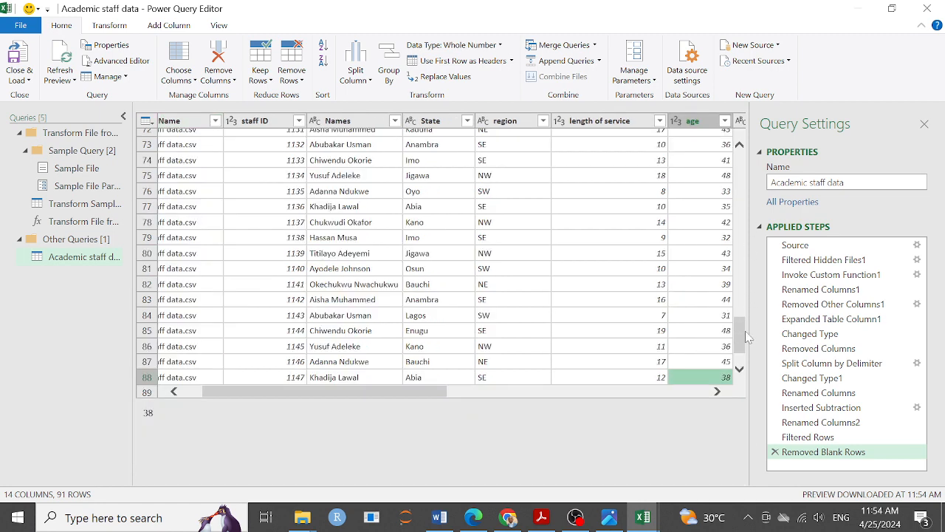
pyautogui.moveTo(745, 323); pyautogui.dragTo(755, 142)
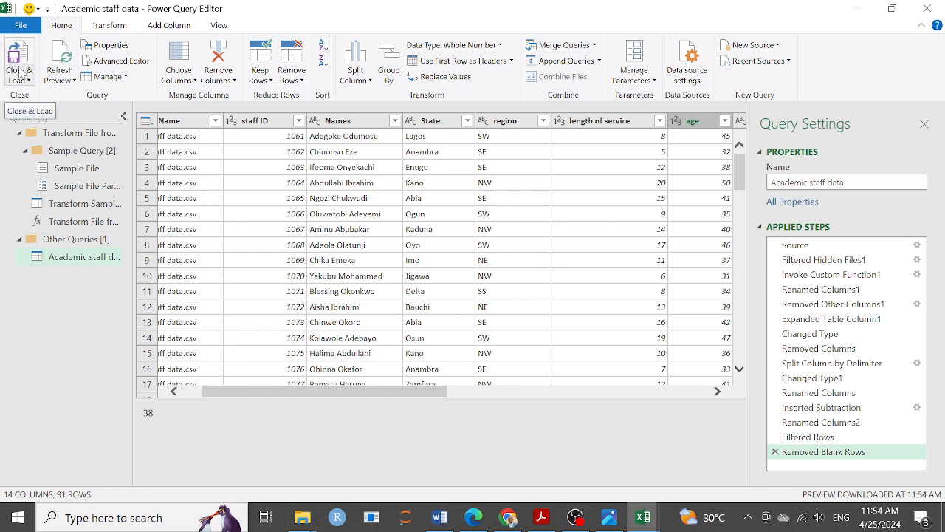
# Close and load the query into a worksheet and look over the loaded table down to its last row
pyautogui.click(22, 79)
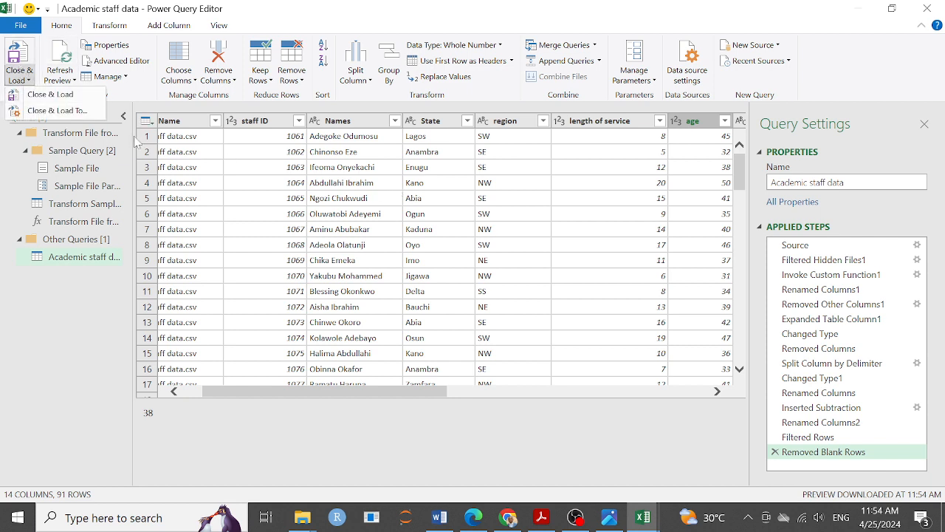
pyautogui.click(50, 94)
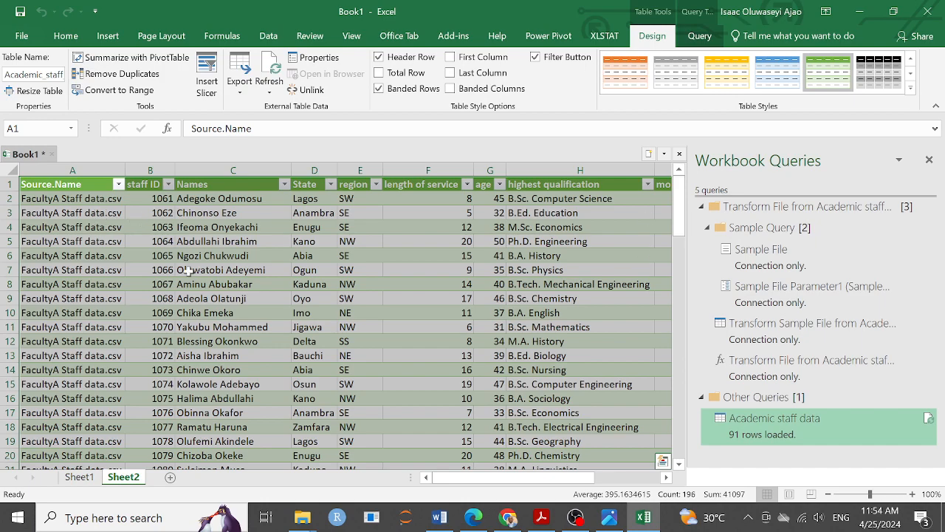
pyautogui.scroll(-4, 198, 288)
pyautogui.scroll(-20, 198, 288)
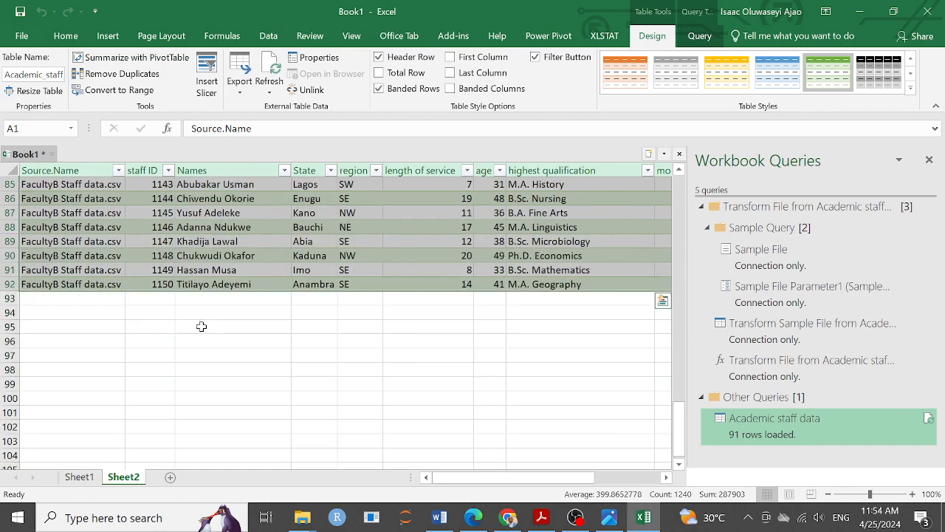
# Delete the empty row 52 between the FacultyA and FacultyB records in the loaded table
pyautogui.scroll(5, 202, 326)
pyautogui.scroll(7, 201, 326)
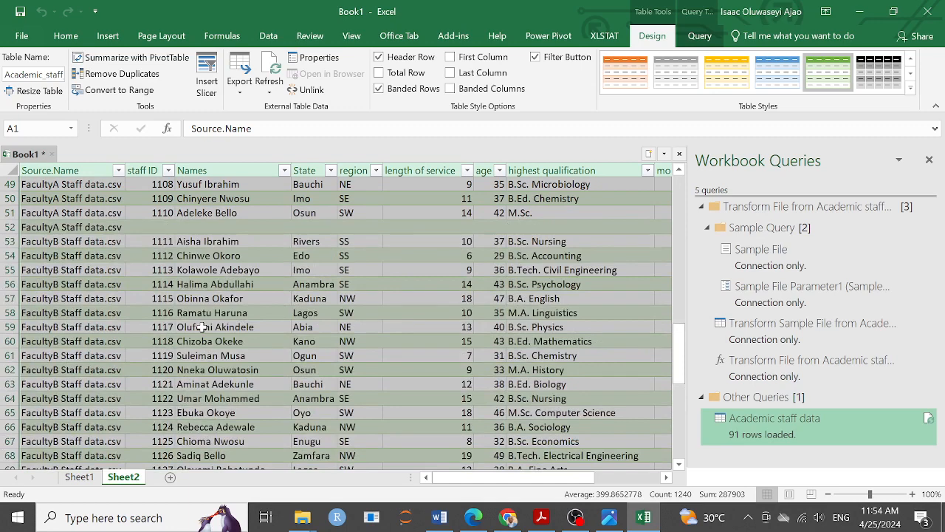
pyautogui.click(16, 228)
pyautogui.rightClick(148, 224)
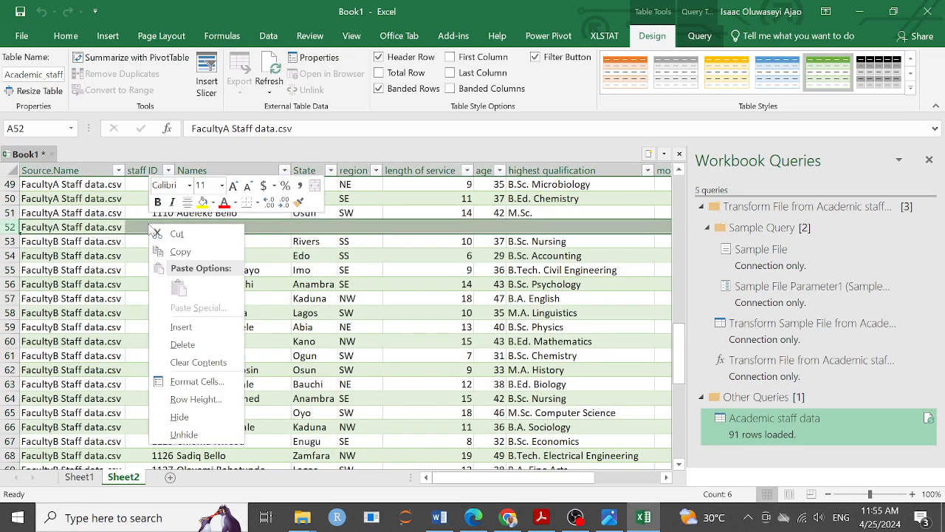
pyautogui.click(193, 344)
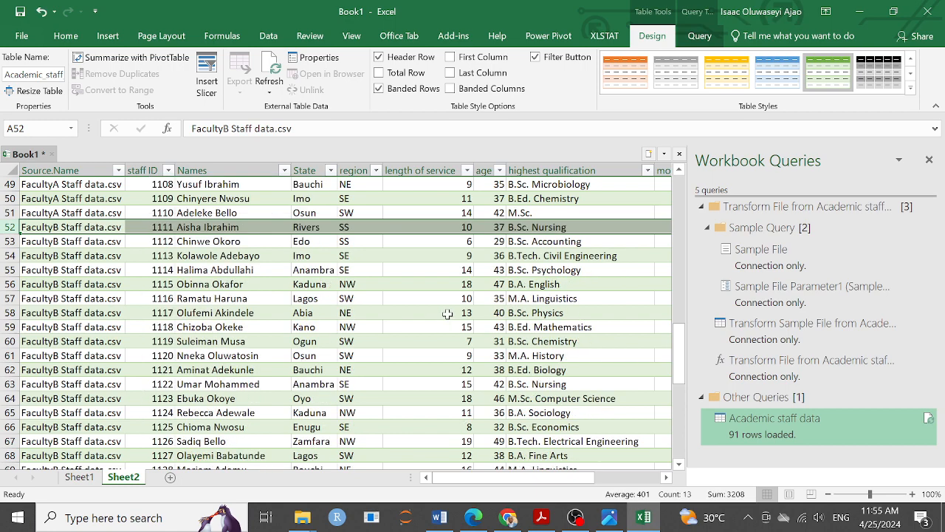
# Look through the loaded staff table's FacultyA and FacultyB records and return to the header row
pyautogui.scroll(16, 447, 310)
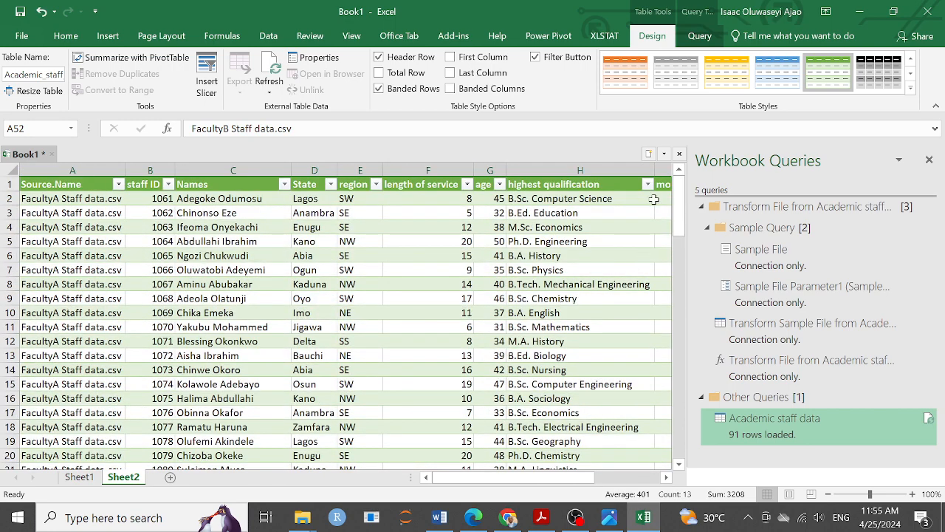
pyautogui.scroll(-1, 552, 311)
pyautogui.scroll(-20, 552, 311)
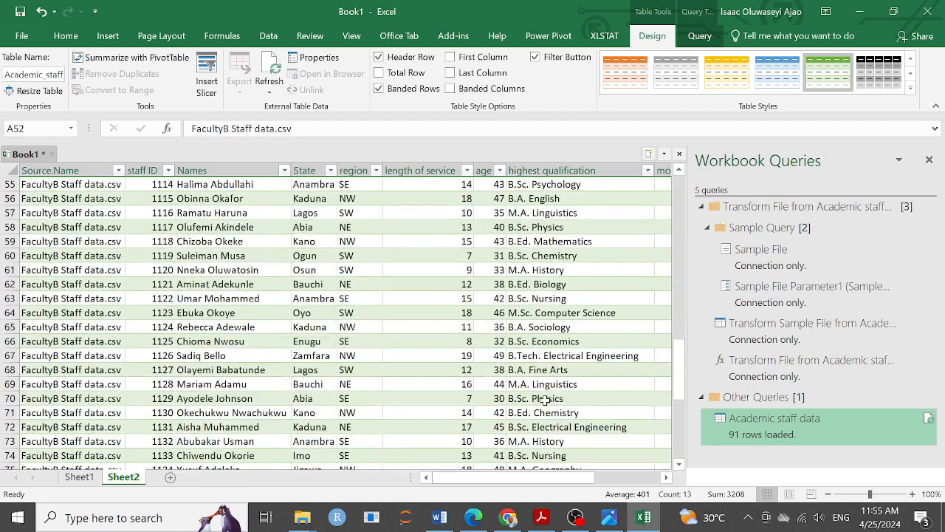
pyautogui.scroll(19, 546, 410)
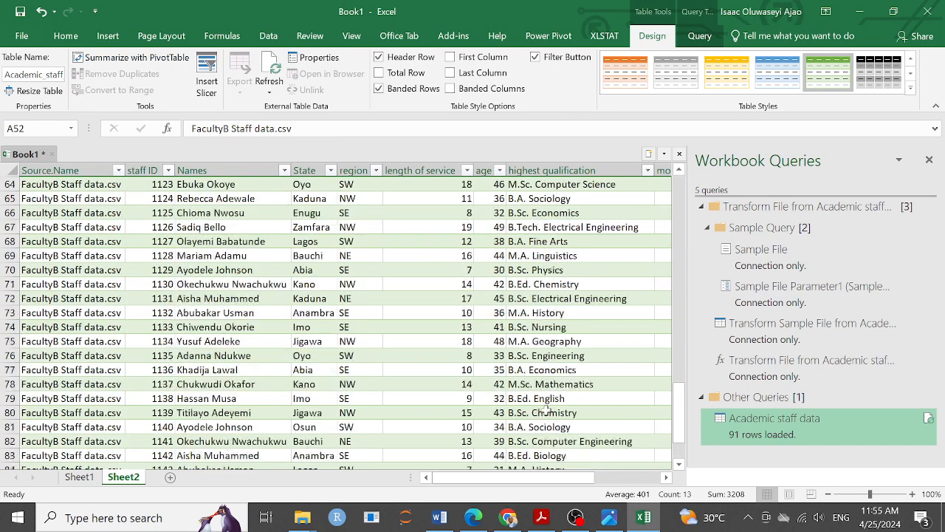
pyautogui.scroll(8, 530, 360)
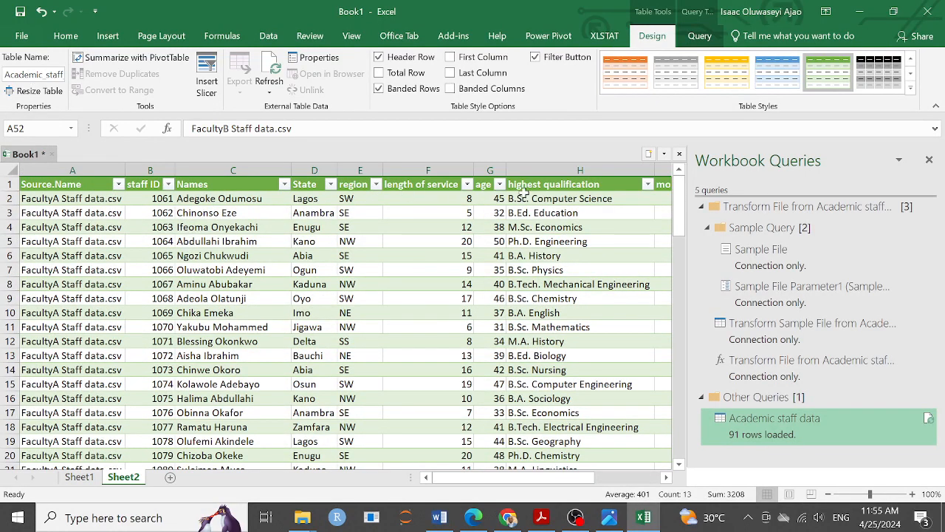
# Review the filter choices of the Source.Name and region columns, leaving all values selected
pyautogui.moveTo(543, 477); pyautogui.dragTo(254, 483)
pyautogui.click(118, 185)
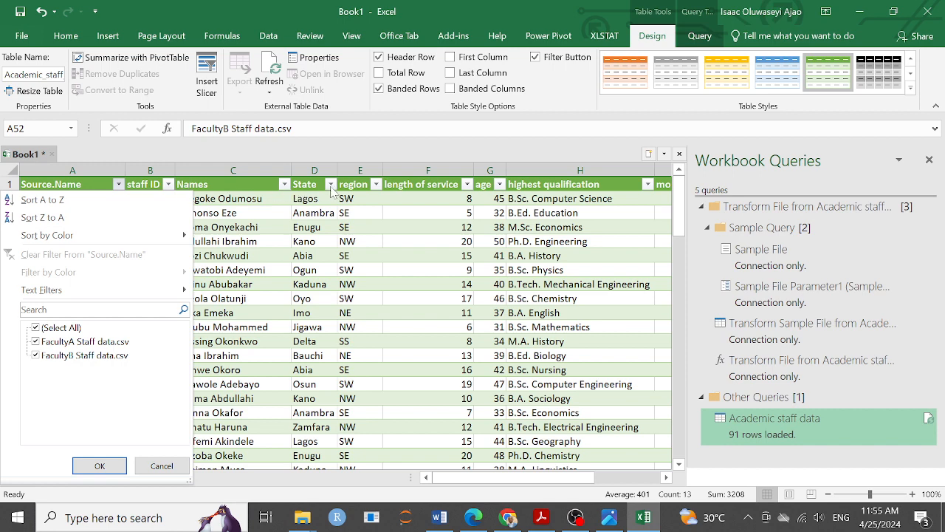
pyautogui.click(376, 185)
pyautogui.click(376, 185)
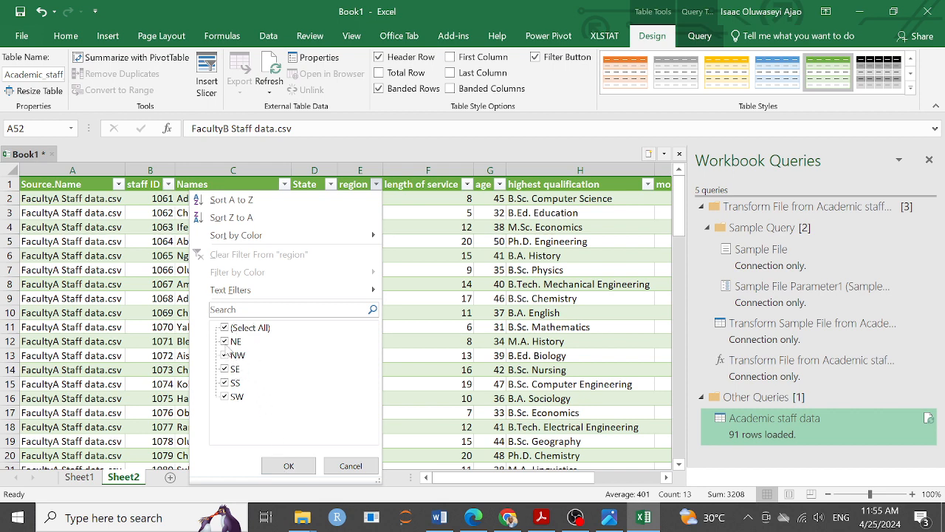
pyautogui.click(284, 465)
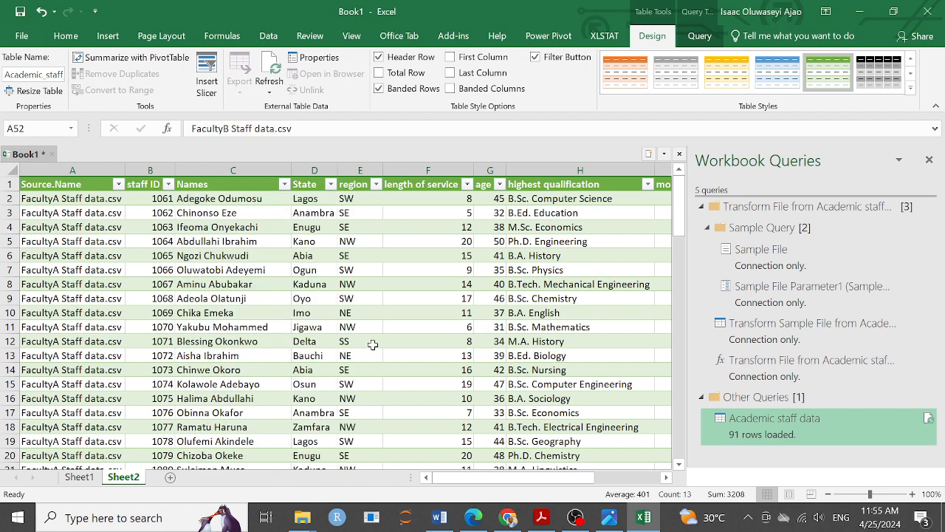
# Preview the Academic staff data query to examine its sample rows, columns, load status and data source, and close the preview
pyautogui.click(108, 35)
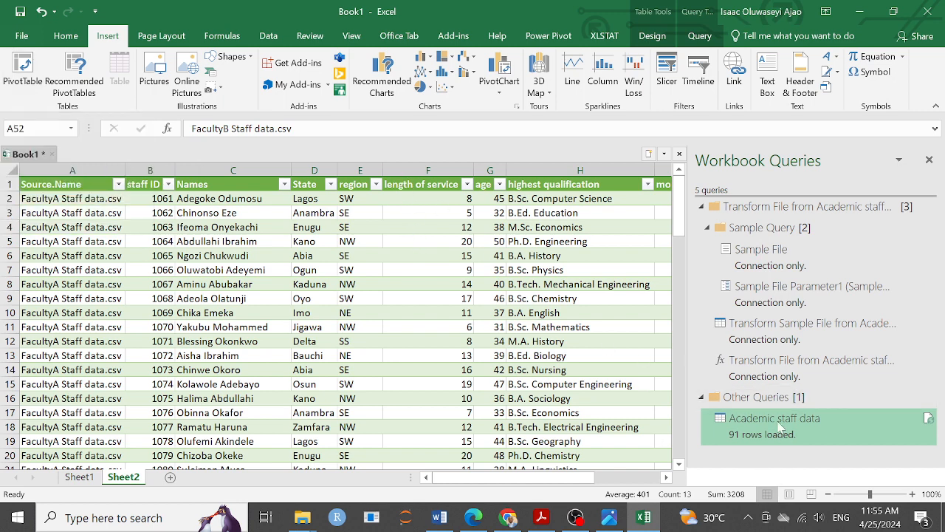
pyautogui.moveTo(787, 443)
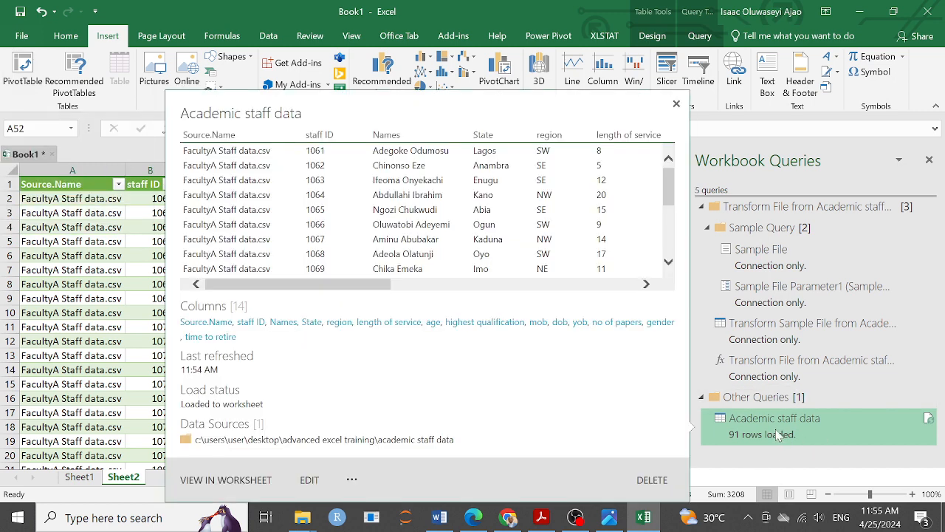
pyautogui.moveTo(348, 284); pyautogui.dragTo(299, 315)
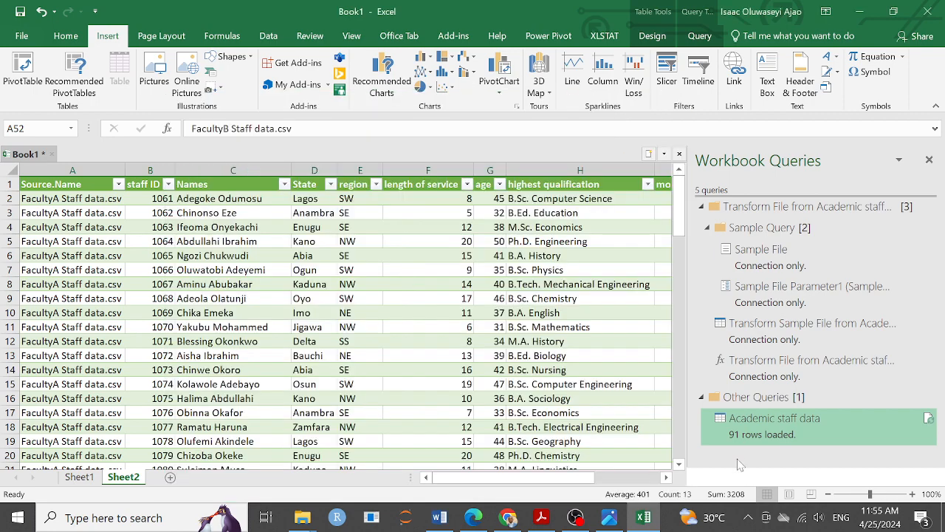
pyautogui.moveTo(769, 437)
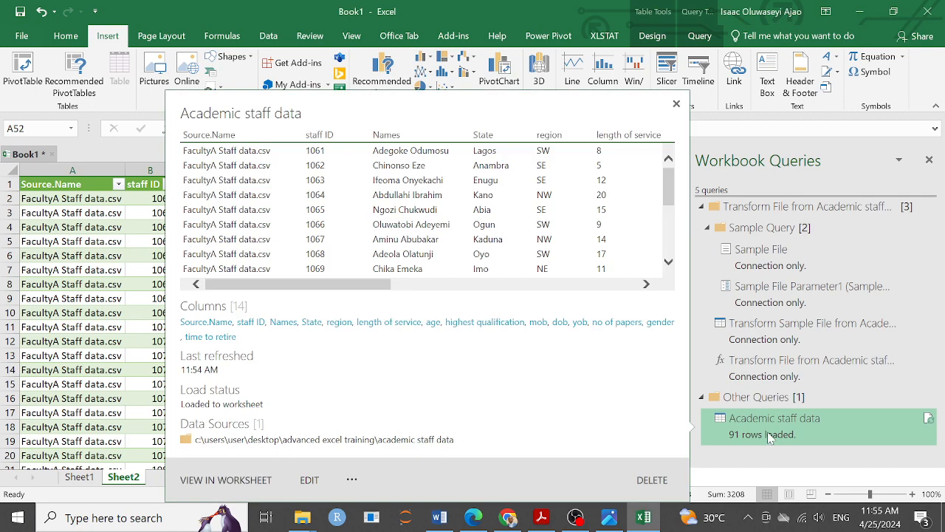
pyautogui.rightClick(769, 435)
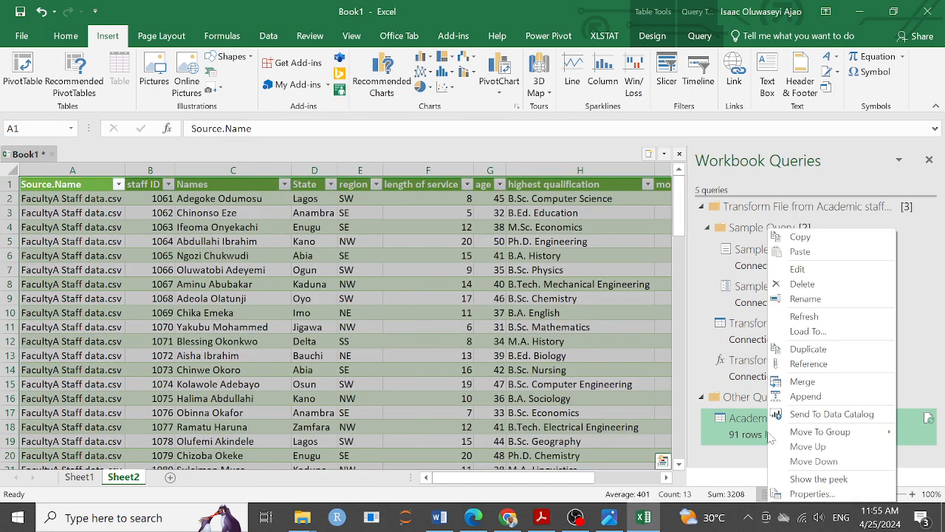
pyautogui.click(820, 477)
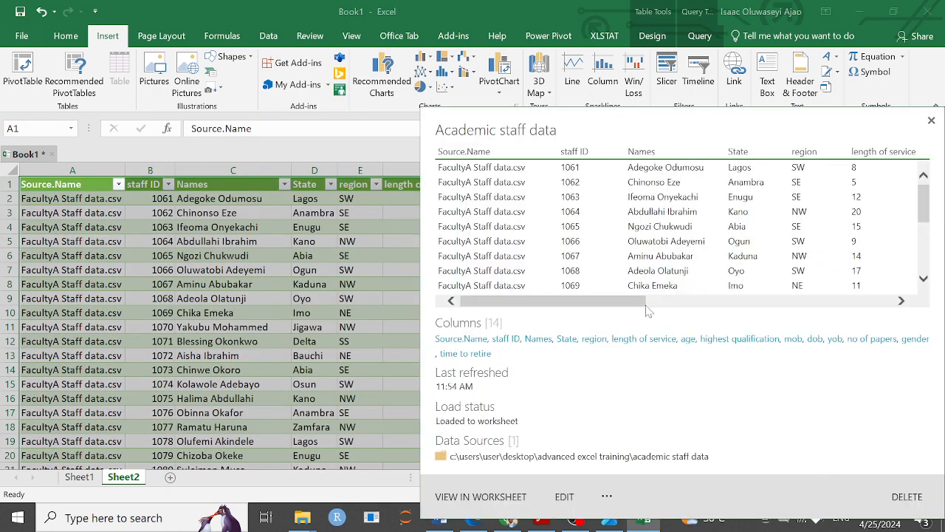
pyautogui.moveTo(645, 302)
pyautogui.mouseDown()
pyautogui.moveTo(921, 299)
pyautogui.moveTo(644, 300)
pyautogui.mouseUp()
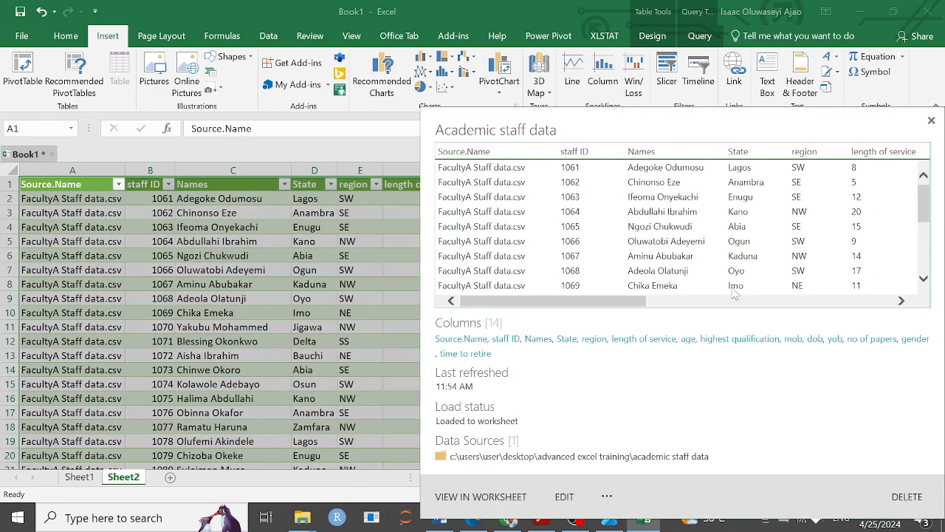
pyautogui.click(931, 122)
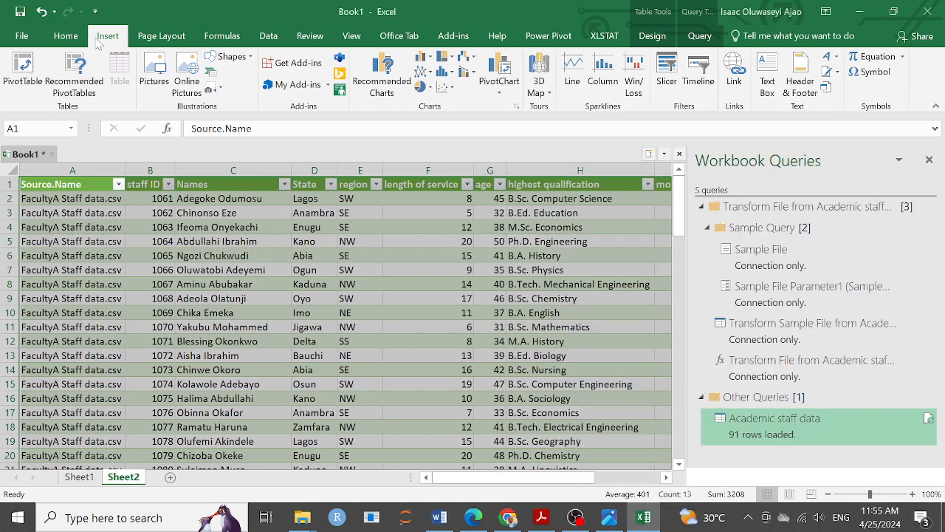
# Create a PivotTable from Academic_staff_data on a new worksheet, summing no of papers with gender as rows
pyautogui.click(21, 71)
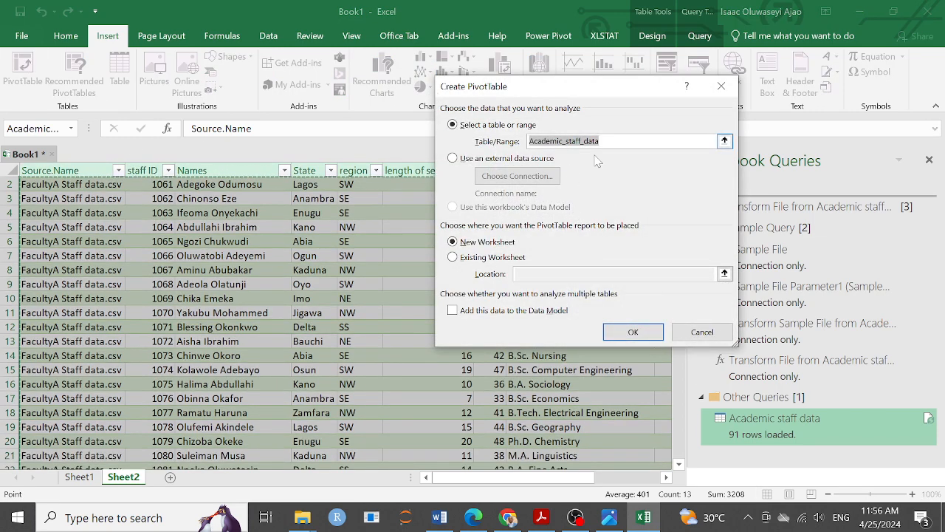
pyautogui.click(623, 327)
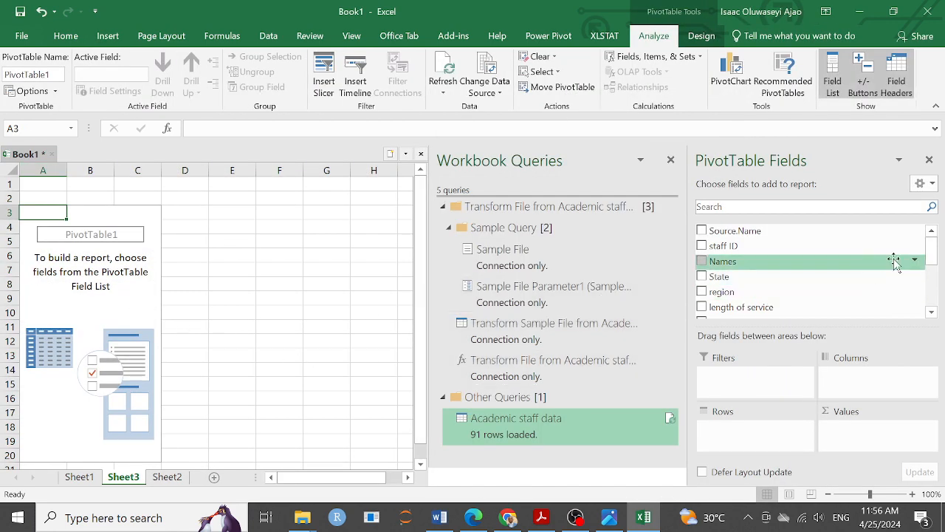
pyautogui.scroll(-4, 812, 273)
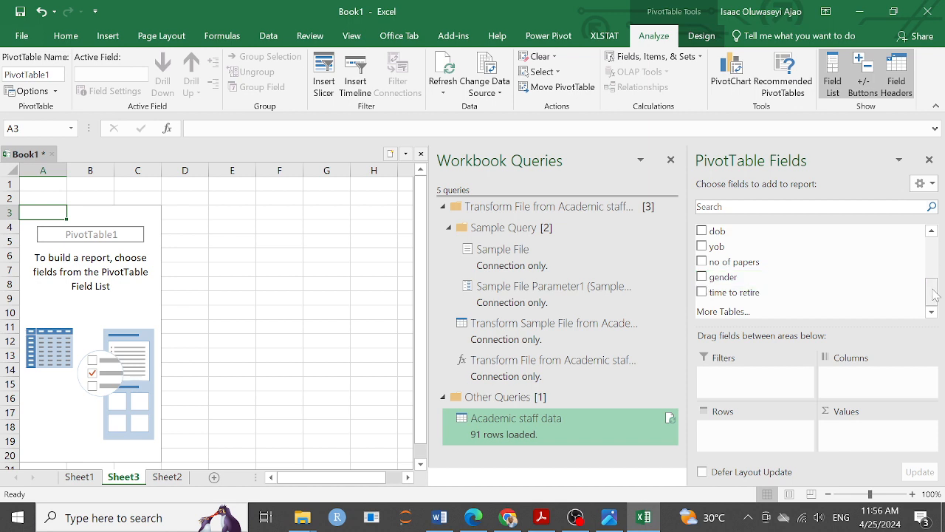
pyautogui.moveTo(936, 295); pyautogui.dragTo(935, 294)
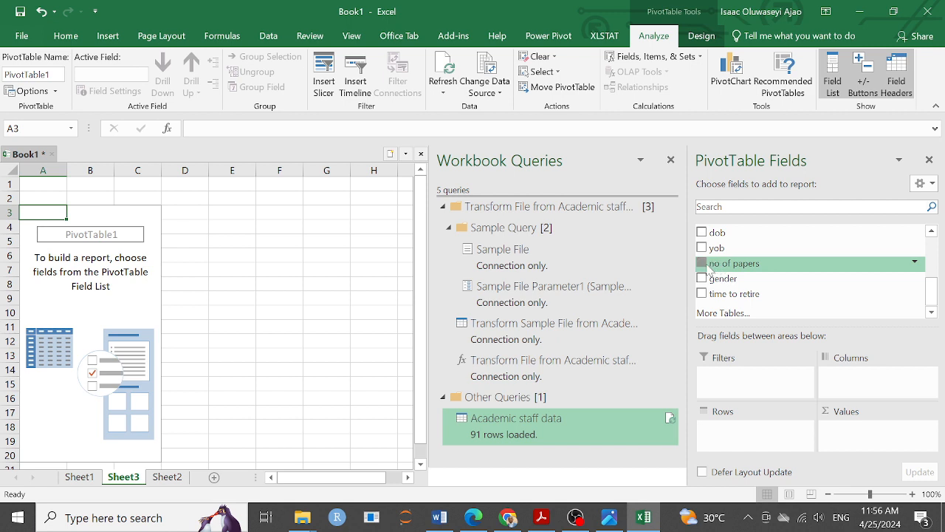
pyautogui.moveTo(707, 269); pyautogui.dragTo(857, 442)
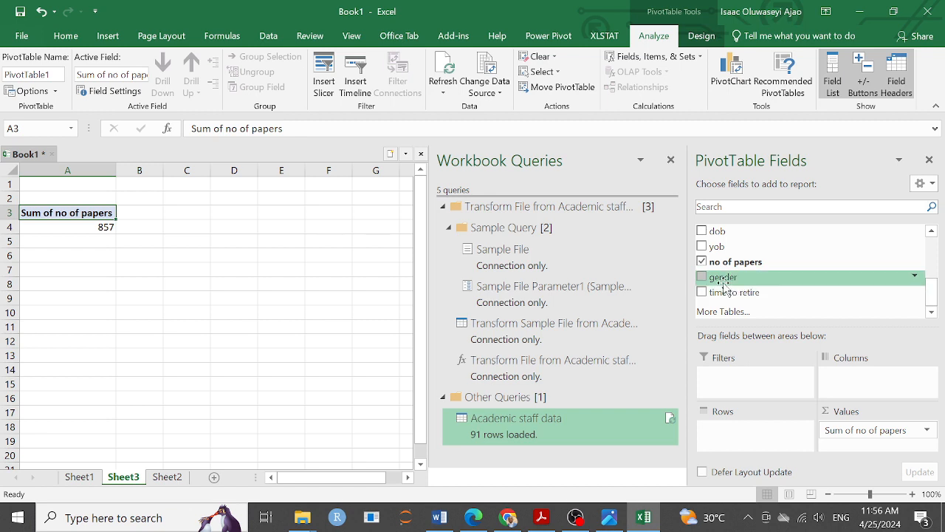
pyautogui.moveTo(724, 286); pyautogui.dragTo(735, 438)
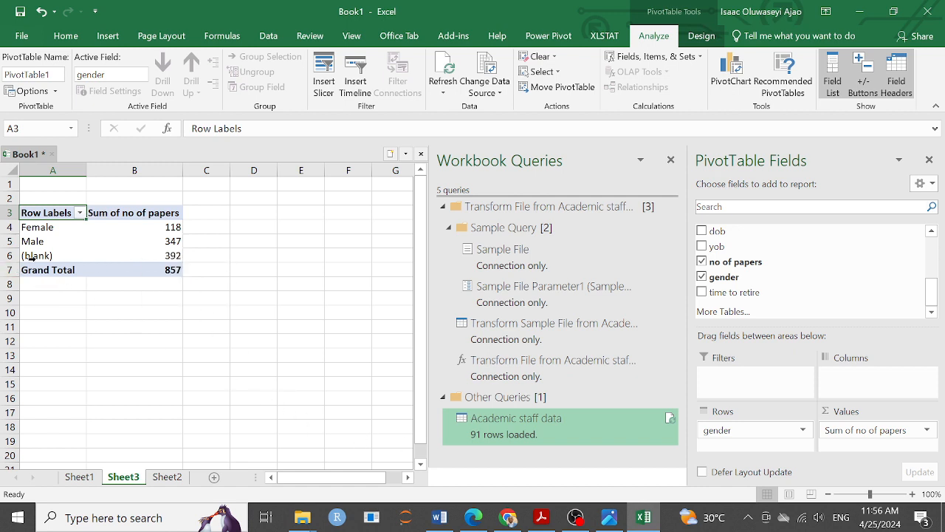
# Filter the PivotTable's gender row labels to exclude the (blank) item
pyautogui.click(79, 212)
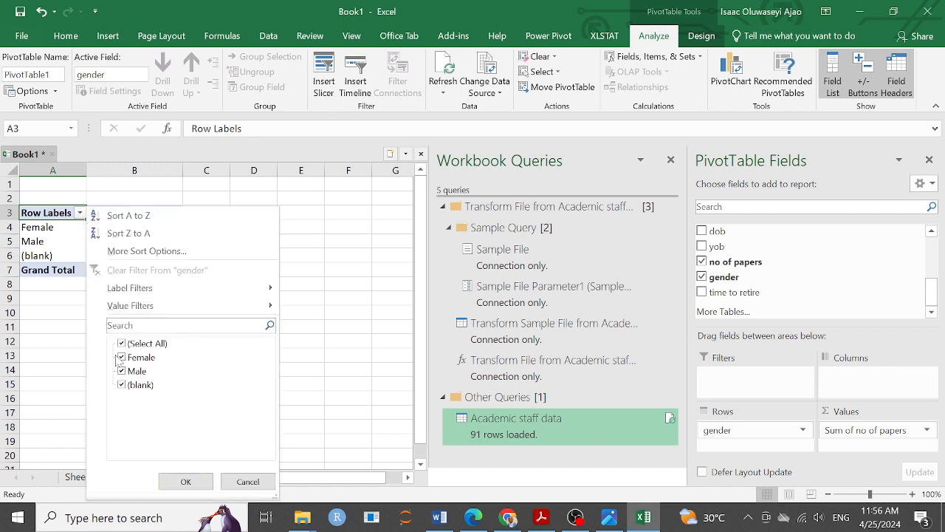
pyautogui.click(122, 386)
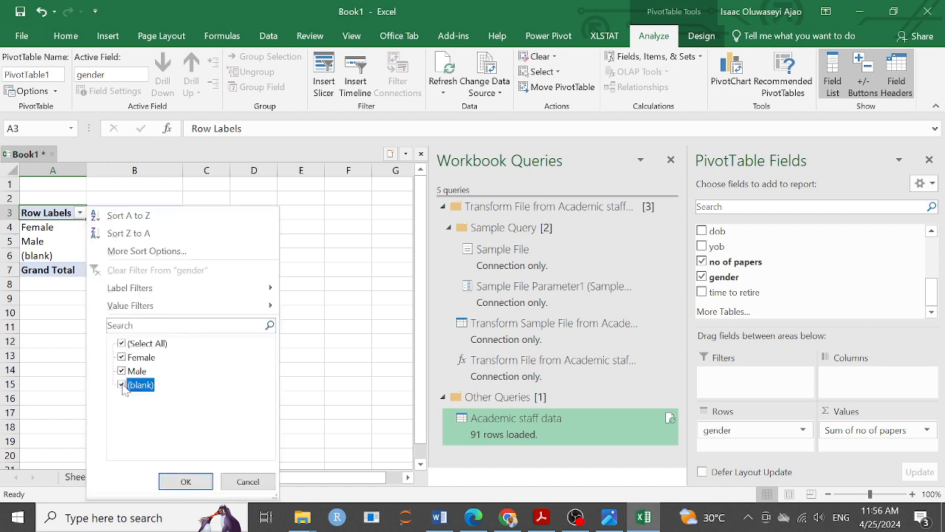
pyautogui.click(186, 482)
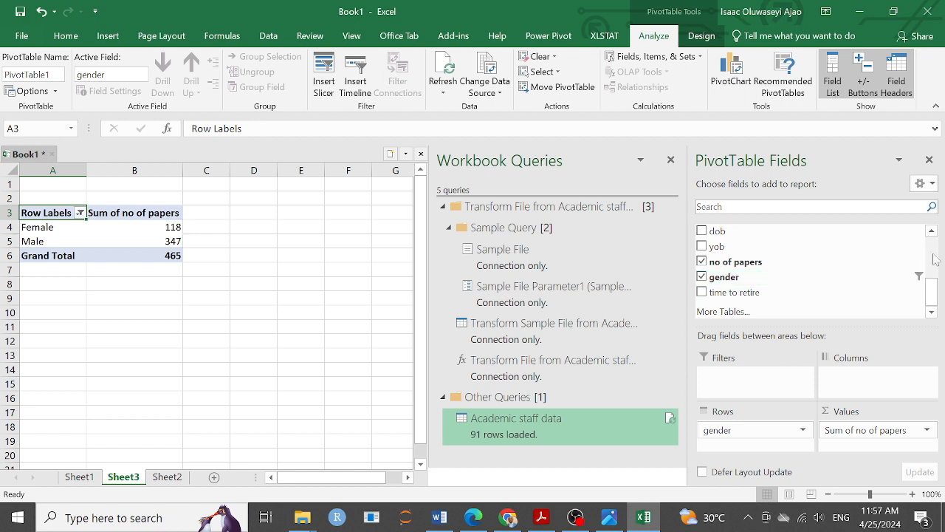
# Add the region field to the PivotTable rows beneath gender
pyautogui.moveTo(942, 292); pyautogui.dragTo(942, 252)
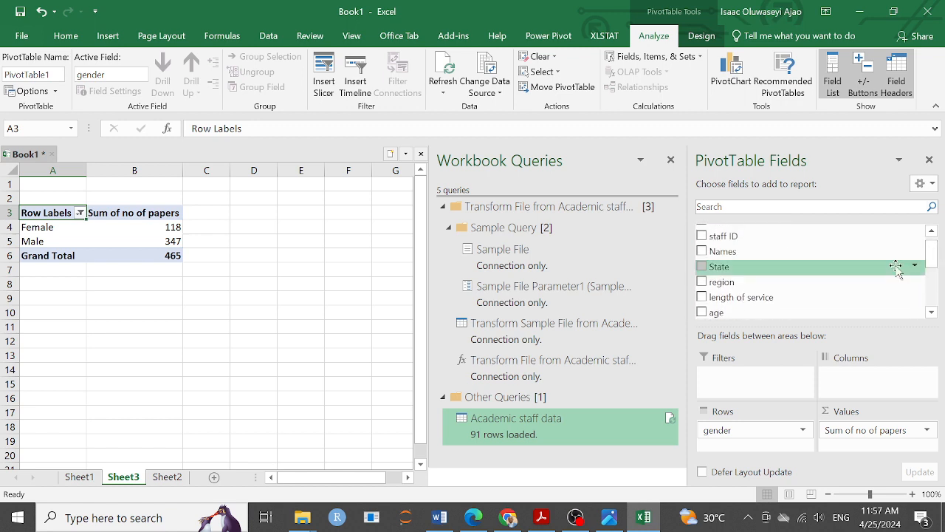
pyautogui.click(703, 284)
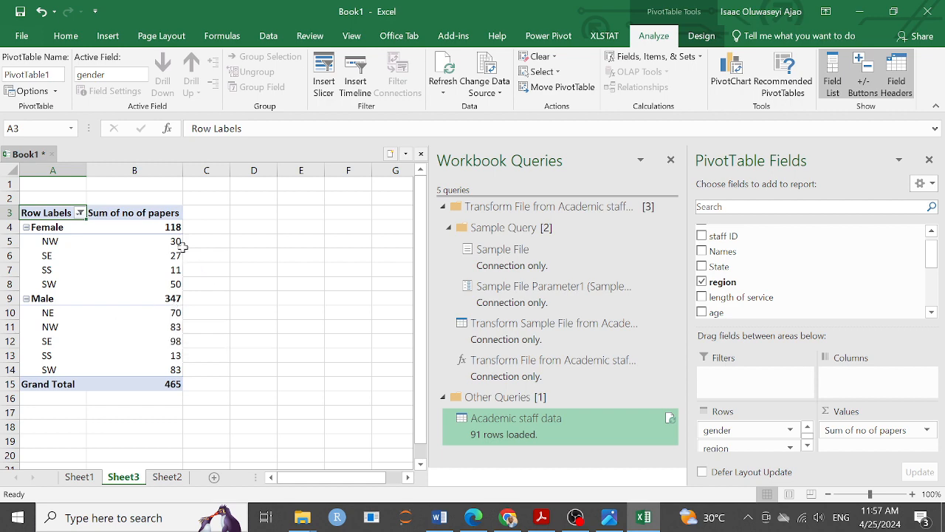
pyautogui.click(237, 235)
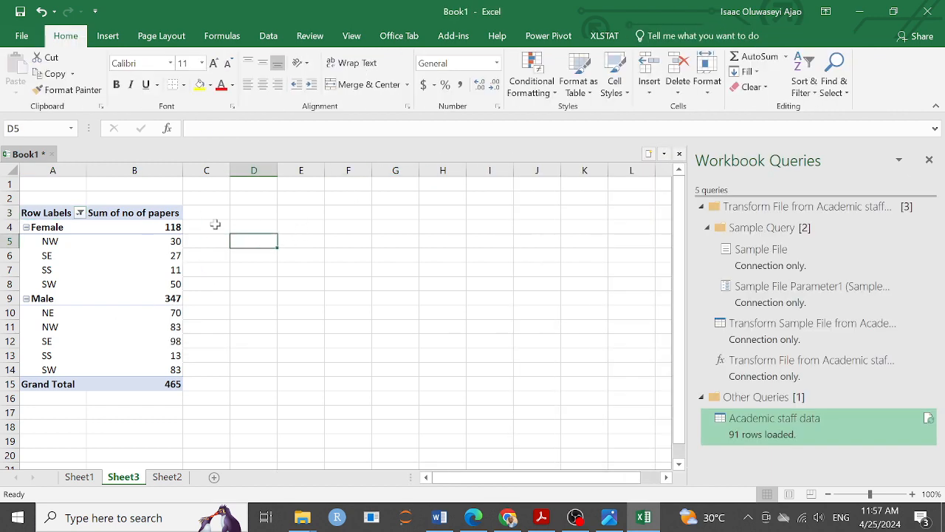
pyautogui.click(188, 198)
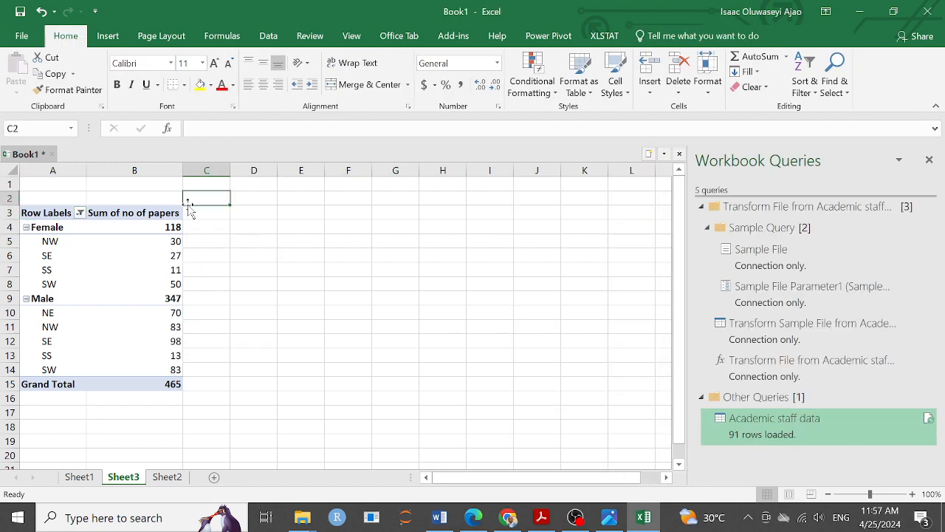
pyautogui.click(108, 36)
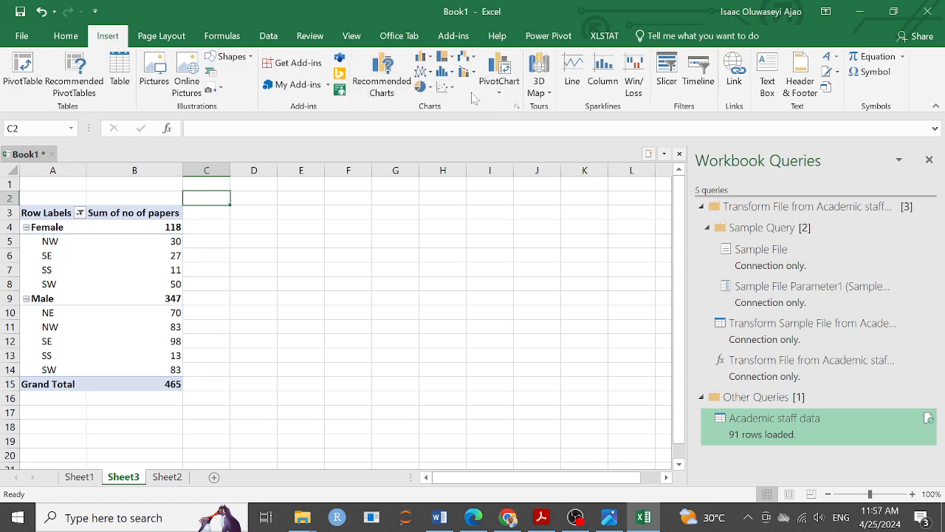
pyautogui.click(500, 87)
pyautogui.click(517, 109)
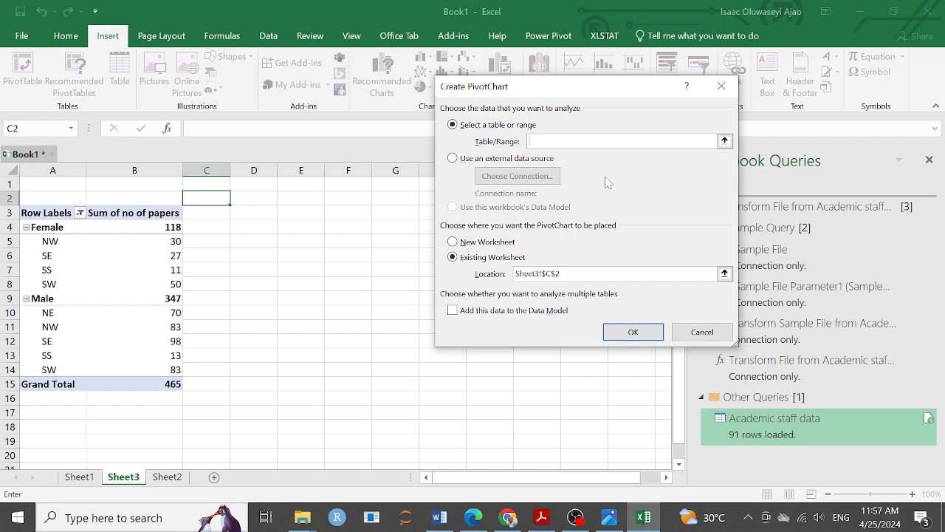
pyautogui.click(721, 86)
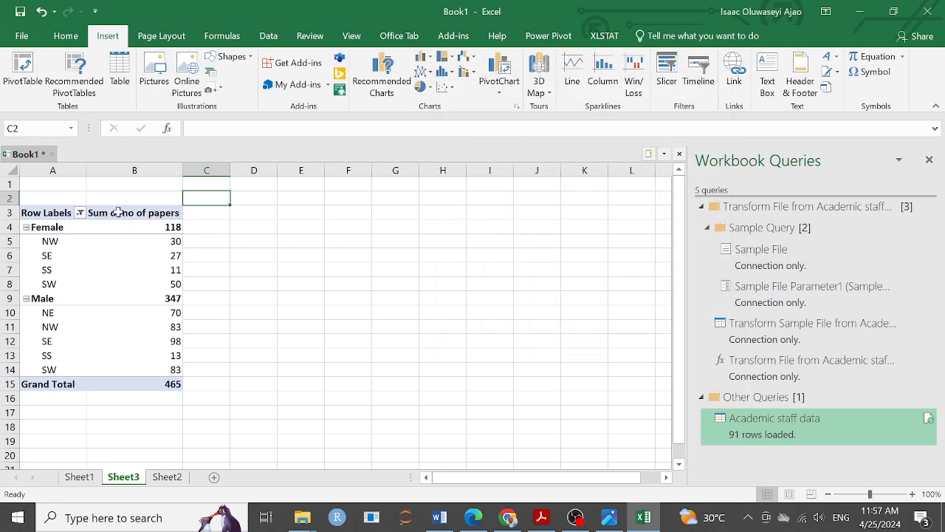
pyautogui.click(102, 186)
pyautogui.click(74, 193)
# Start a PivotChart located at cell D6 of Sheet3 and try to create it with an empty source range
pyautogui.click(258, 256)
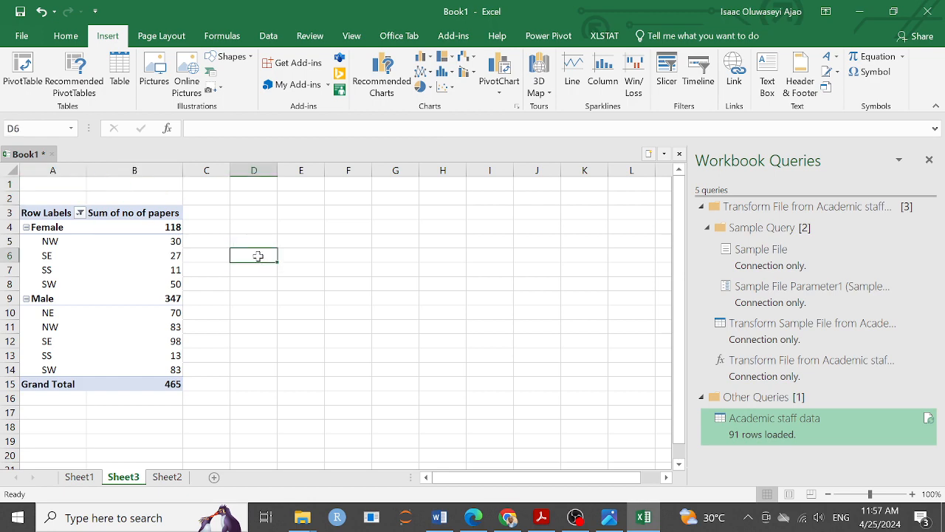
pyautogui.click(502, 93)
pyautogui.click(509, 105)
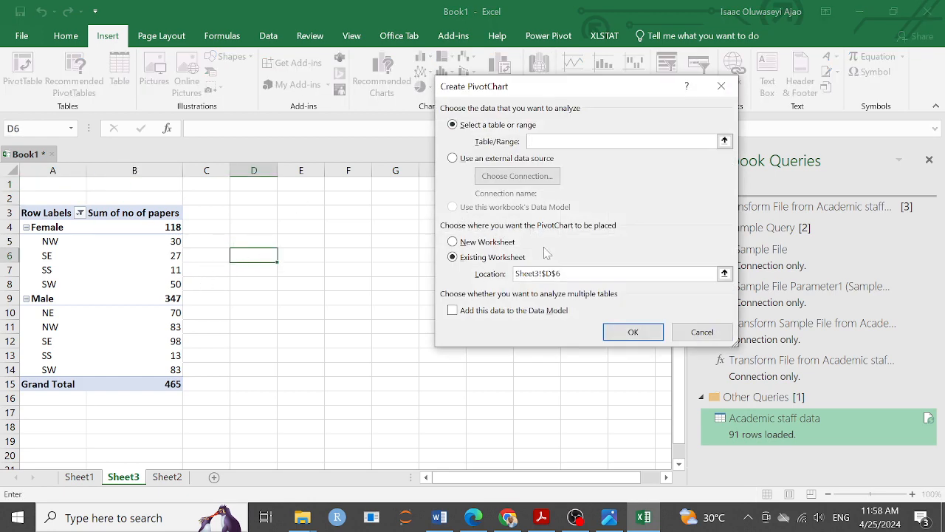
pyautogui.click(725, 141)
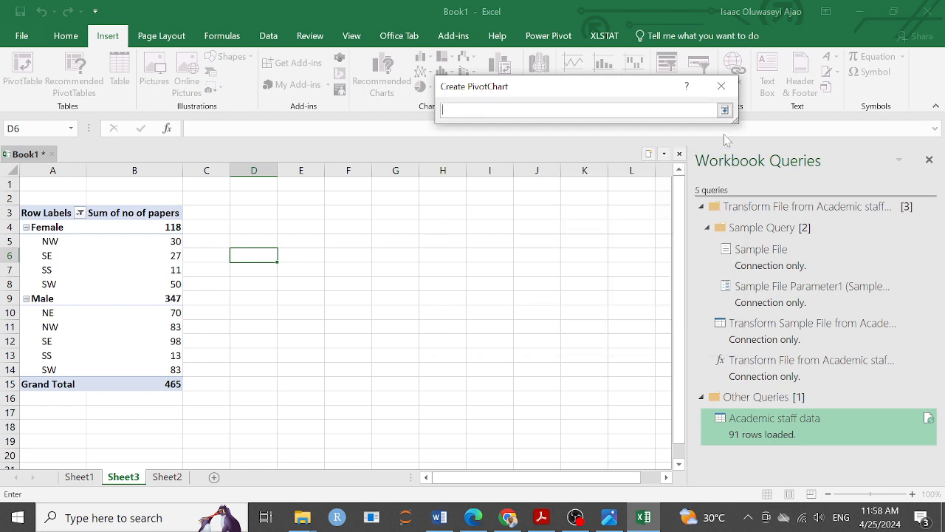
pyautogui.click(725, 110)
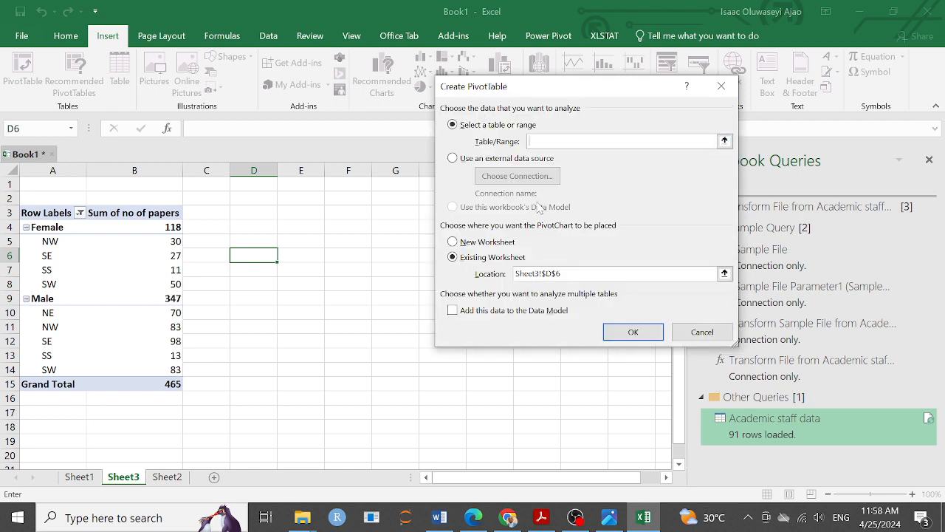
pyautogui.click(631, 332)
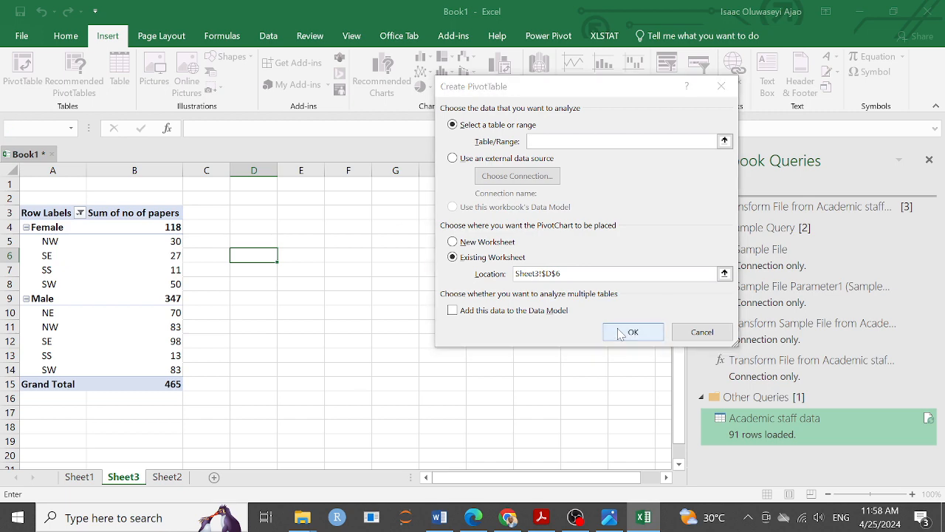
pyautogui.click(479, 299)
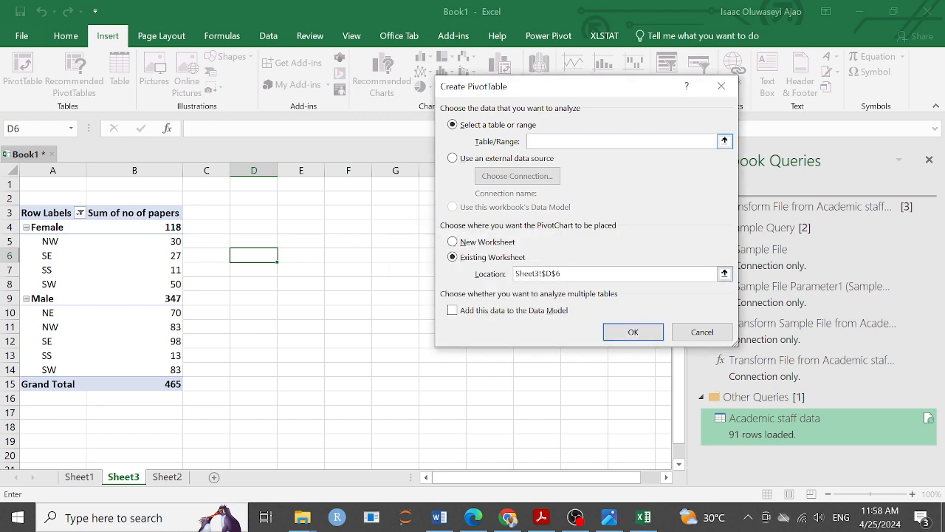
# Set the Academic_staff_data table on Sheet2 as the PivotChart's source range and create the chart on Sheet3
pyautogui.click(167, 477)
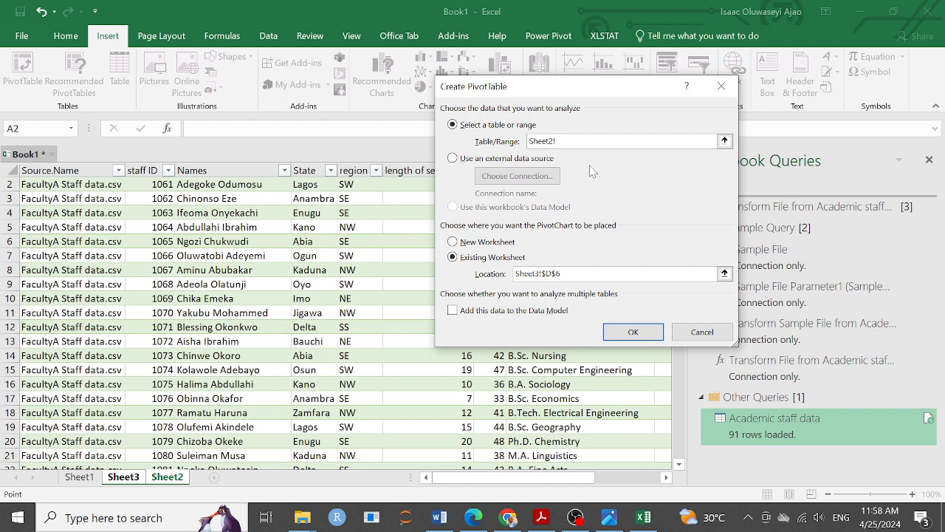
pyautogui.click(567, 139)
pyautogui.click(725, 141)
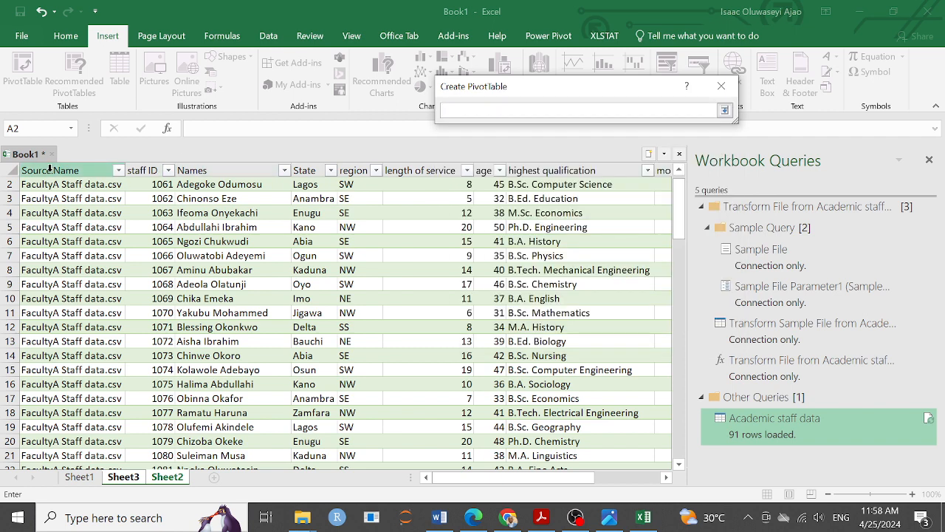
pyautogui.moveTo(49, 168); pyautogui.dragTo(629, 194)
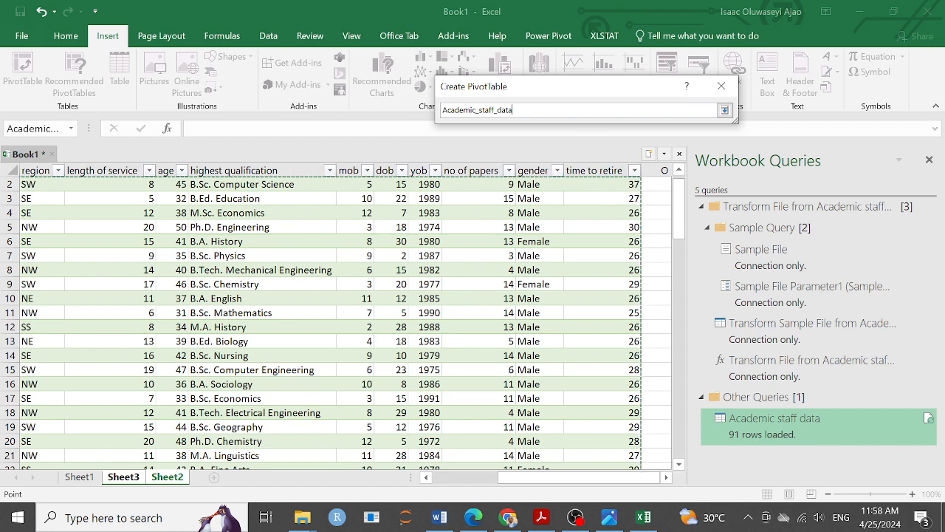
pyautogui.click(724, 109)
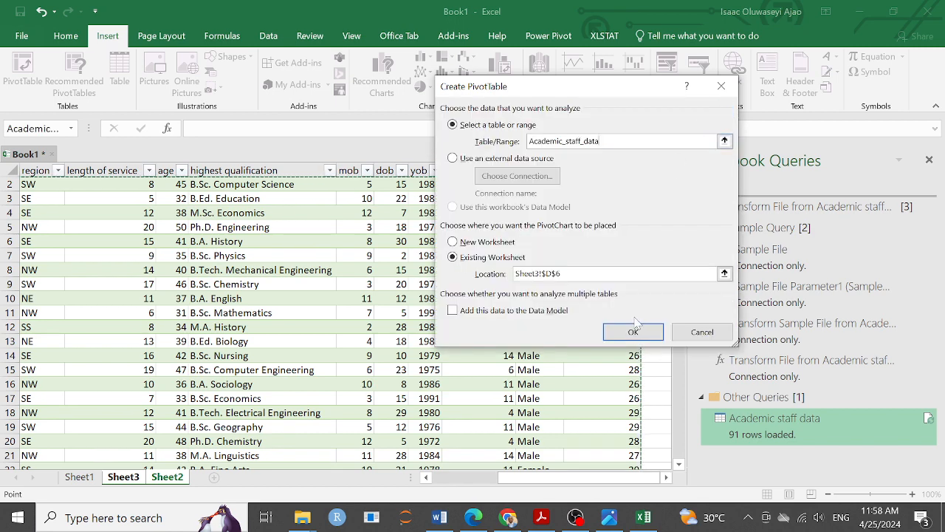
pyautogui.click(633, 329)
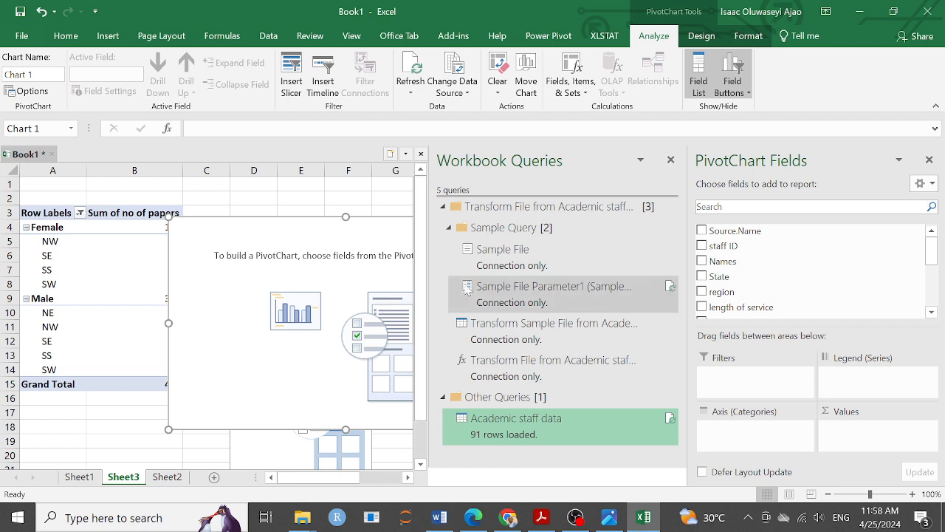
# Close the Workbook Queries pane, then use no of papers as the PivotChart's values and gender as its axis category
pyautogui.click(670, 160)
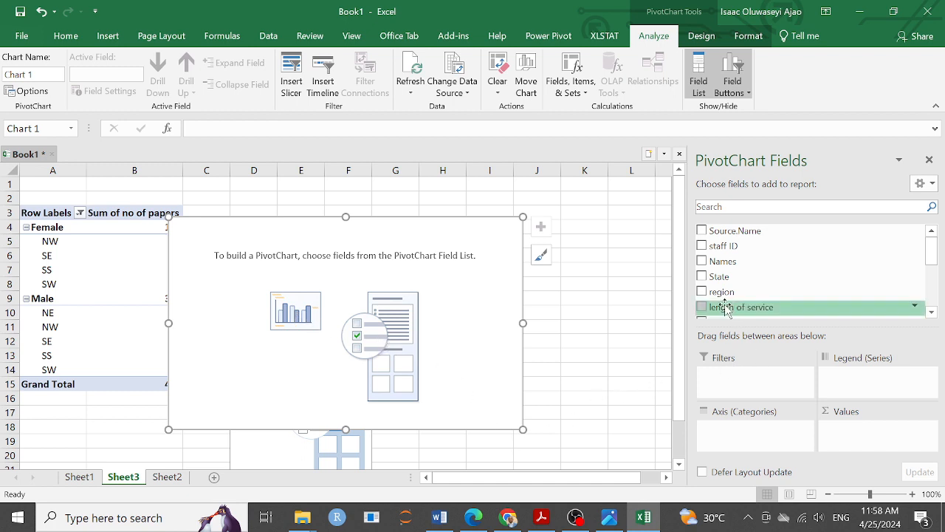
pyautogui.moveTo(937, 251); pyautogui.dragTo(935, 294)
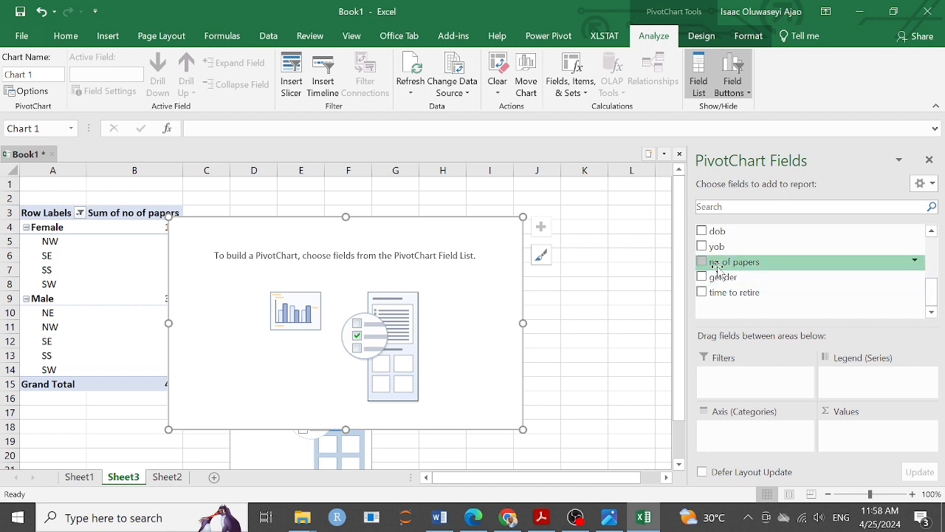
pyautogui.moveTo(717, 268); pyautogui.dragTo(861, 435)
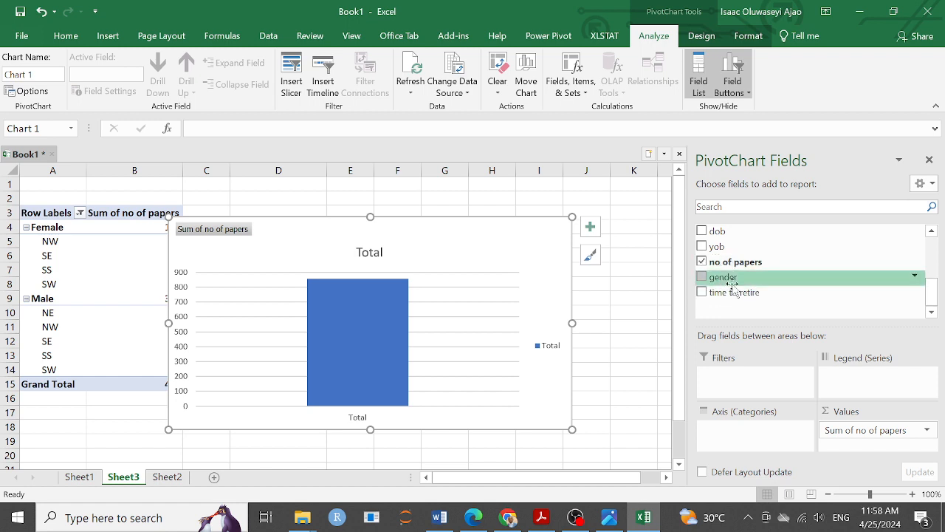
pyautogui.moveTo(725, 287); pyautogui.dragTo(730, 442)
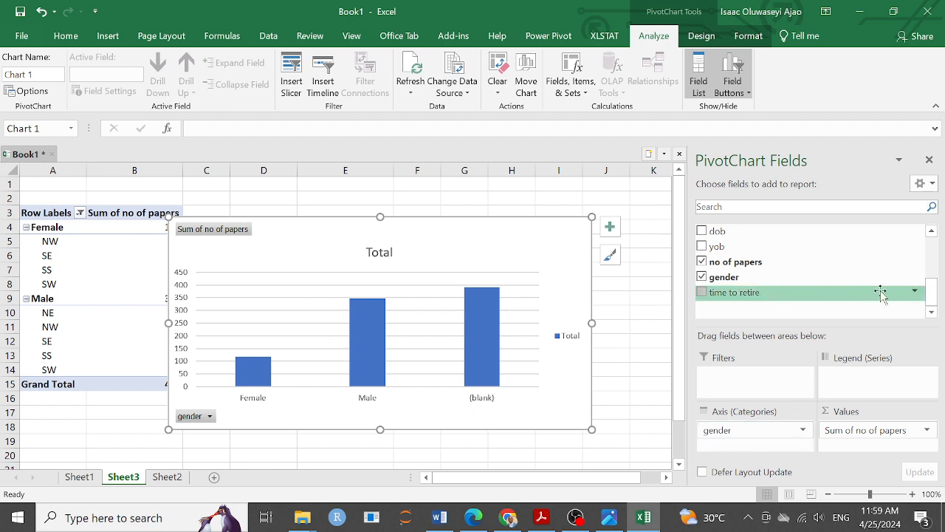
# Add the region field beneath gender in the PivotChart's axis categories
pyautogui.moveTo(936, 295); pyautogui.dragTo(936, 278)
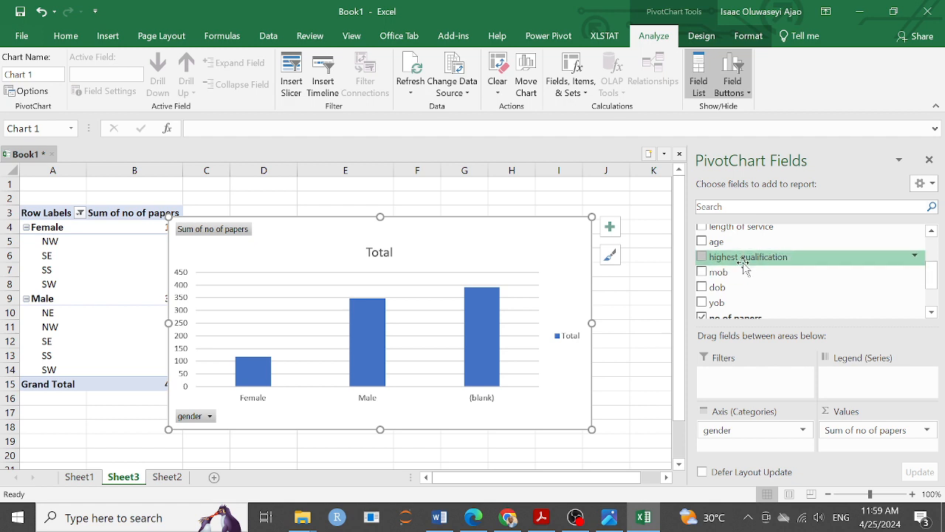
pyautogui.scroll(1, 747, 268)
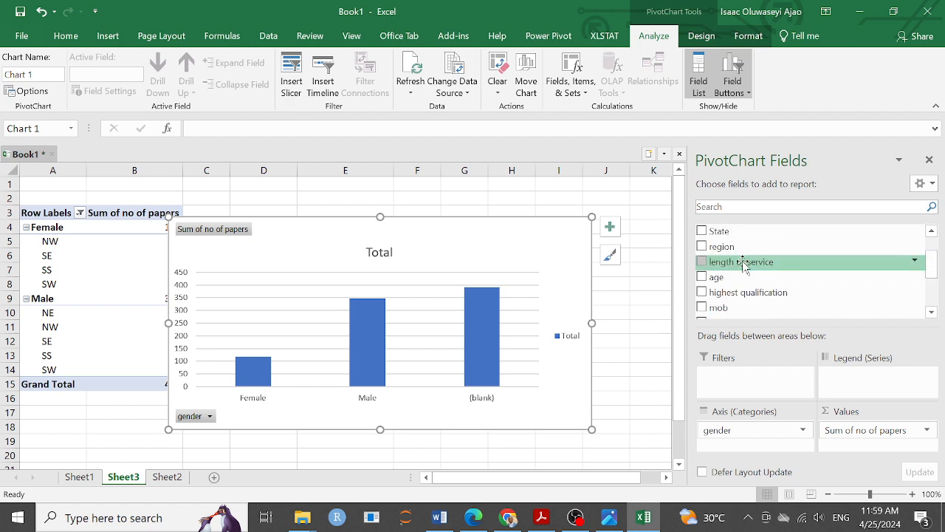
pyautogui.moveTo(740, 262); pyautogui.dragTo(742, 437)
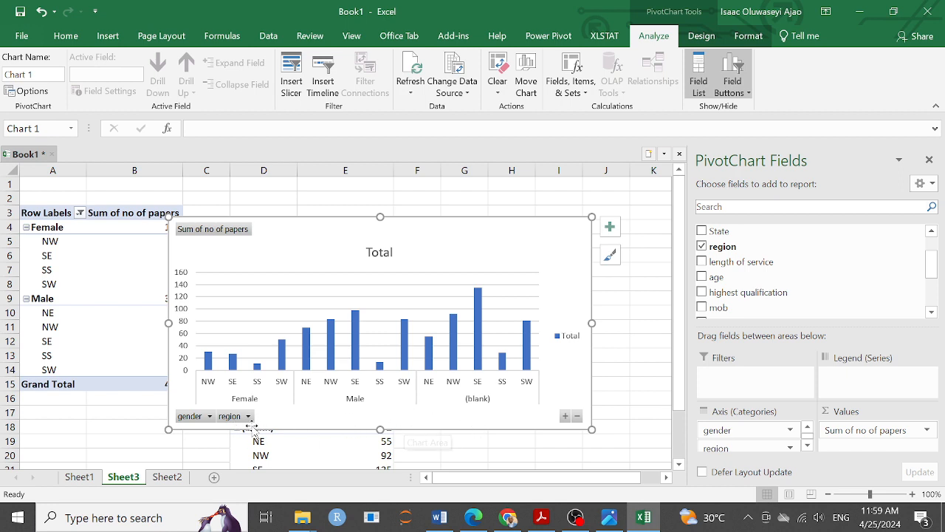
# Exclude the (blank) gender item from the PivotChart and enlarge the chart
pyautogui.click(209, 417)
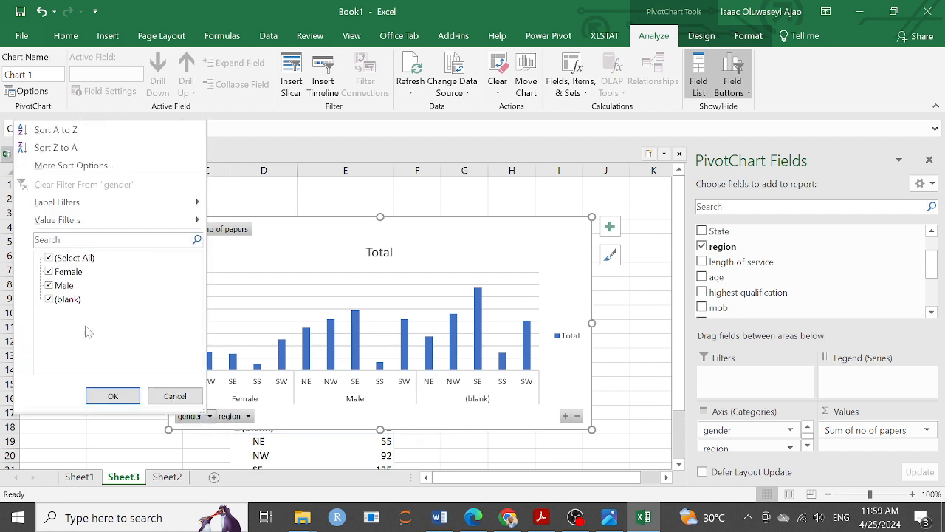
pyautogui.click(50, 300)
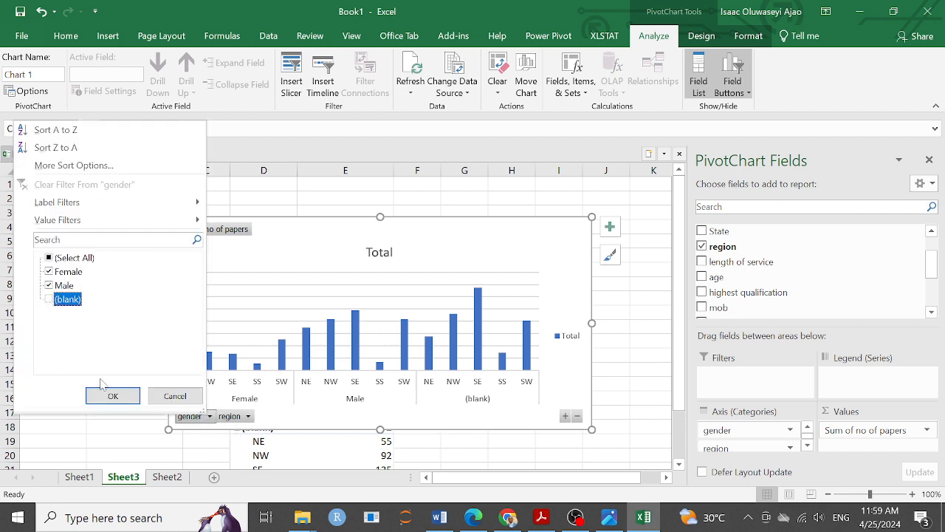
pyautogui.click(111, 397)
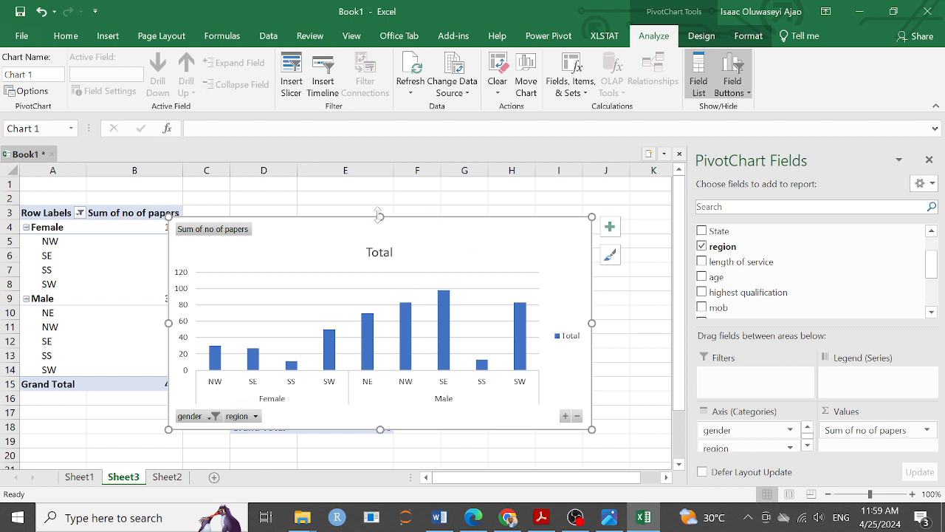
pyautogui.moveTo(379, 215); pyautogui.dragTo(381, 178)
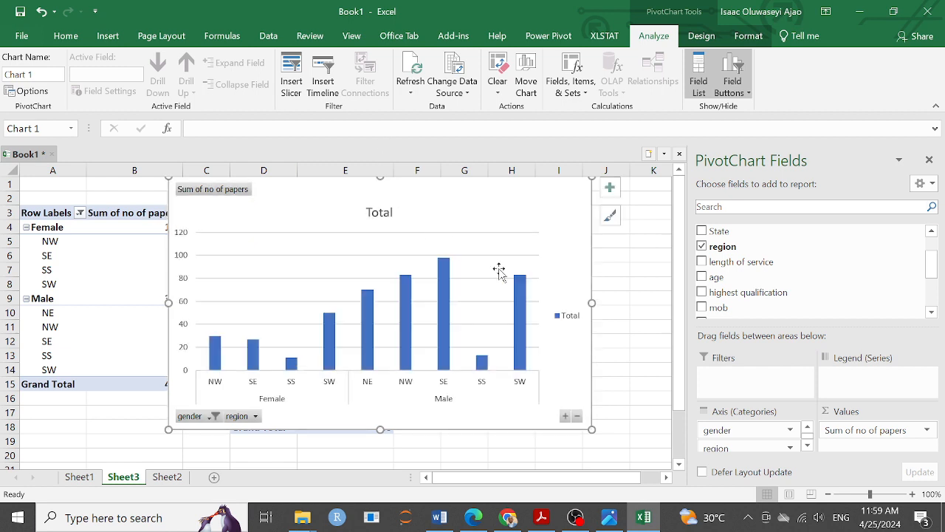
pyautogui.moveTo(592, 429); pyautogui.dragTo(614, 461)
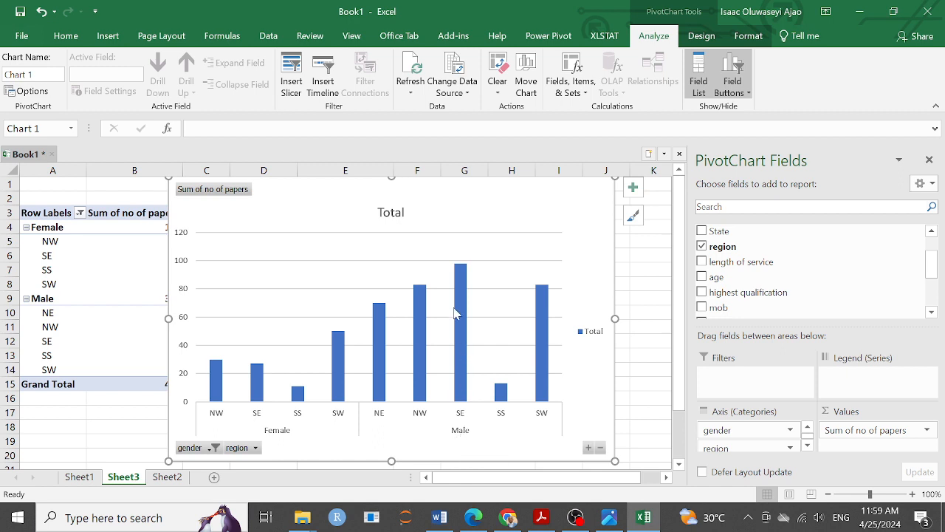
# Delete the PivotChart from Sheet3, along with columns D and E holding its supporting PivotTable
pyautogui.moveTo(457, 277)
pyautogui.moveTo(388, 314)
pyautogui.press('Delete')
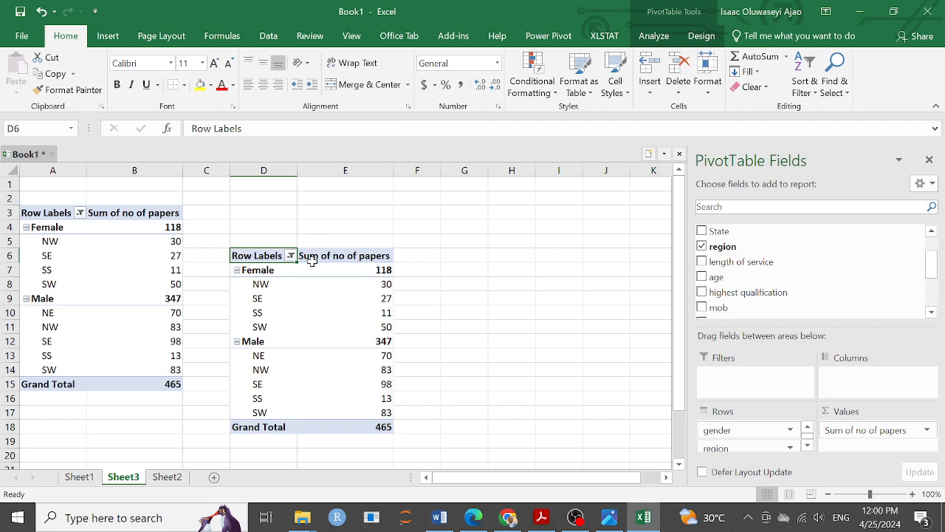
pyautogui.moveTo(266, 169); pyautogui.dragTo(365, 194)
pyautogui.rightClick(368, 226)
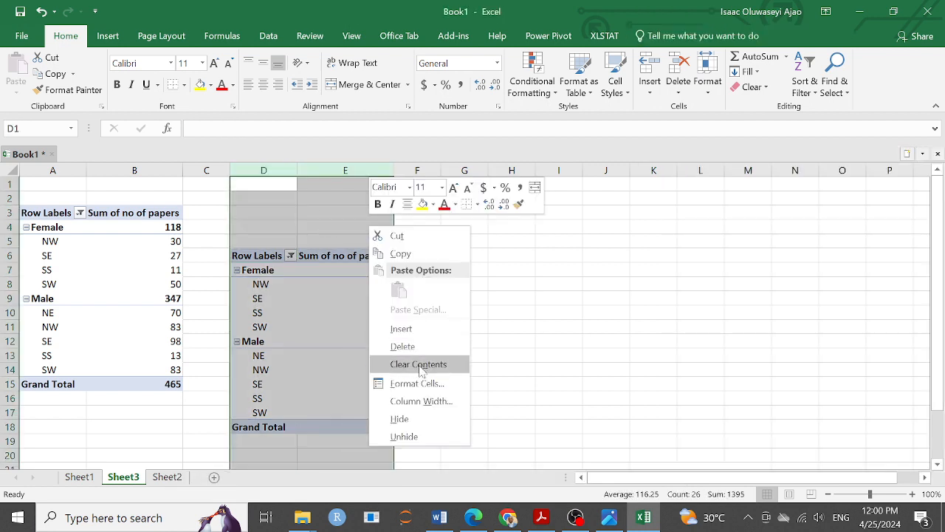
pyautogui.click(391, 344)
pyautogui.click(352, 323)
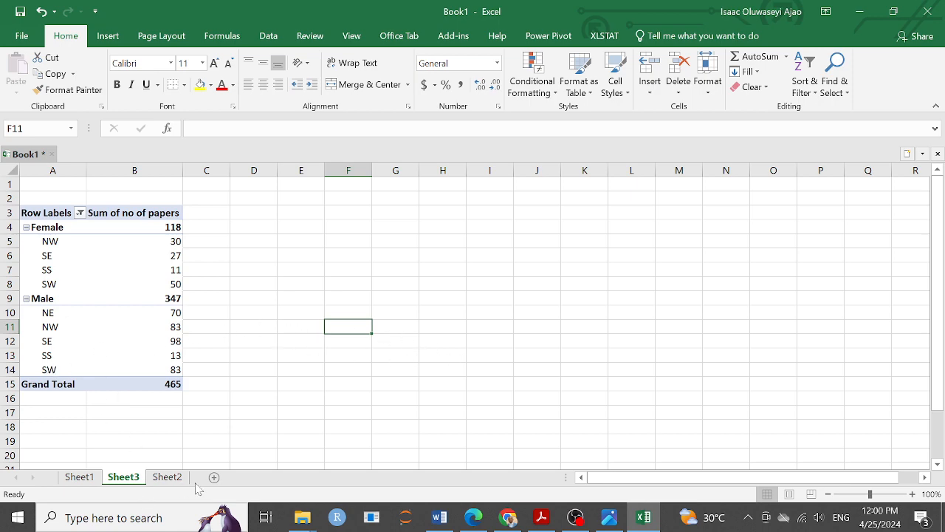
# Examine the combined staff table on Sheet2 down to its last rows to check which source files it contains
pyautogui.click(167, 477)
pyautogui.scroll(-9, 225, 402)
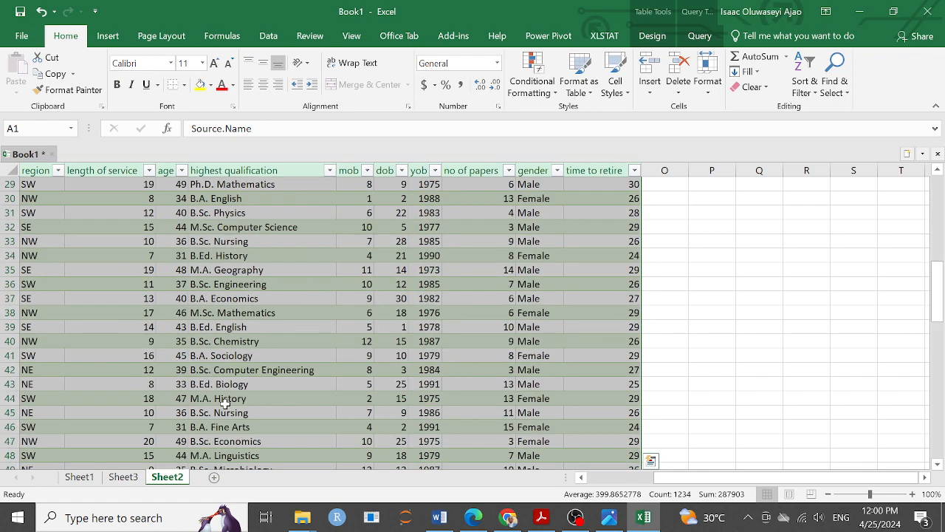
pyautogui.scroll(-15, 225, 403)
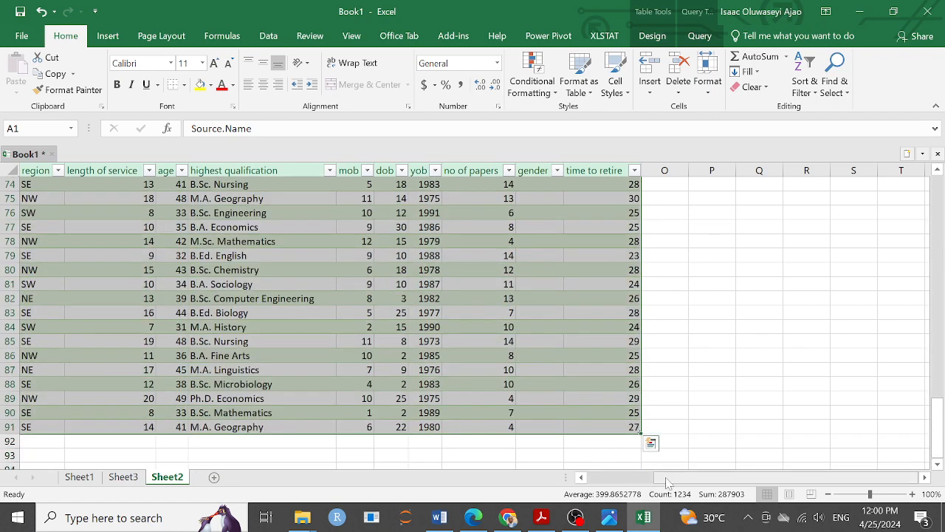
pyautogui.moveTo(667, 482); pyautogui.dragTo(627, 481)
pyautogui.scroll(-3, 145, 370)
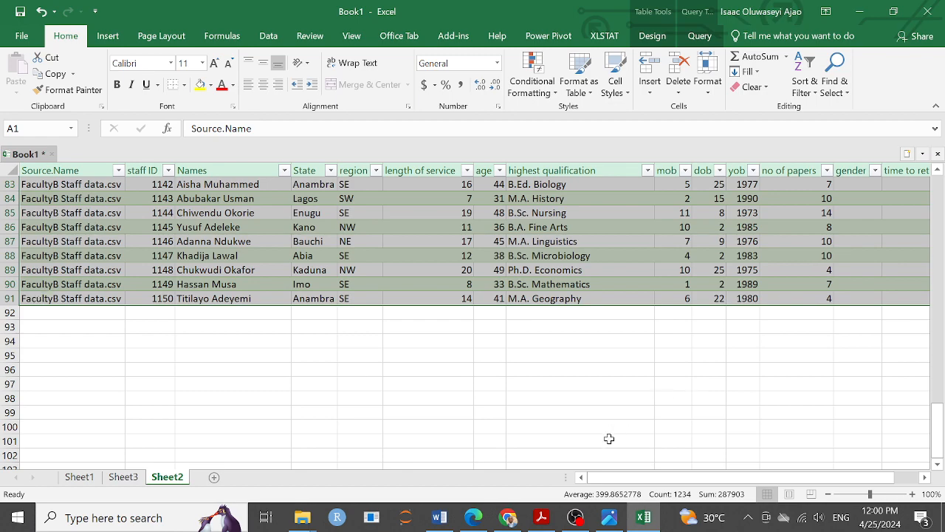
pyautogui.scroll(4, 582, 282)
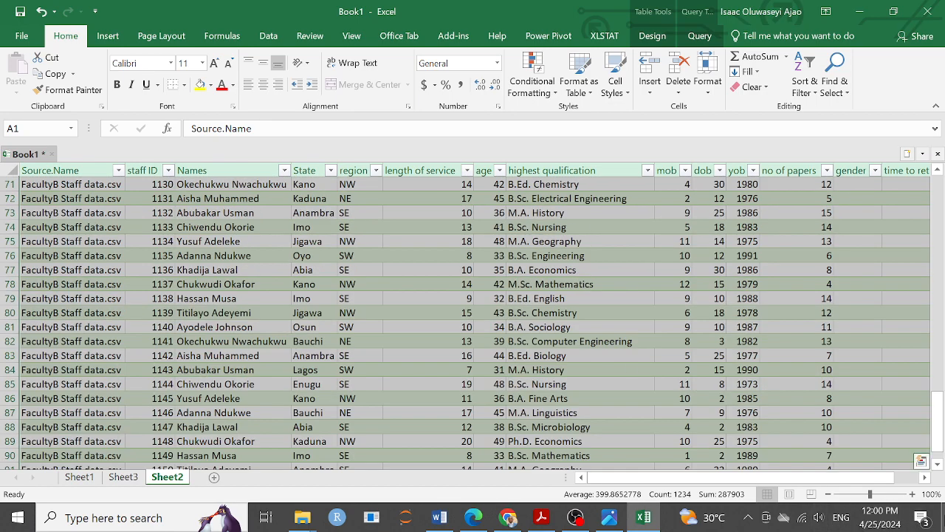
# Move the FacultyC Staff data file from the desktop into the Academic staff data folder inside the Advanced EXCEL training folder
pyautogui.click(943, 518)
pyautogui.click(744, 89)
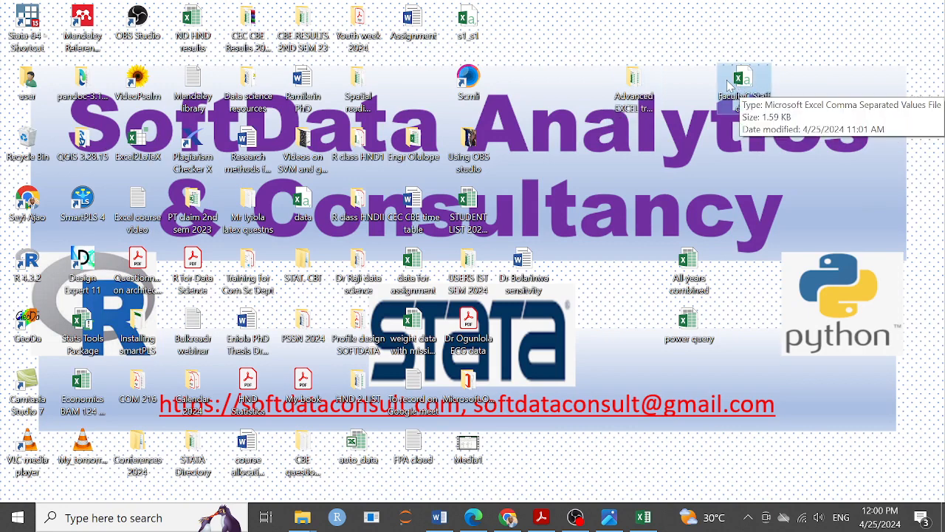
pyautogui.doubleClick(634, 85)
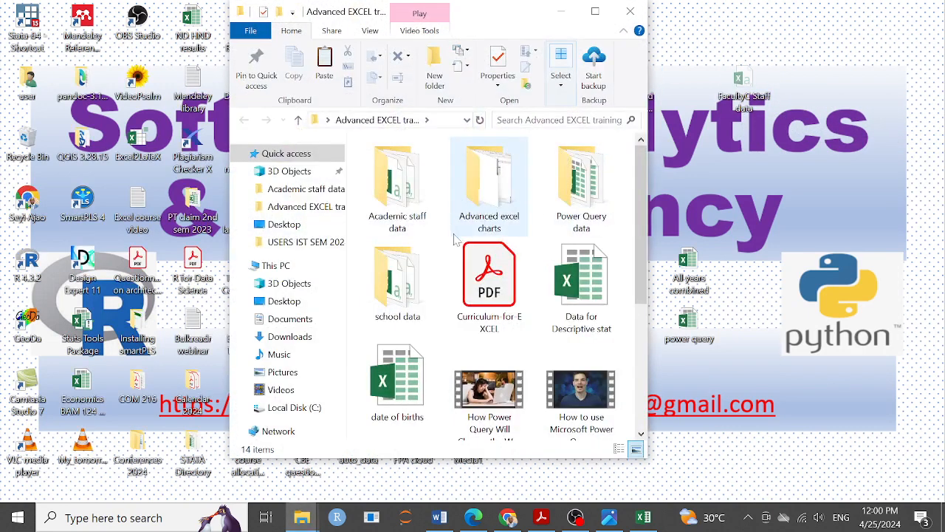
pyautogui.doubleClick(407, 194)
pyautogui.rightClick(407, 229)
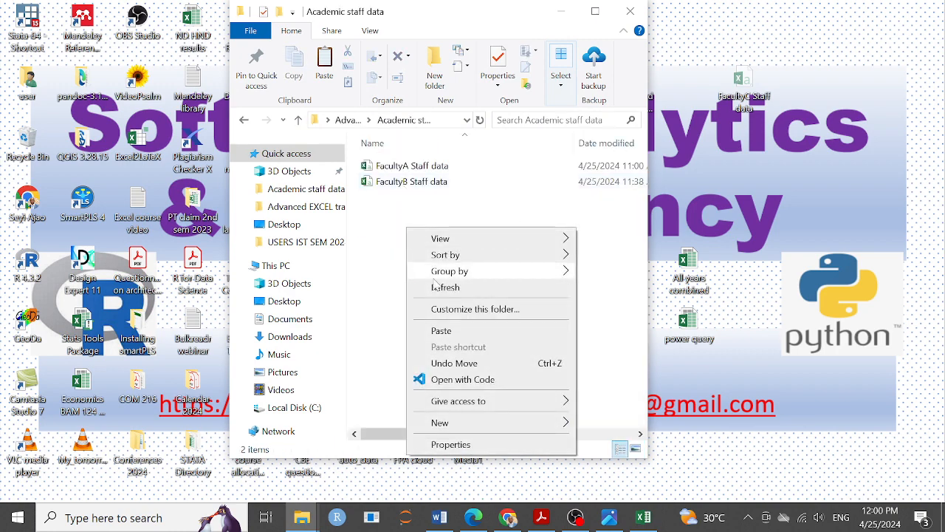
pyautogui.click(441, 330)
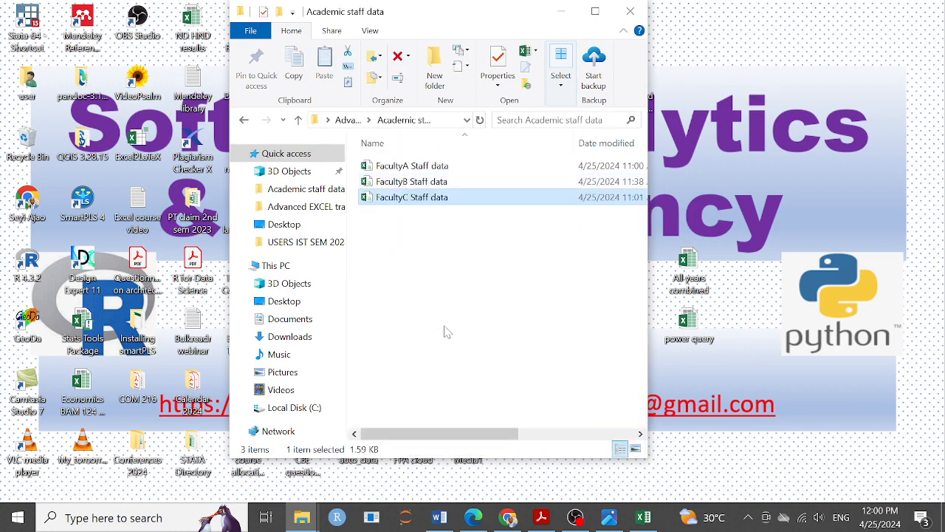
pyautogui.click(564, 12)
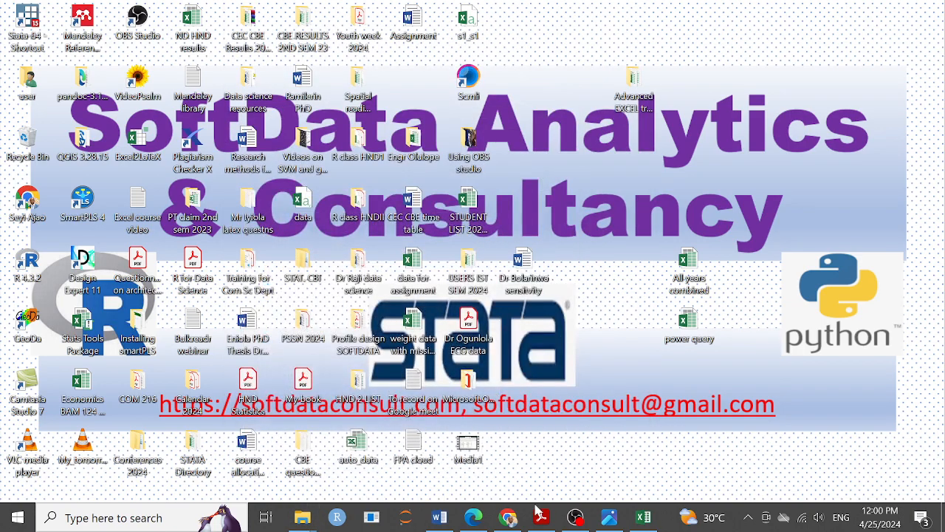
# Switch back to Excel, refresh all data connections and check the end of the Sheet2 table for rows from FacultyC Staff data.csv
pyautogui.moveTo(508, 516)
pyautogui.moveTo(646, 518)
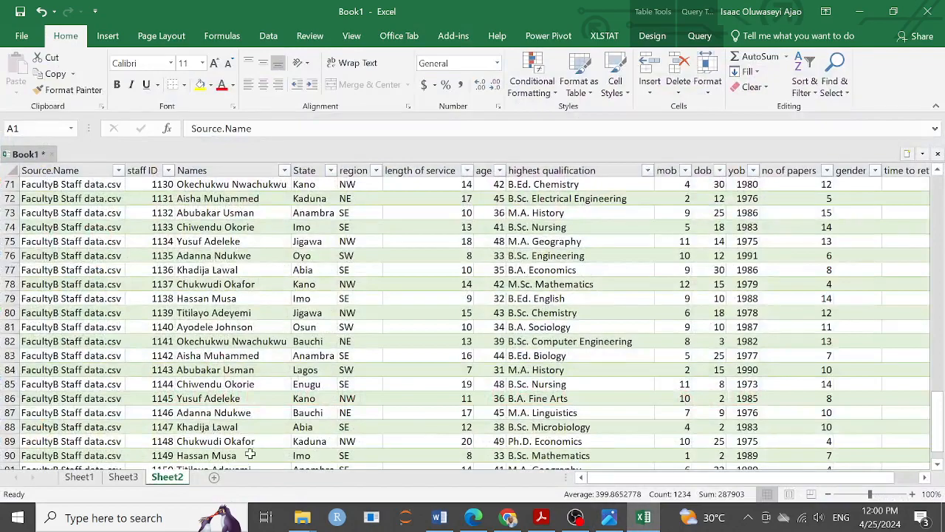
pyautogui.scroll(20, 282, 407)
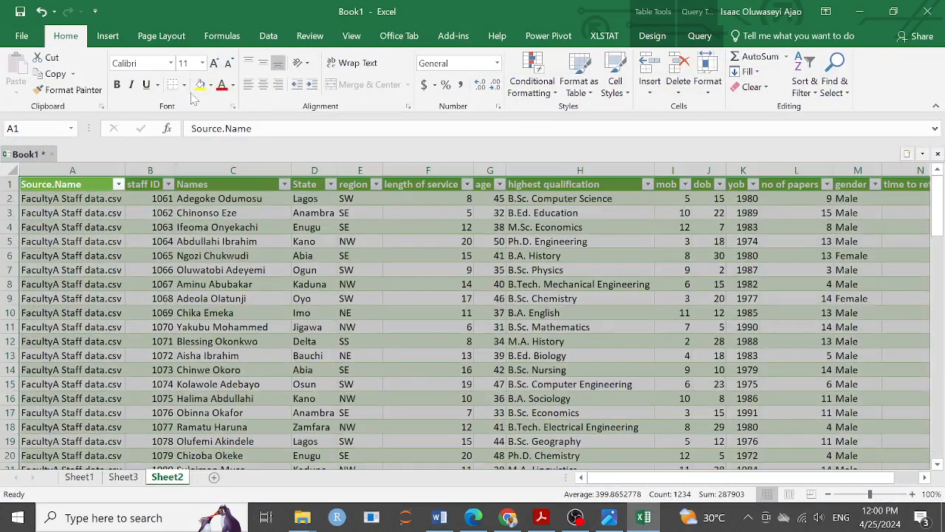
pyautogui.click(109, 38)
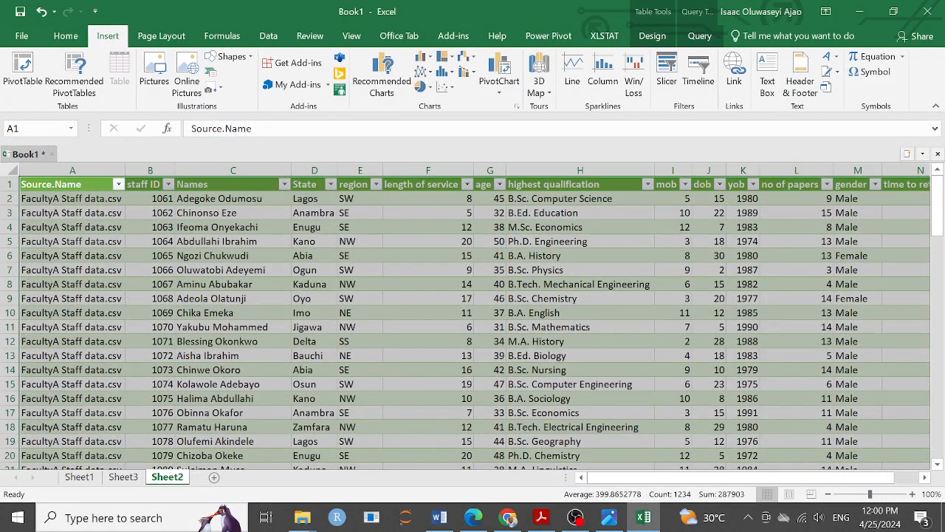
pyautogui.click(268, 36)
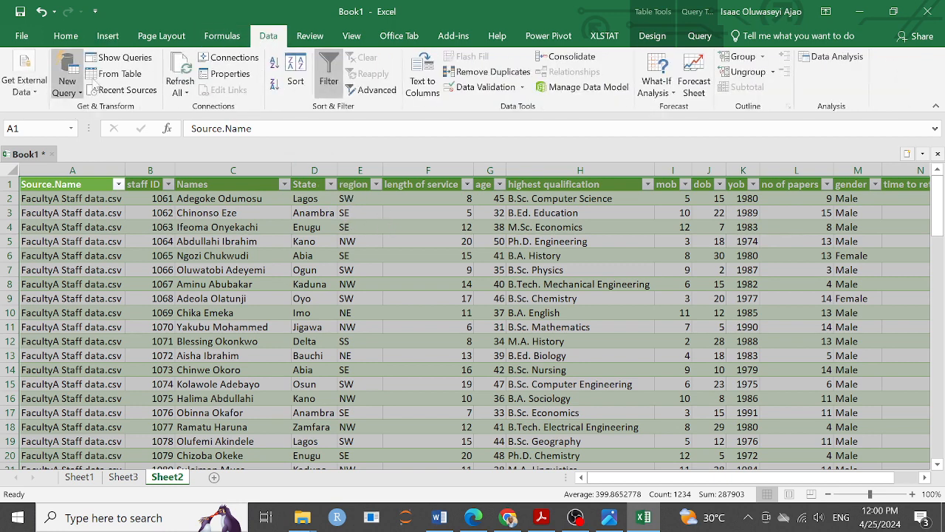
pyautogui.click(187, 93)
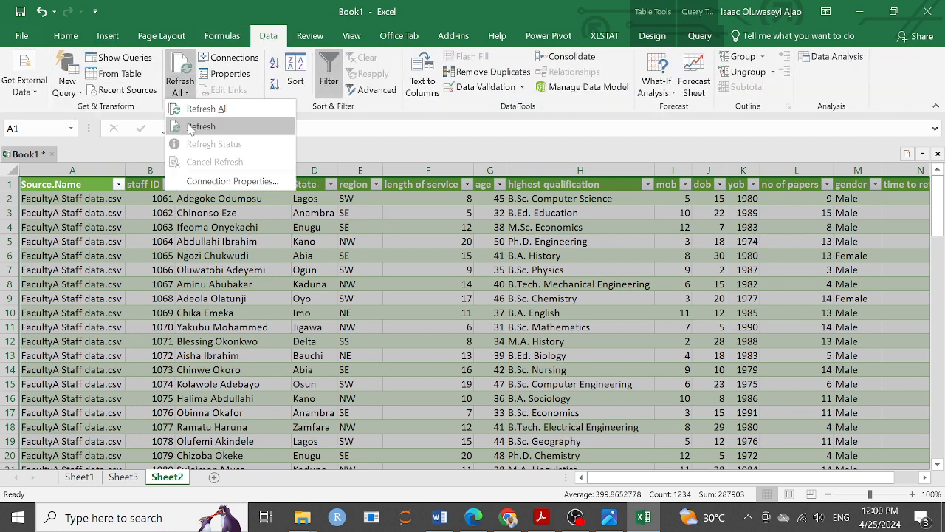
pyautogui.click(194, 106)
pyautogui.scroll(-20, 473, 297)
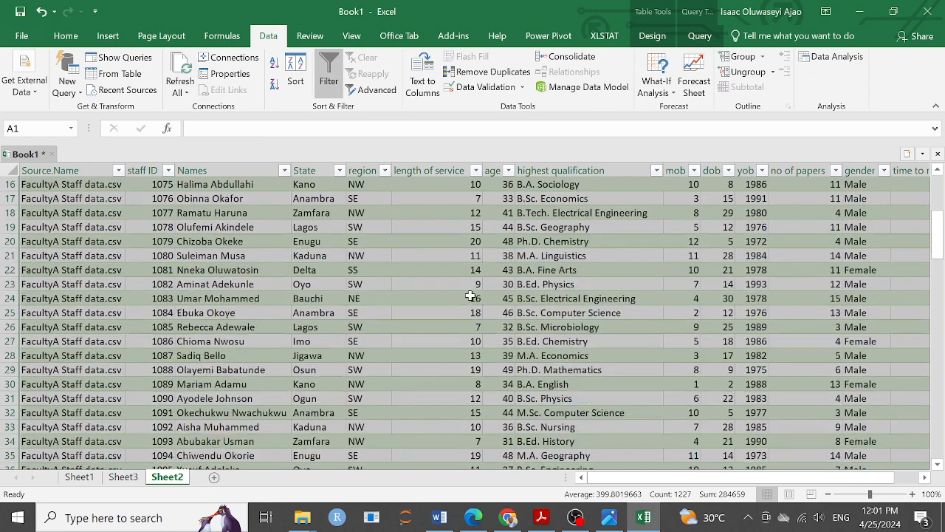
pyautogui.scroll(-7, 475, 311)
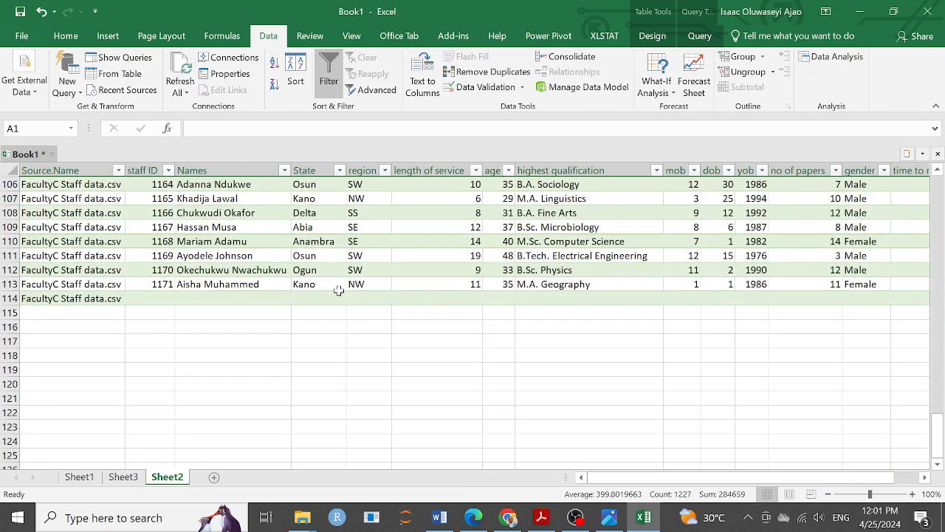
pyautogui.scroll(9, 44, 301)
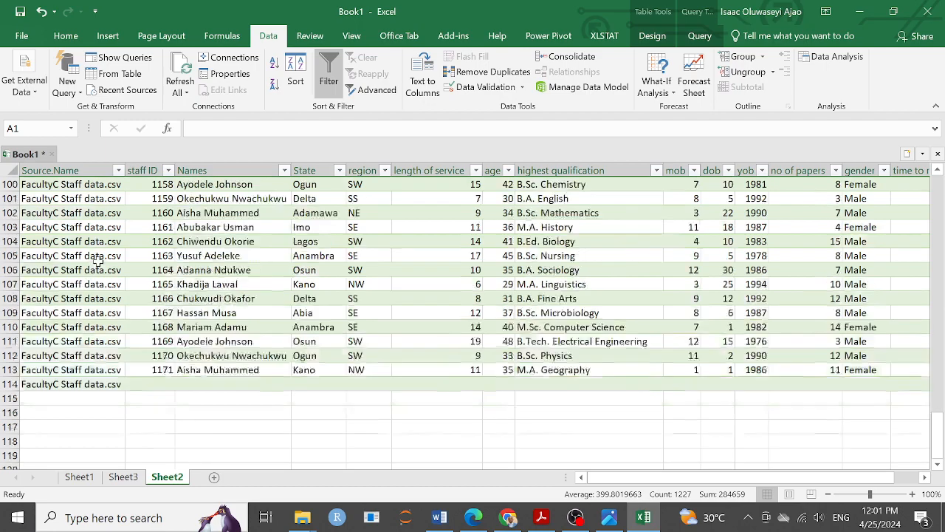
pyautogui.scroll(2, 209, 275)
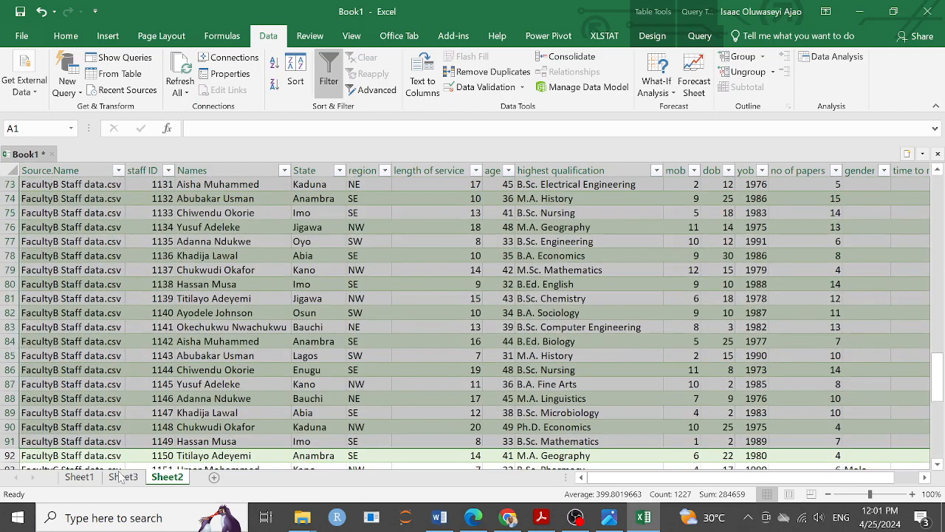
# Refresh all data so the PivotTable on Sheet3 includes the newly added FacultyC staff records
pyautogui.click(123, 476)
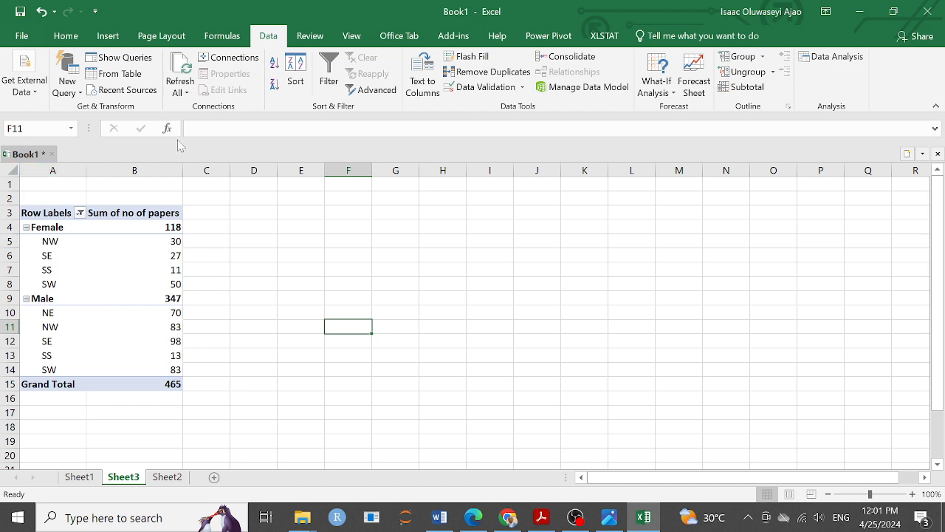
pyautogui.click(181, 92)
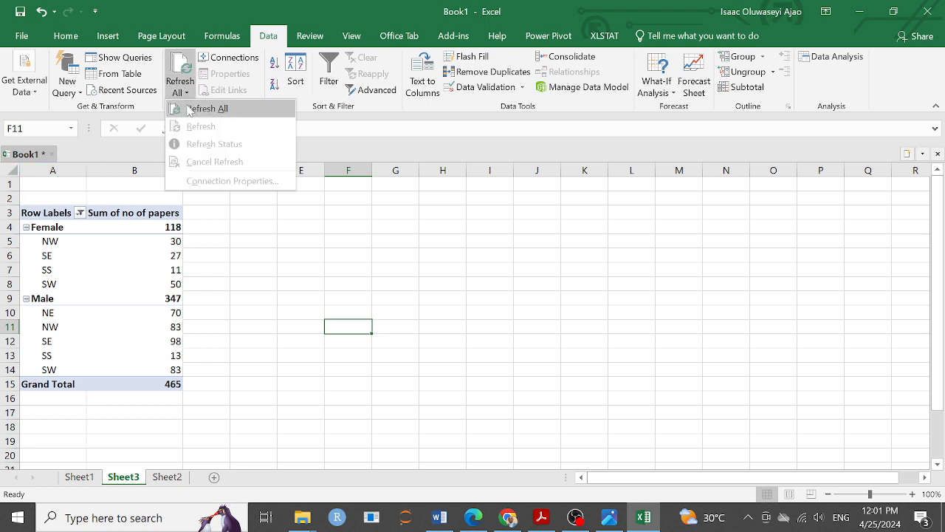
pyautogui.click(189, 109)
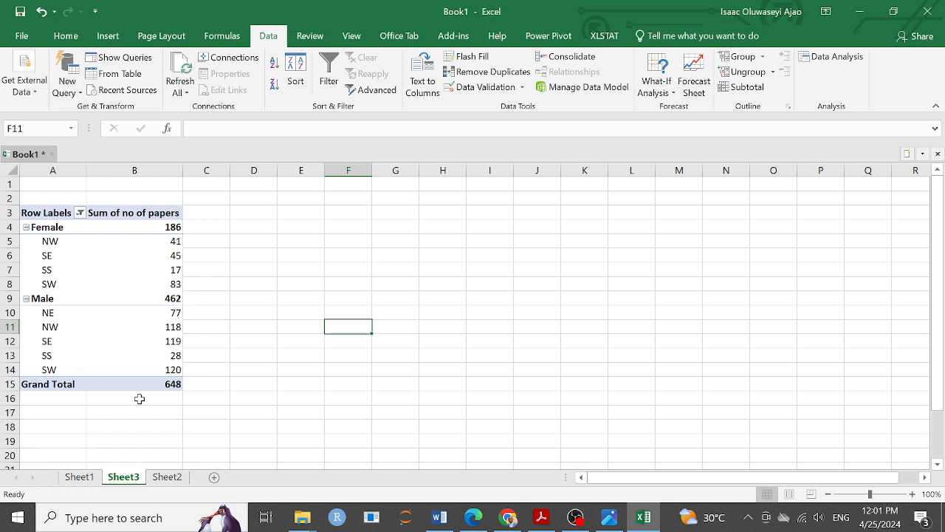
# Remove gender from the Sheet3 PivotTable's rows and add Source.Name beneath region to break down the sum of no of papers by source file
pyautogui.click(130, 270)
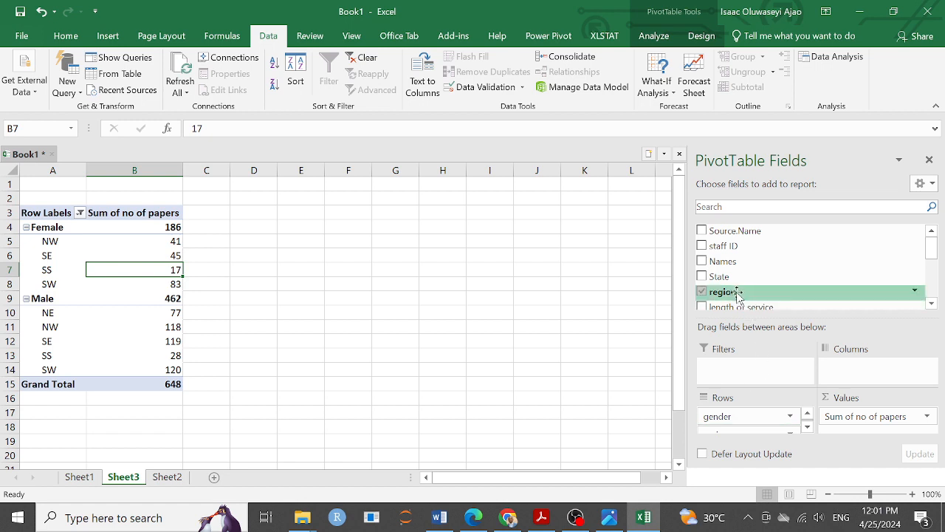
pyautogui.scroll(-2, 737, 293)
pyautogui.scroll(2, 741, 274)
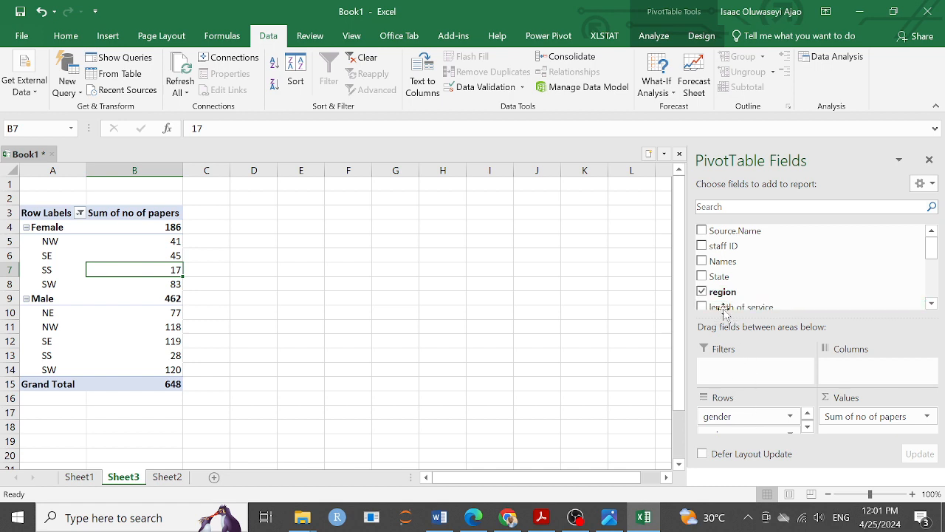
pyautogui.click(807, 427)
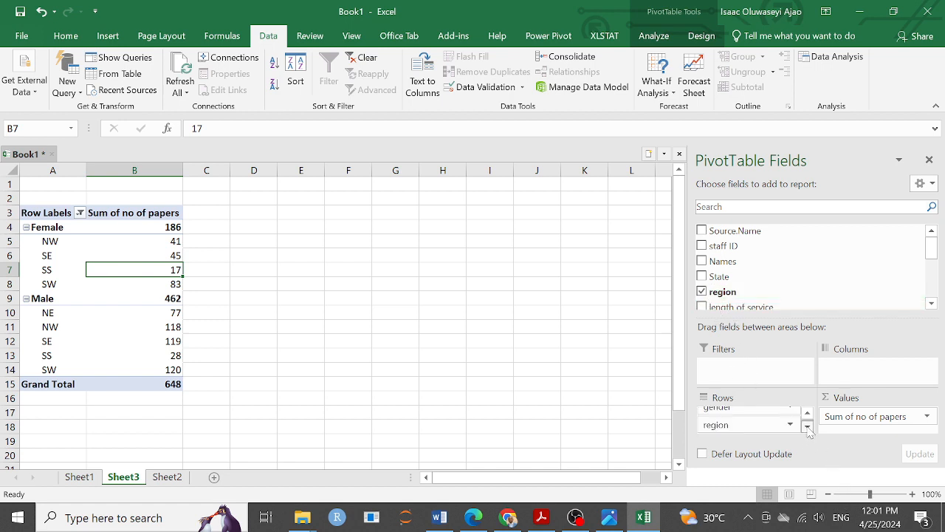
pyautogui.moveTo(746, 410); pyautogui.dragTo(744, 308)
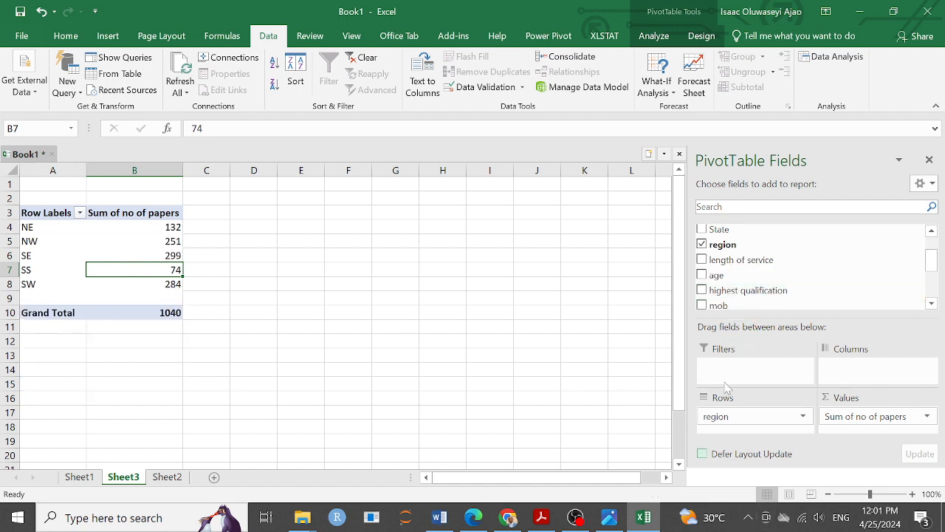
pyautogui.moveTo(932, 266); pyautogui.dragTo(936, 244)
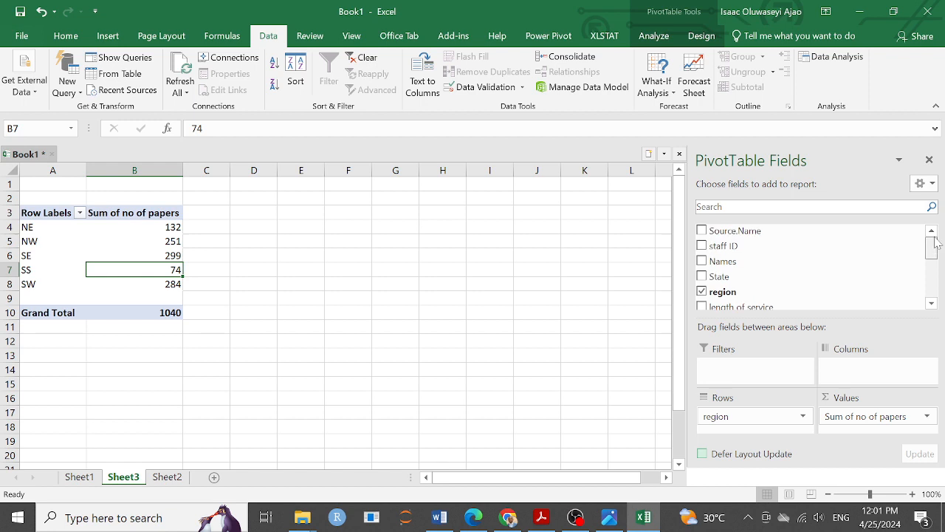
pyautogui.click(702, 232)
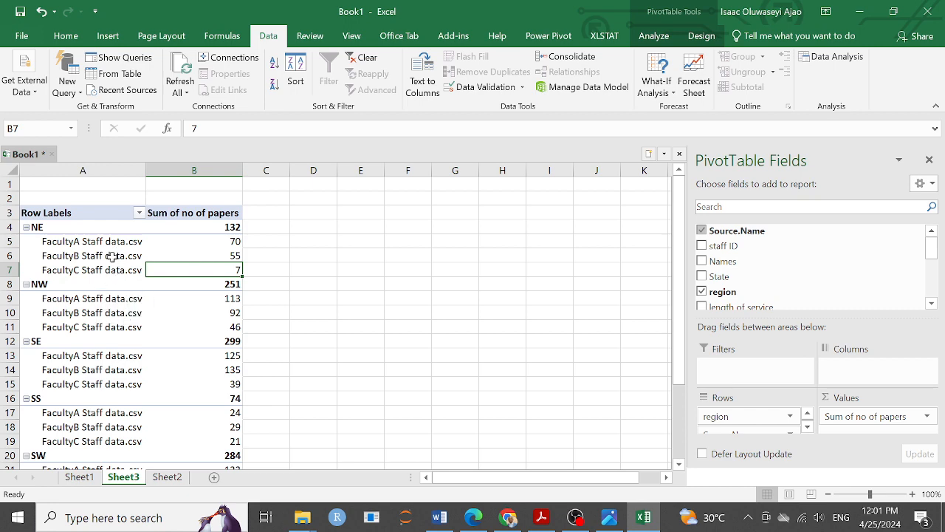
# Examine the PivotTable's source-file breakdown for every region down to the grand total, and look through the combined staff table on Sheet2
pyautogui.scroll(-7, 136, 256)
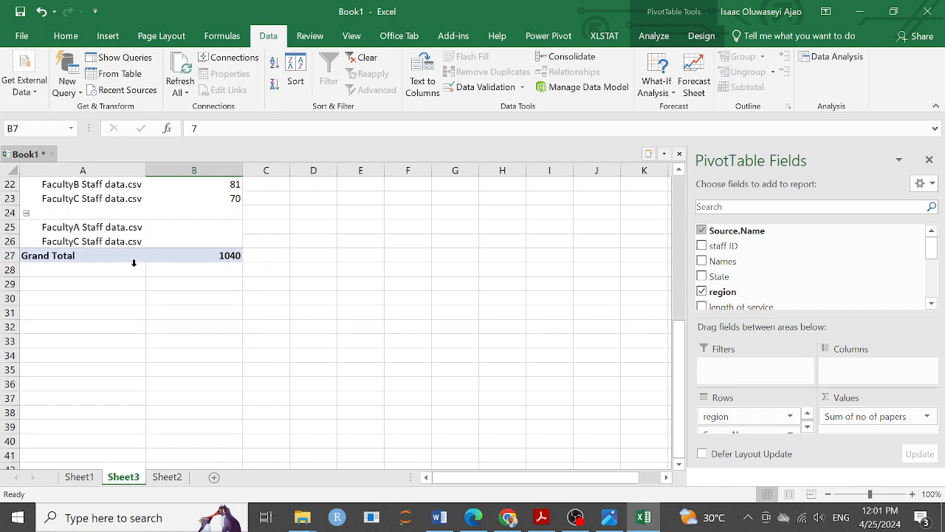
pyautogui.scroll(3, 134, 263)
pyautogui.scroll(5, 134, 263)
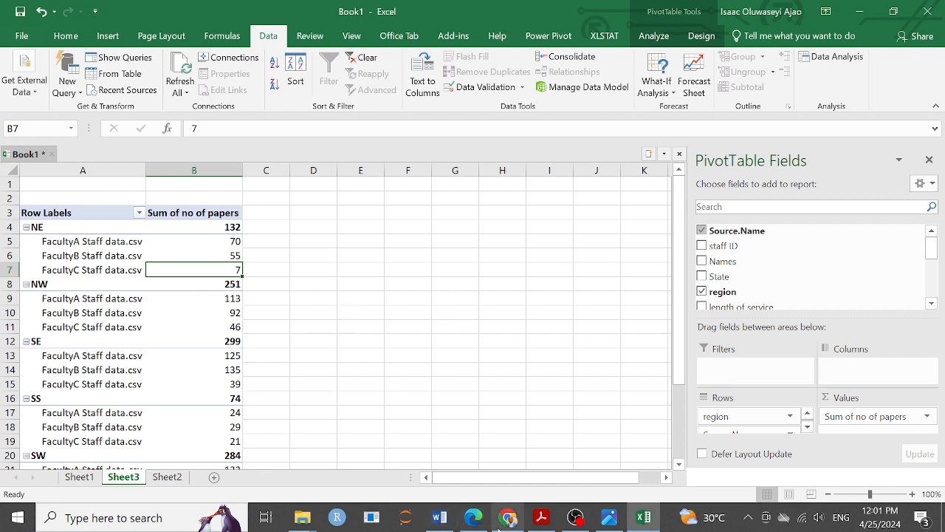
pyautogui.scroll(-4, 455, 357)
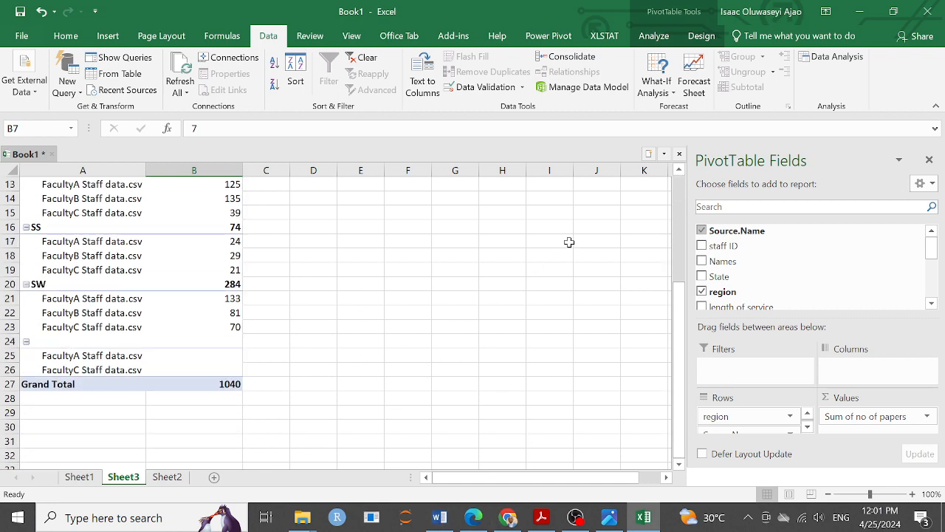
pyautogui.scroll(4, 506, 336)
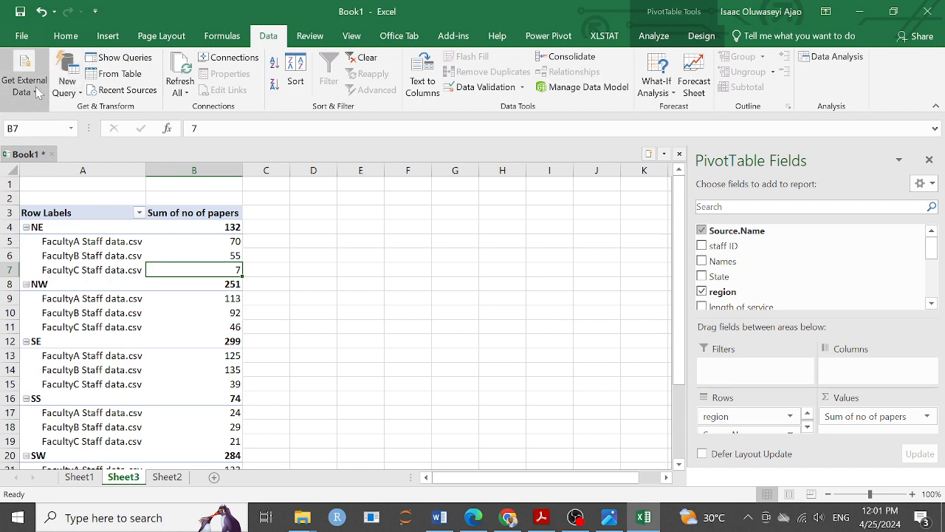
pyautogui.click(73, 37)
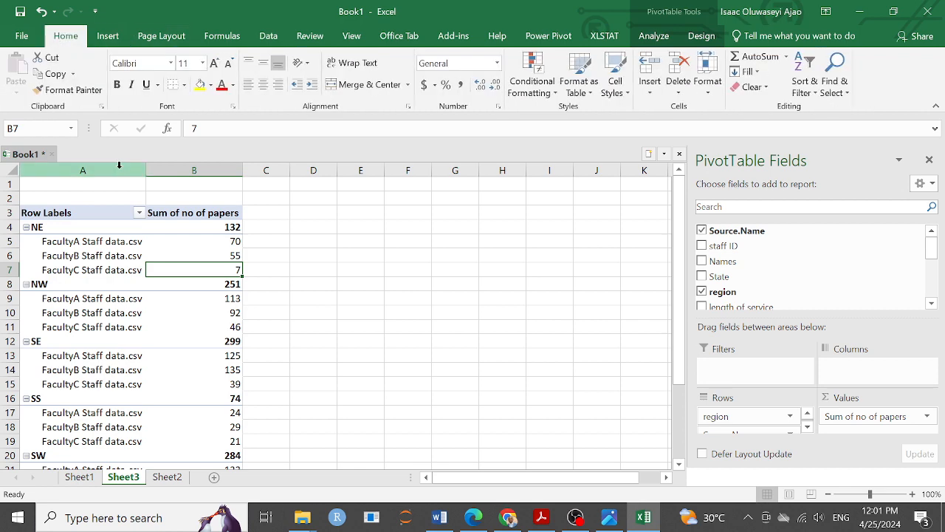
pyautogui.click(268, 36)
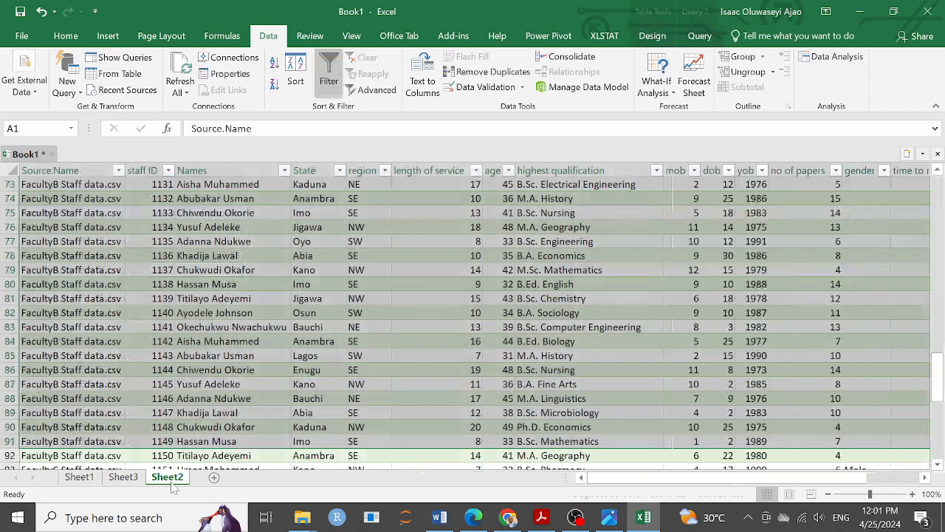
pyautogui.click(167, 477)
pyautogui.scroll(-15, 397, 386)
pyautogui.scroll(15, 397, 387)
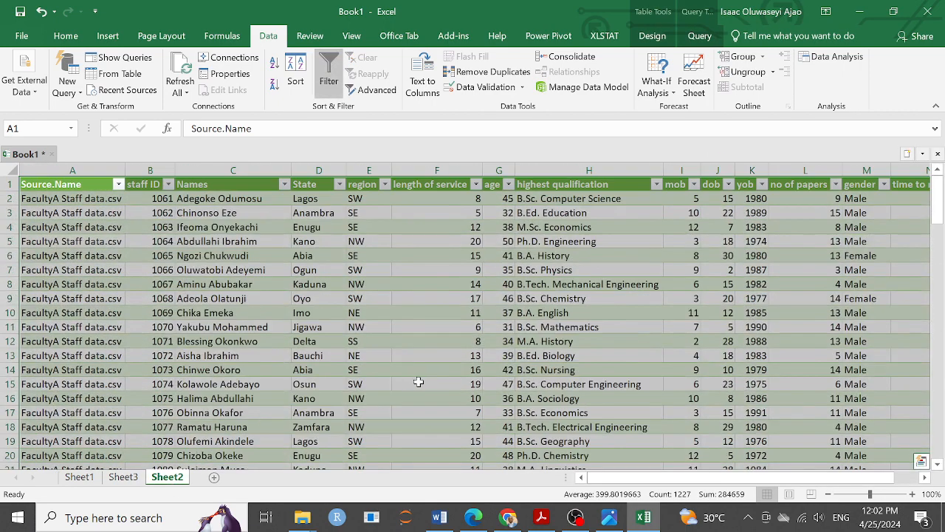
pyautogui.click(481, 374)
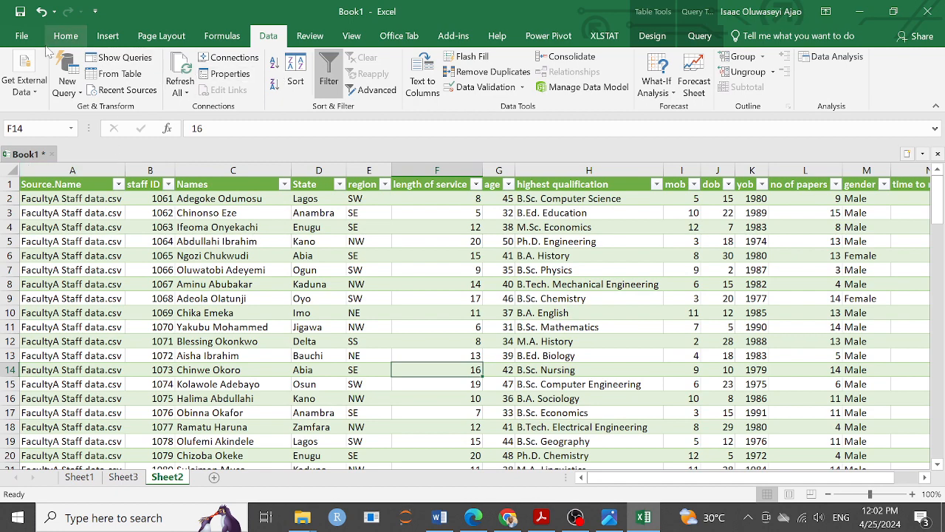
# Save the workbook in the Academic staff data folder as an Excel Workbook named combined staff data
pyautogui.click(22, 35)
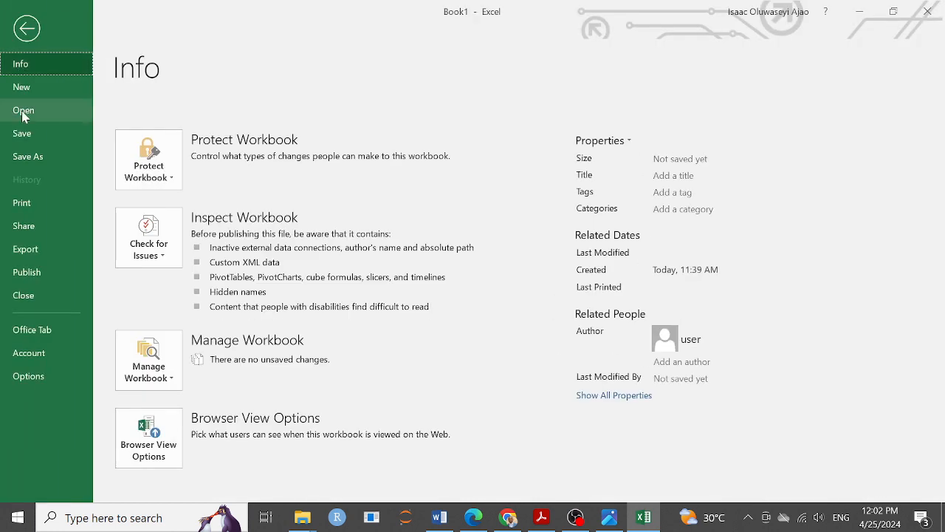
pyautogui.click(27, 156)
pyautogui.click(480, 179)
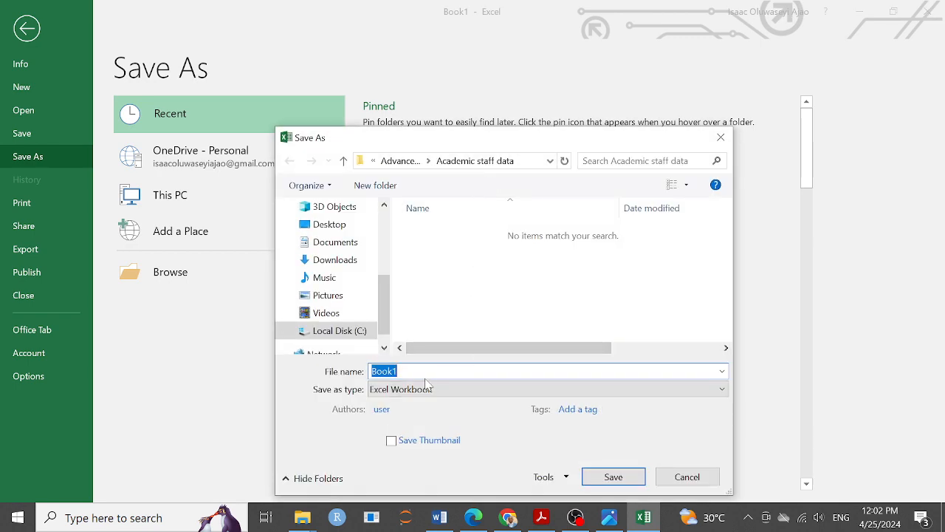
pyautogui.write('combined staff data')
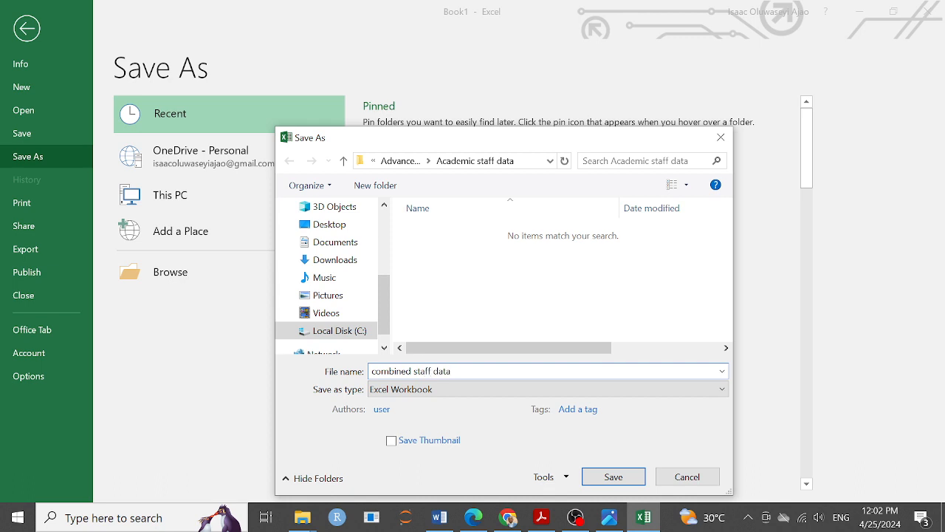
pyautogui.click(613, 476)
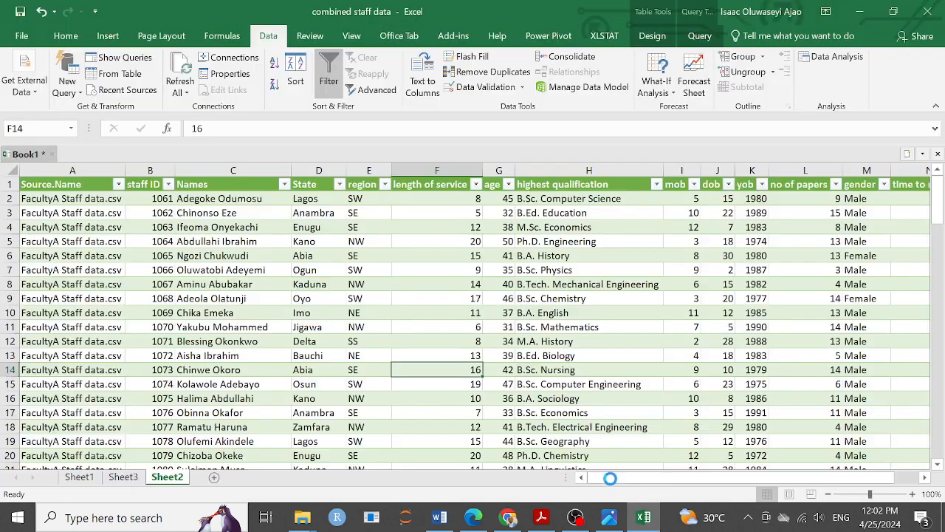